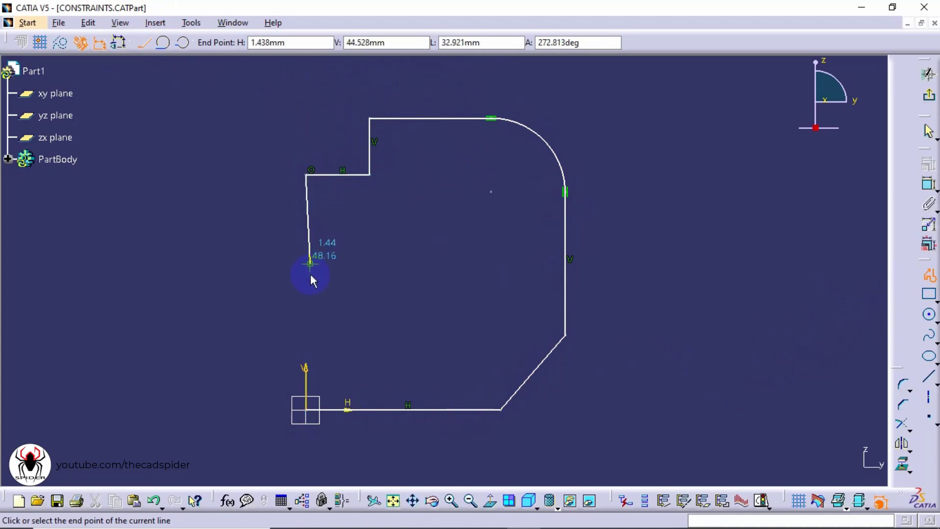
Step: Close the profile at the sketch origin and draw a circle about 25.5 mm in diameter inside its lower-left area
click(307, 412)
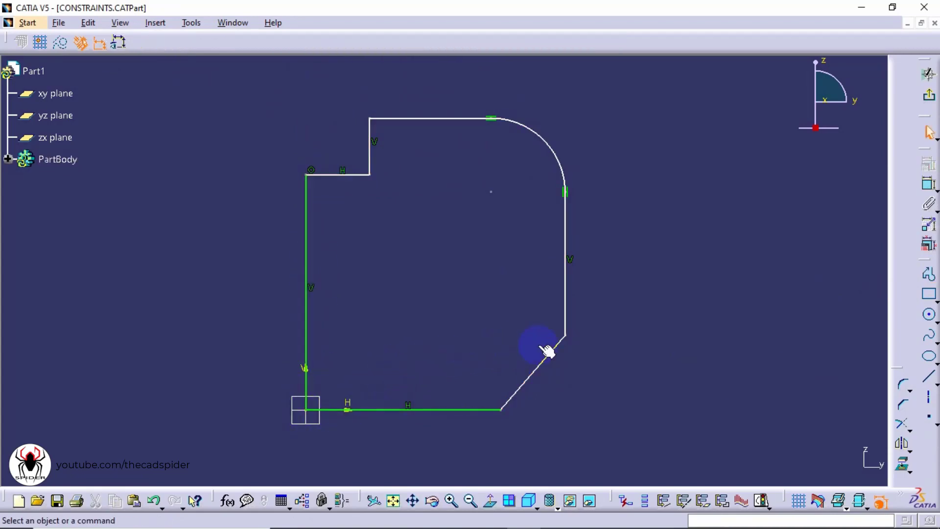
click(930, 314)
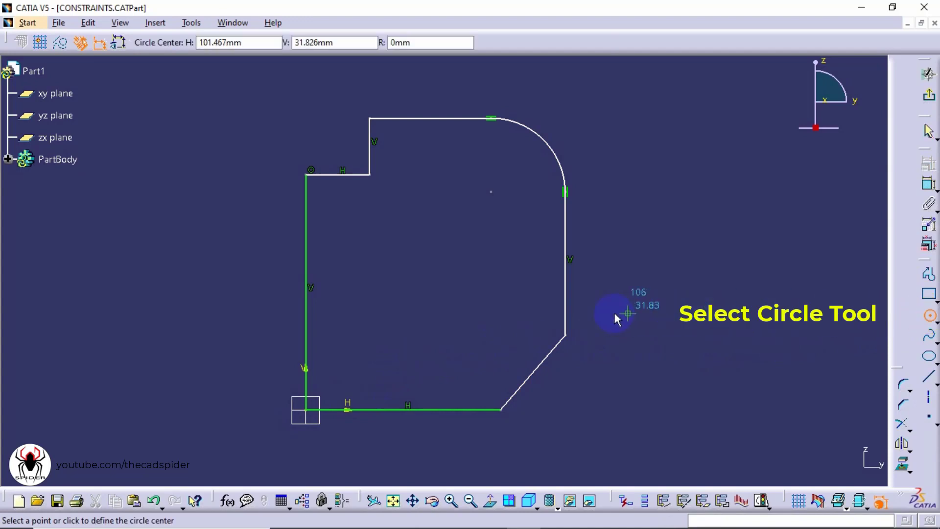
click(397, 313)
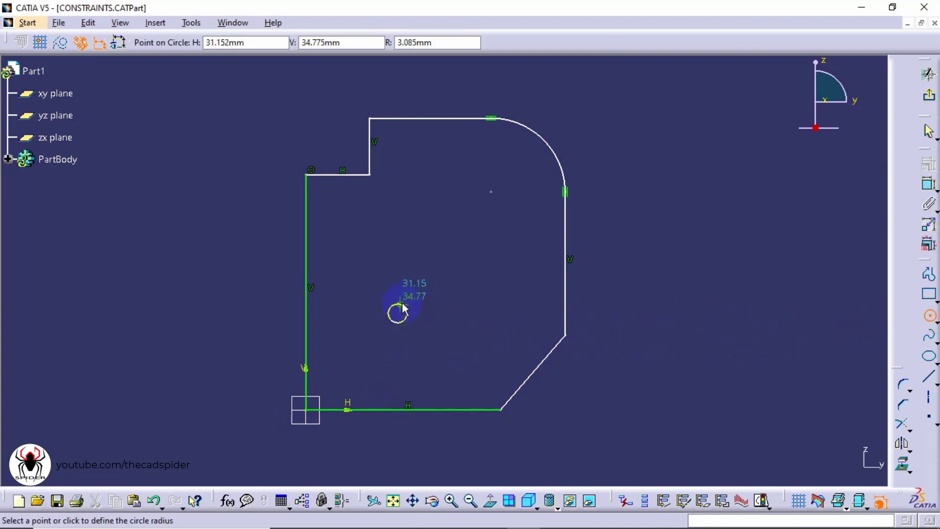
click(425, 285)
click(504, 293)
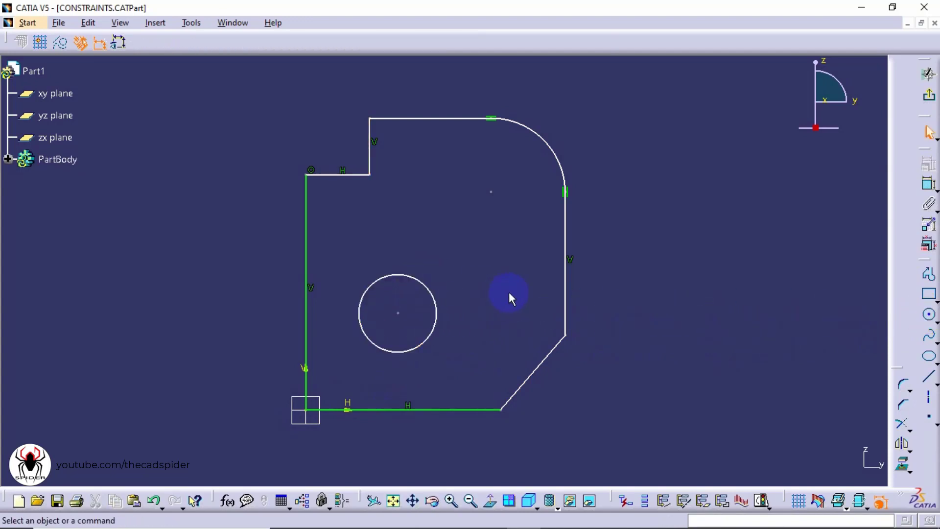
Step: Select all the sketch geometry and enable Length constraints for it in the constraint definition
drag(630, 79, 241, 453)
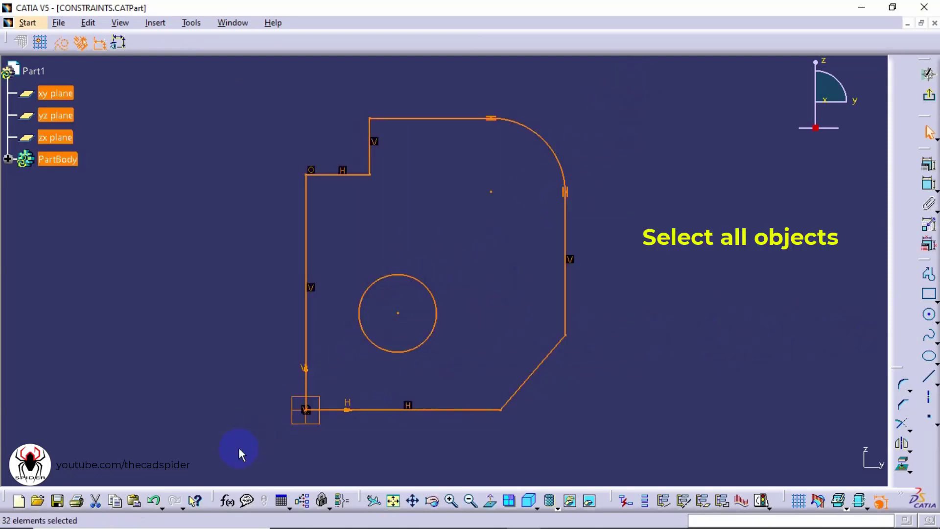
click(928, 169)
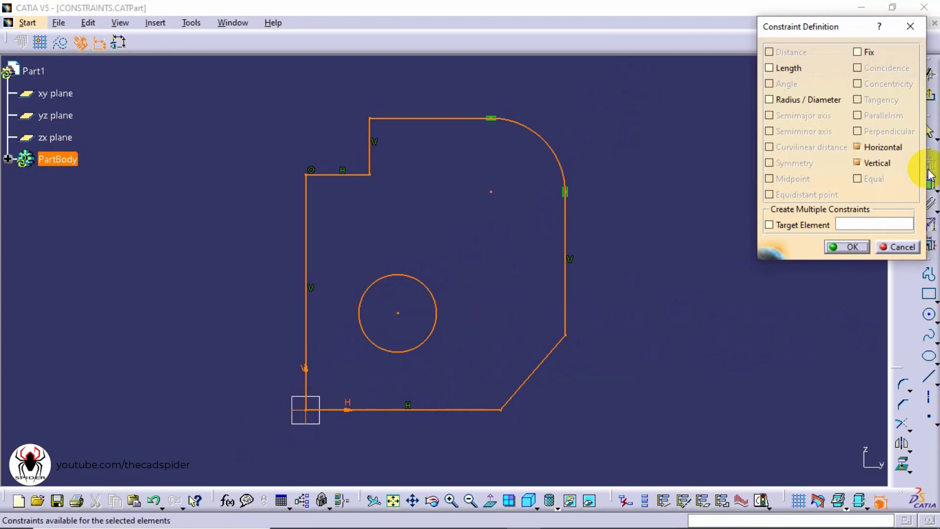
click(773, 70)
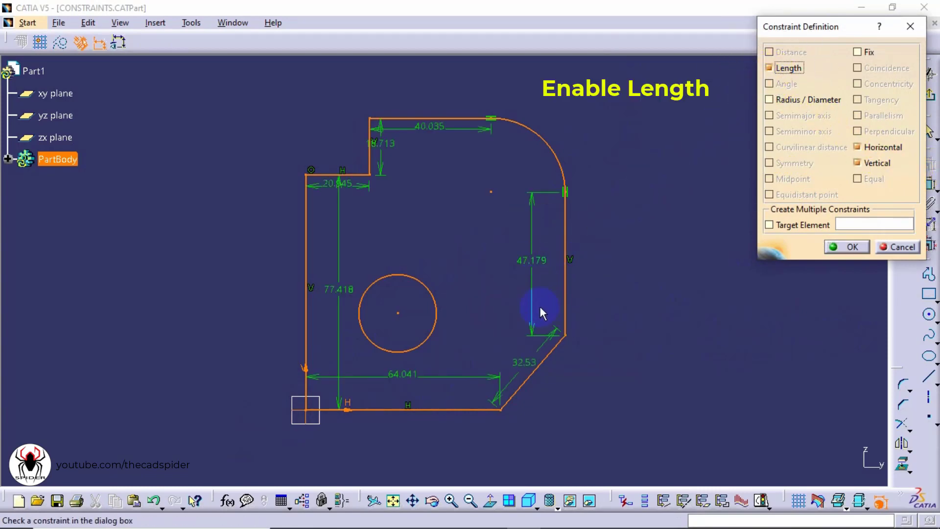
Step: Reposition the length dimensions clear of the profile edges and apply them together with Radius / Diameter constraints
drag(537, 353, 583, 393)
drag(532, 309, 609, 301)
drag(446, 380, 417, 437)
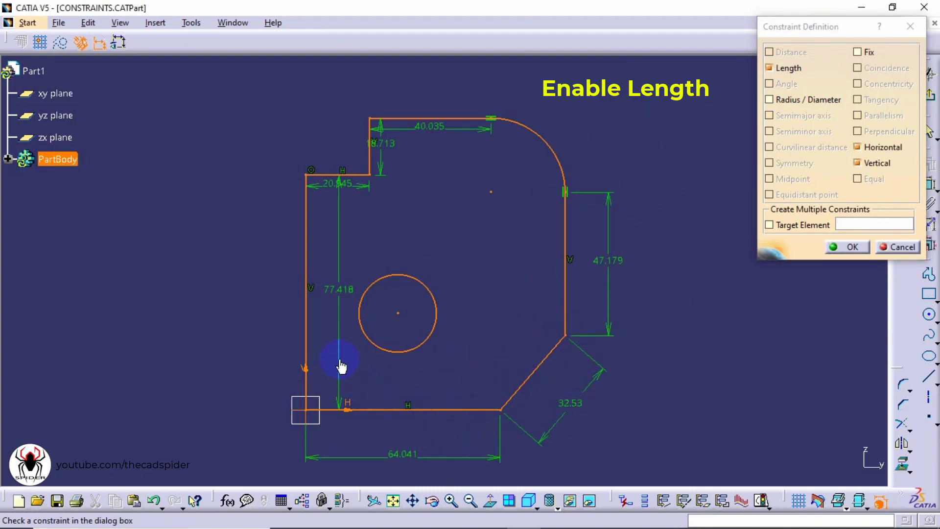
drag(341, 366, 267, 352)
drag(361, 191, 361, 86)
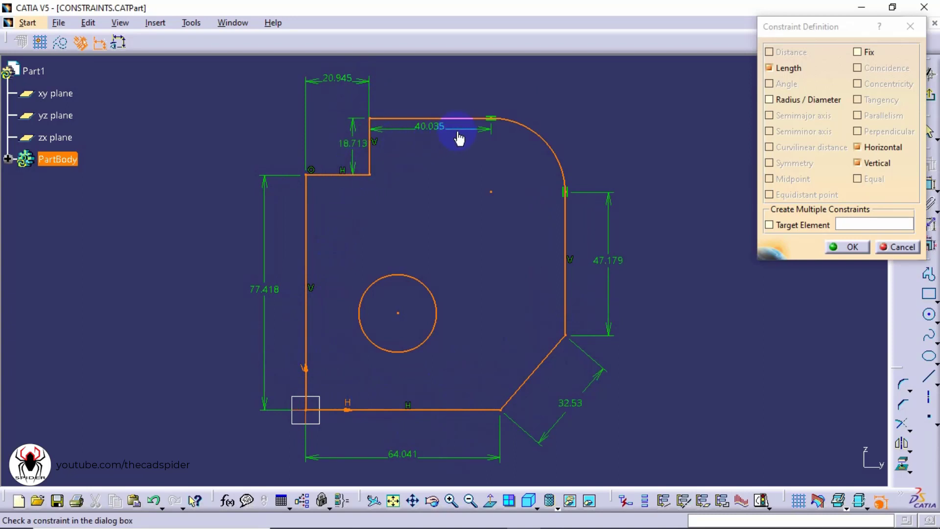
drag(459, 139, 471, 93)
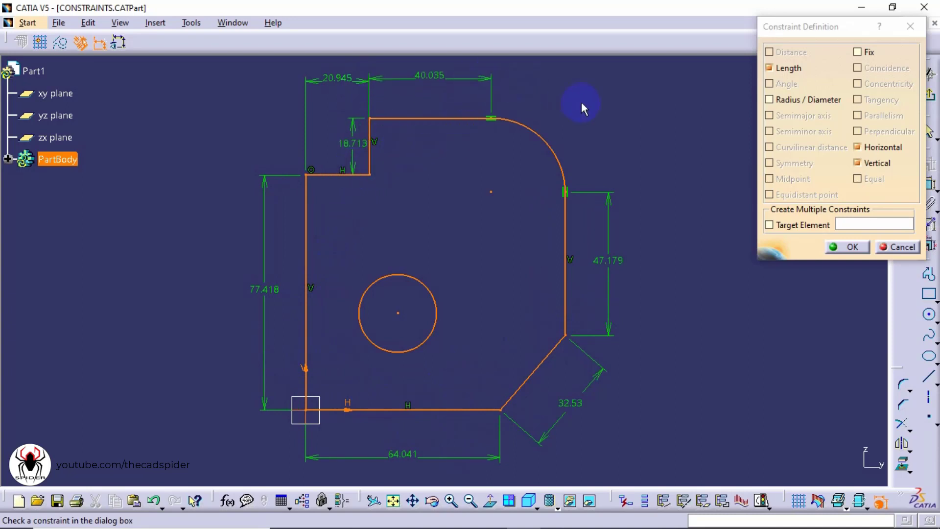
click(769, 102)
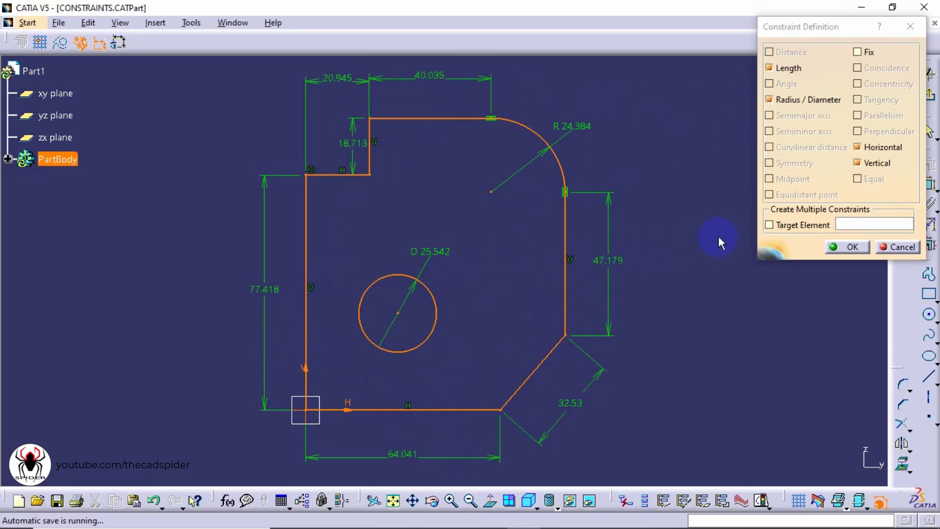
click(841, 247)
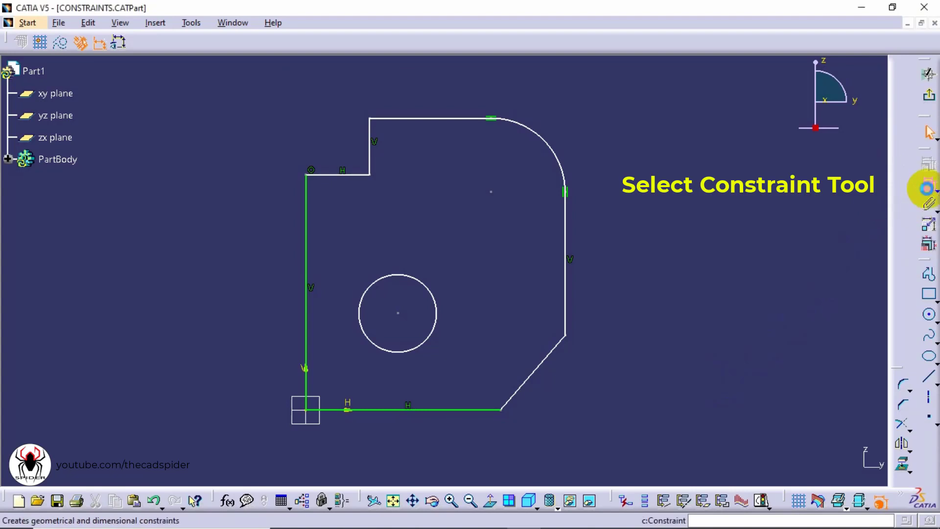
Step: Dimension the bottom horizontal line's length with the Constraint tool, placing the dimension below the profile
click(928, 195)
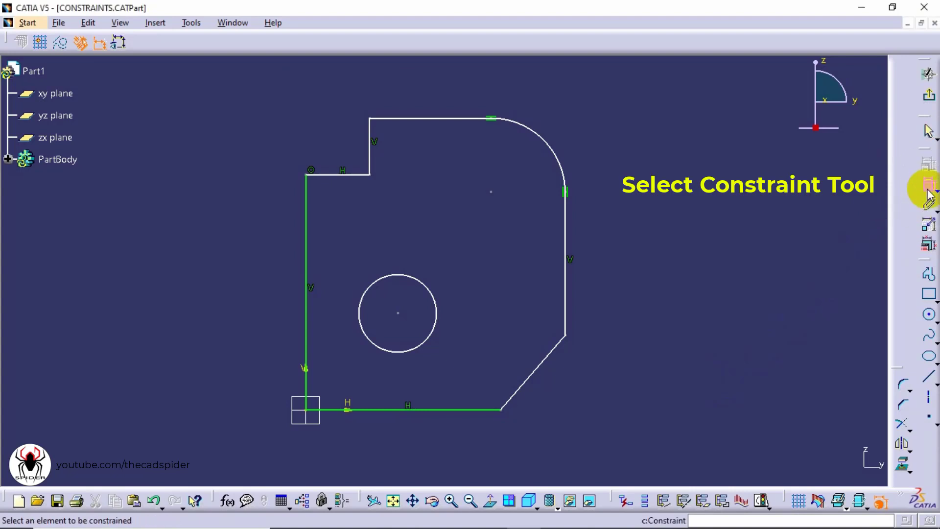
click(448, 409)
click(423, 454)
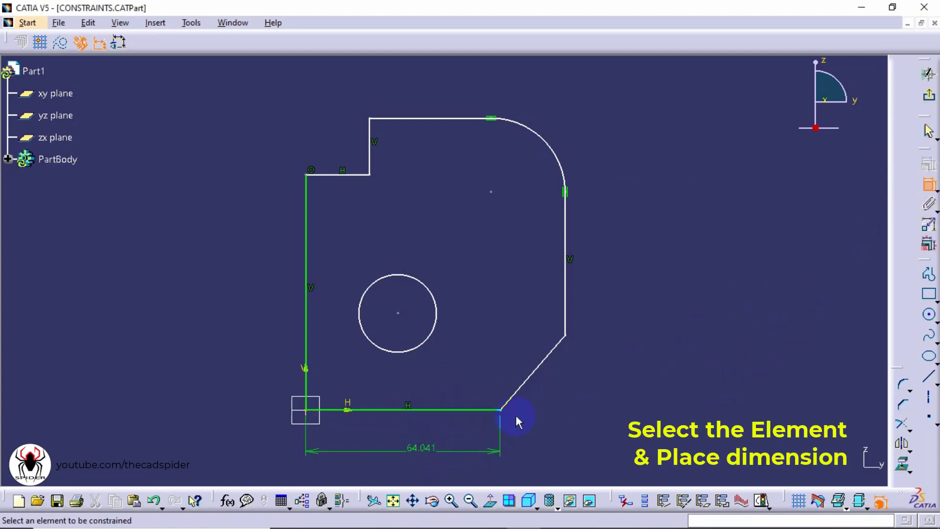
Step: Dimension the slanted corner line in the vertical measure direction after trying the horizontal one, placing the dimension outside the profile
click(526, 380)
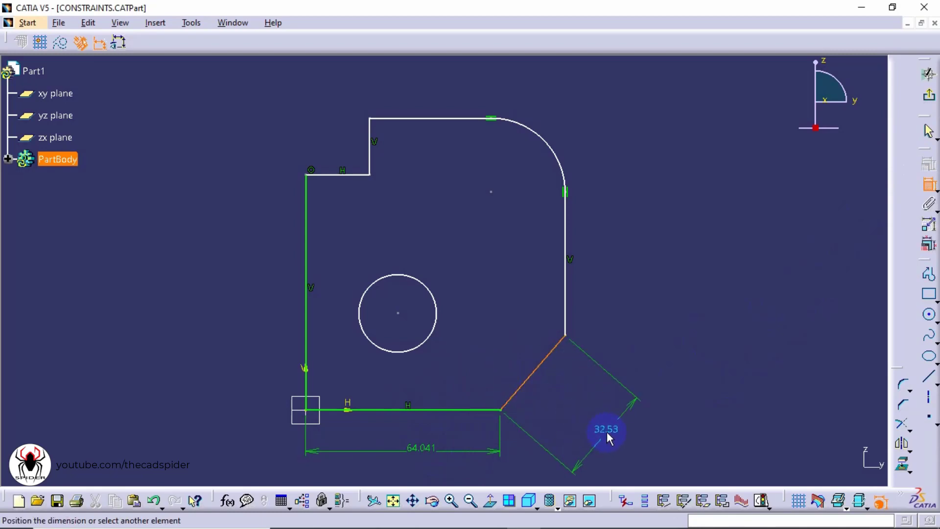
right_click(561, 391)
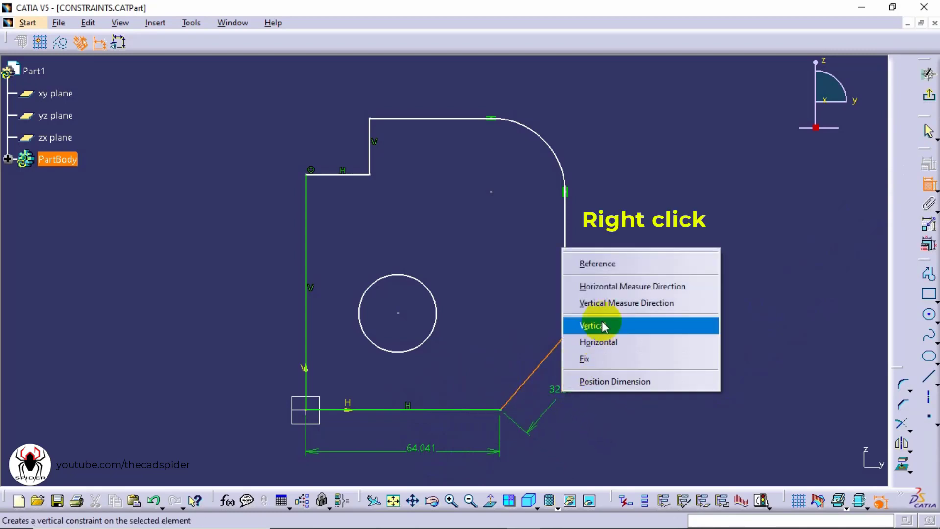
click(640, 291)
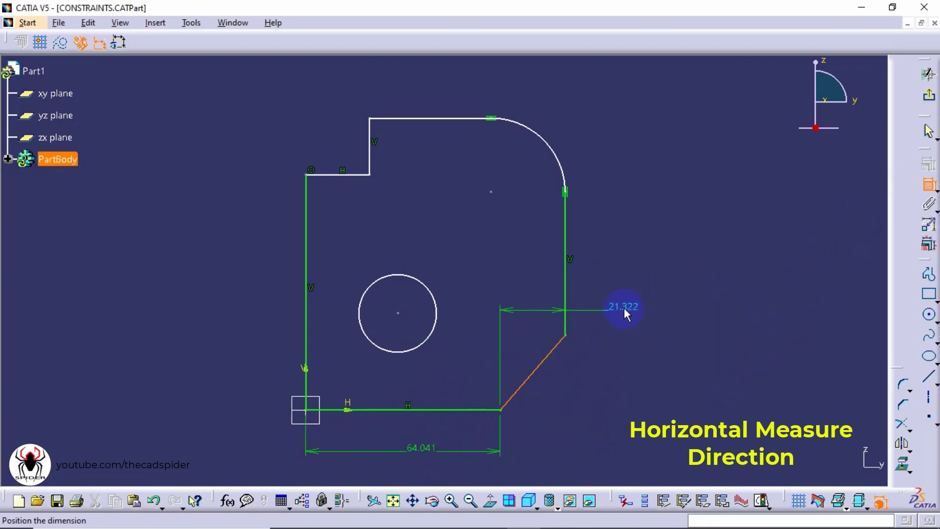
right_click(625, 310)
click(667, 365)
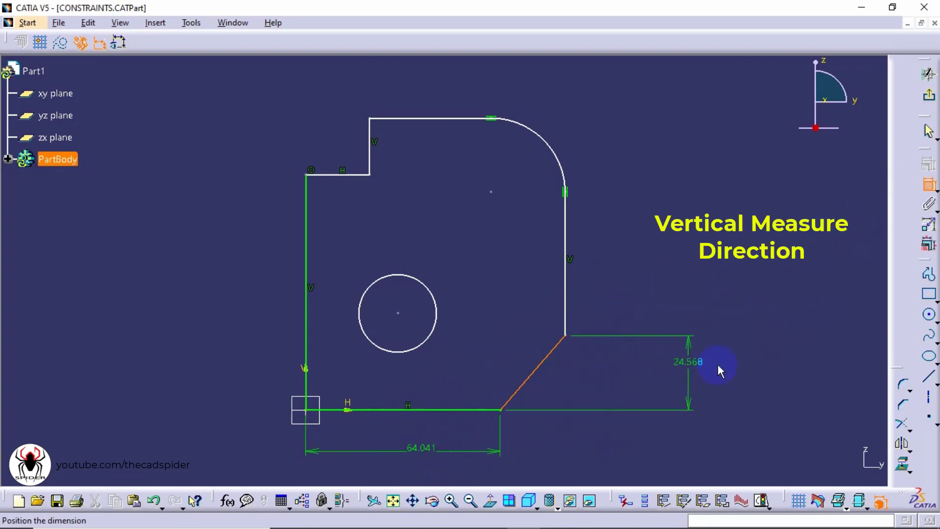
click(618, 390)
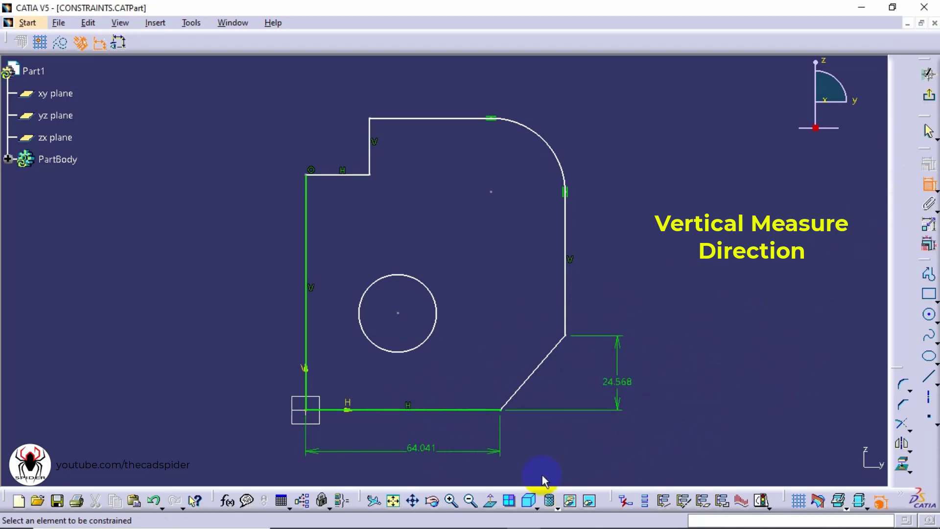
Step: Add an angle dimension between the bottom horizontal line and the slanted corner line
click(457, 409)
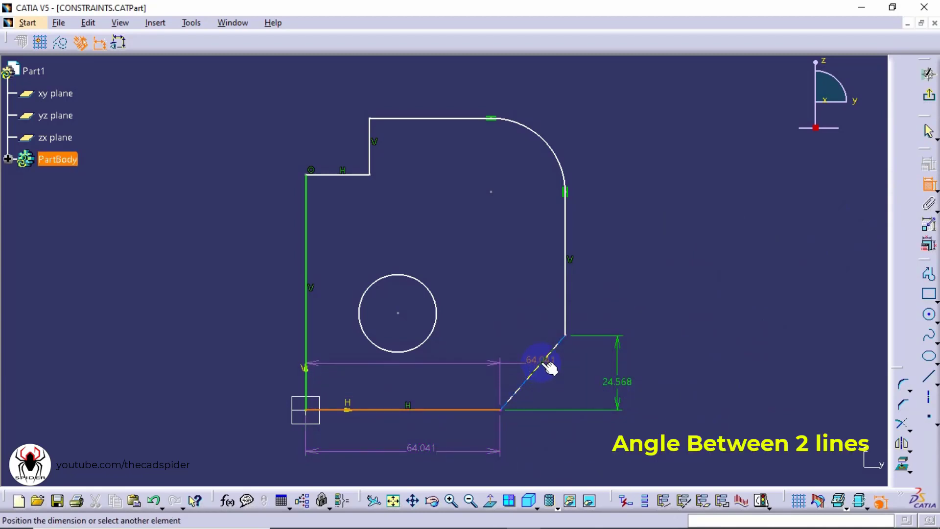
click(543, 364)
key(ctrl)
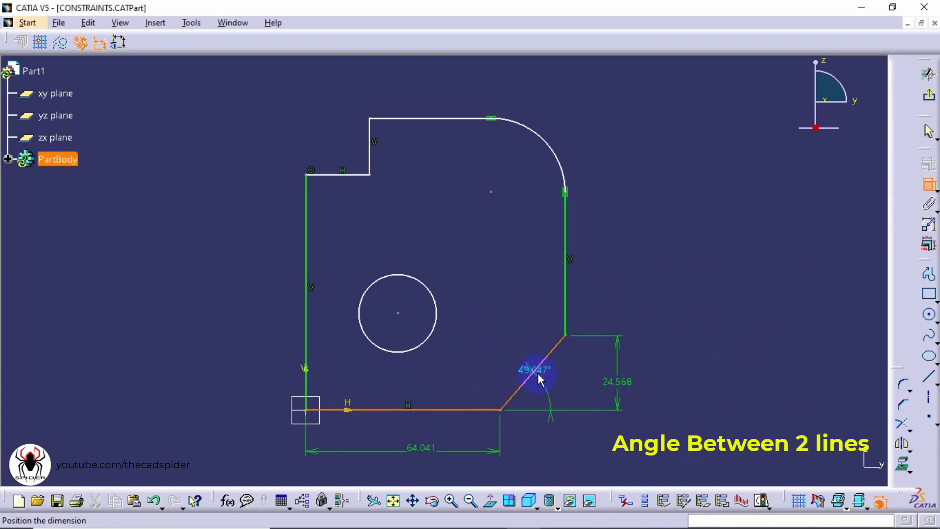
key(ctrl)
click(564, 385)
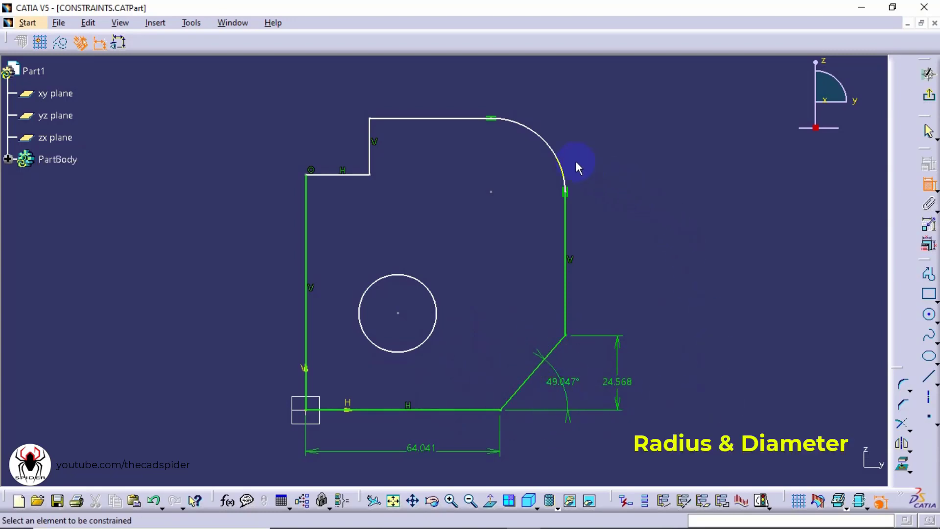
Step: Add a radius dimension to the upper-right corner arc and a diameter dimension to the circle
click(561, 156)
click(569, 118)
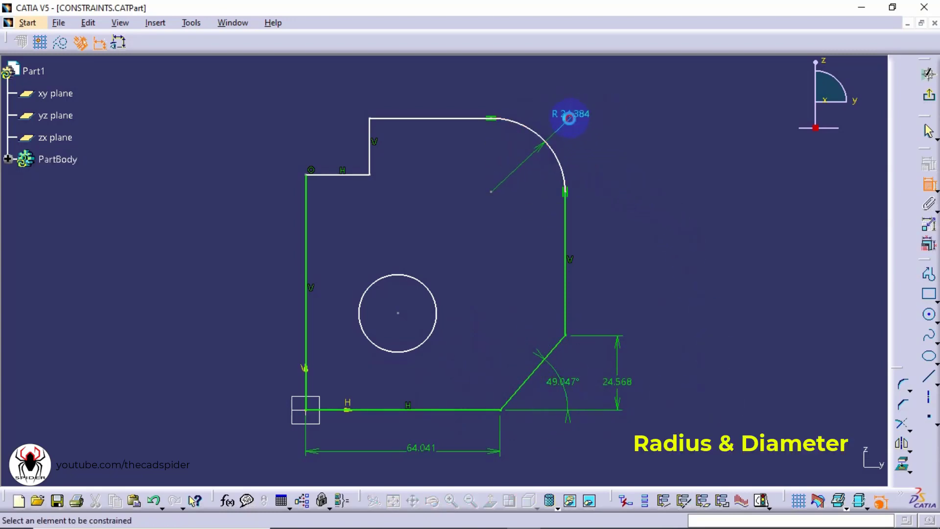
click(433, 288)
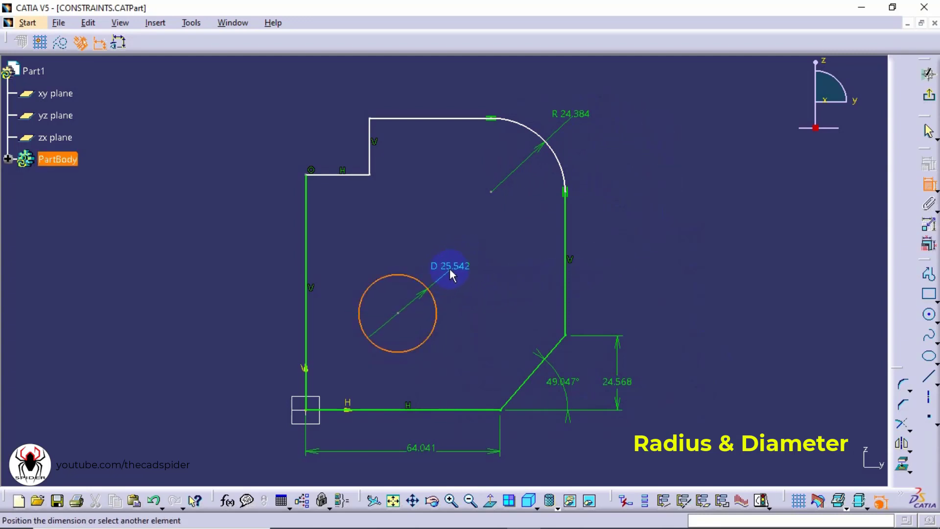
click(450, 269)
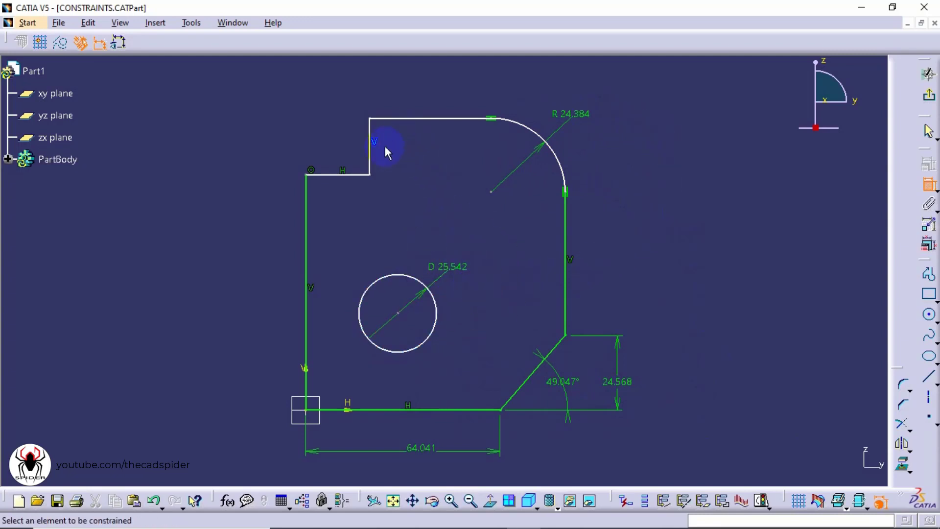
Step: Dimension the lengths of the vertical and horizontal lines of the upper-left notch
click(372, 152)
click(398, 147)
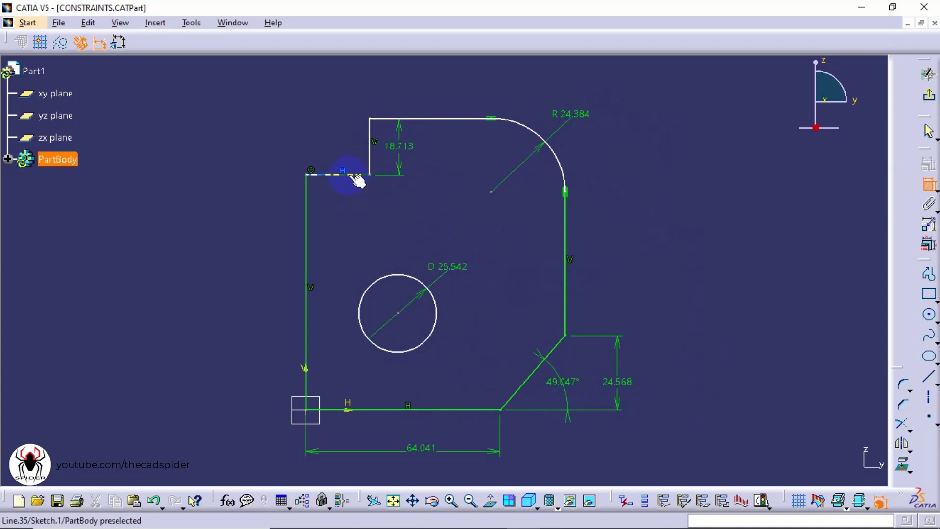
click(357, 177)
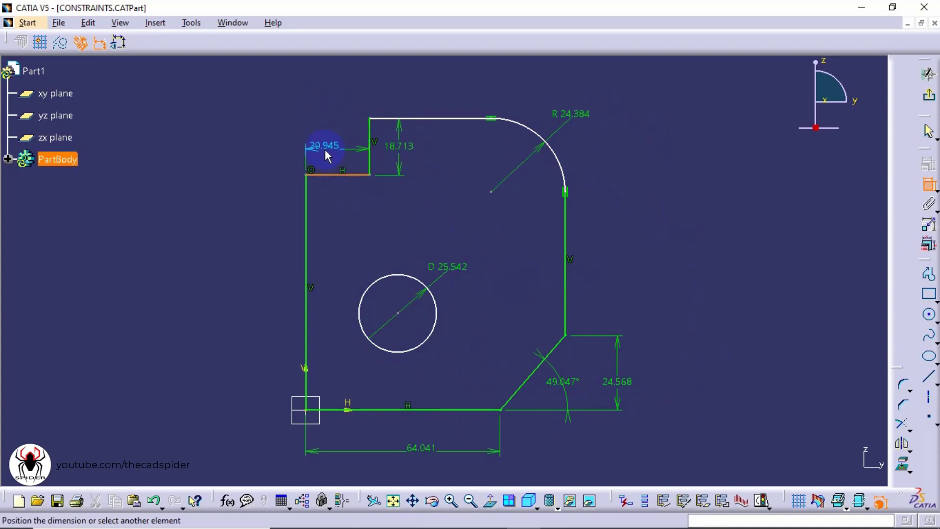
click(325, 149)
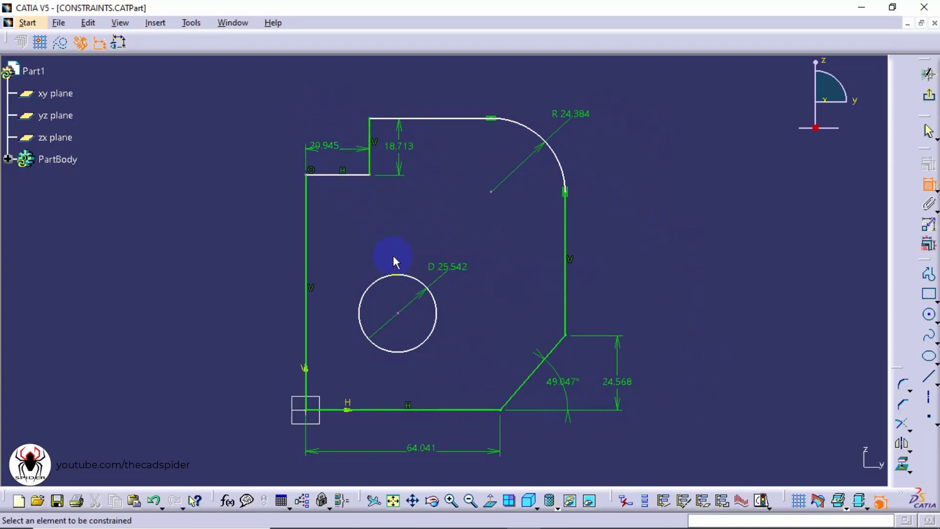
Step: Dimension the distance between the profile's bottom and top horizontal lines, placing it beyond the right edge
click(448, 409)
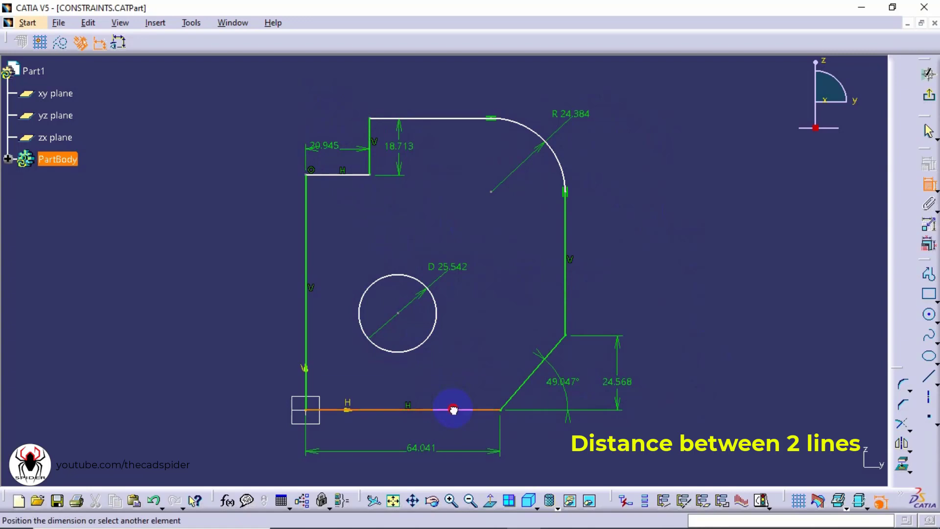
click(441, 118)
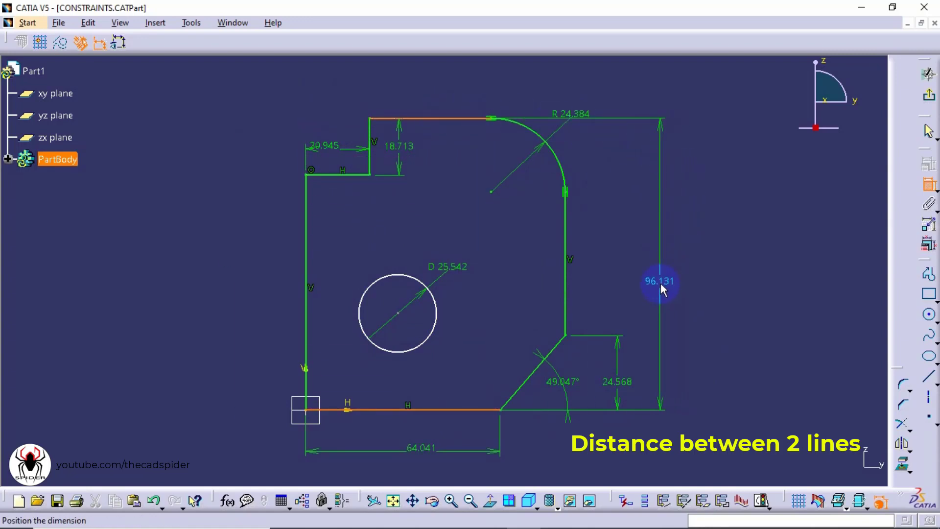
click(659, 283)
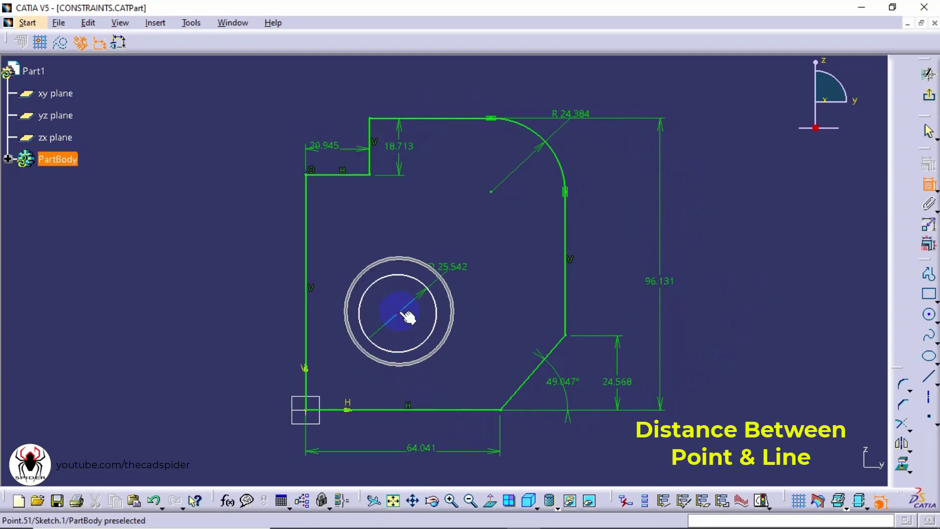
Step: Dimension the vertical distance between the circle's centre and the bottom horizontal line, placing it outside the profile's left edge
click(399, 313)
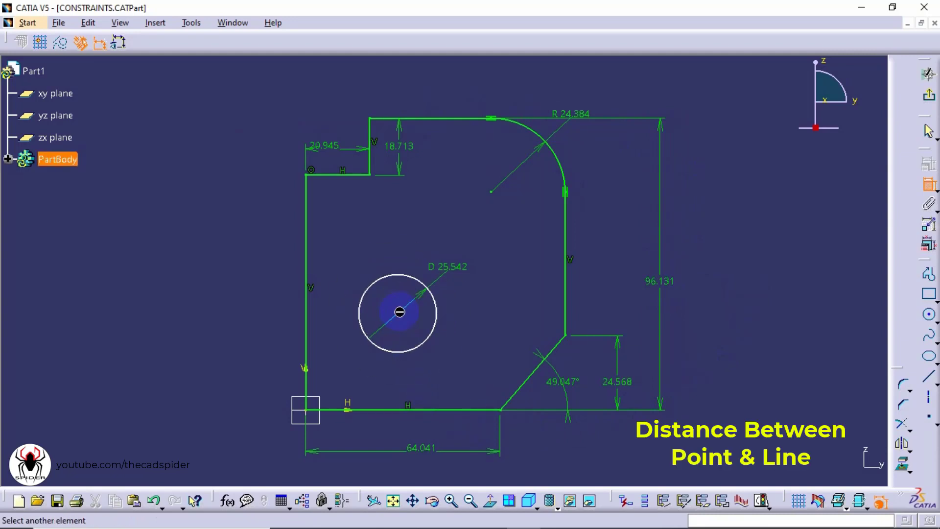
click(399, 410)
click(231, 366)
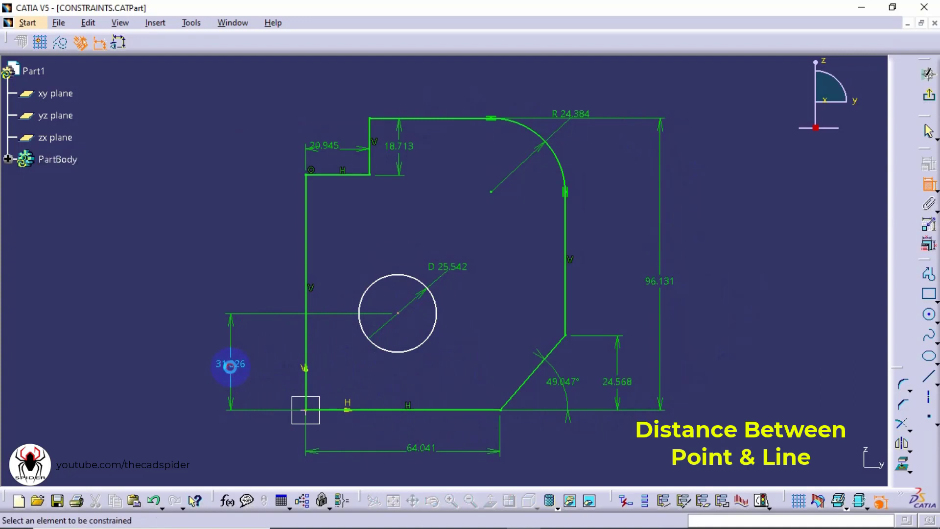
Step: Dimension the distance from the circle's centre to the left vertical line below the profile, and shift the bottom line's length dimension lower
click(399, 314)
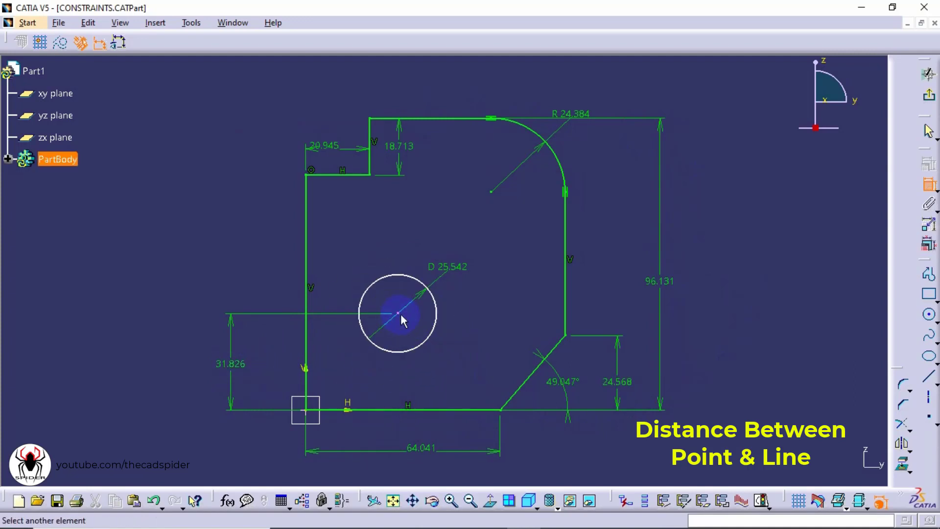
click(306, 341)
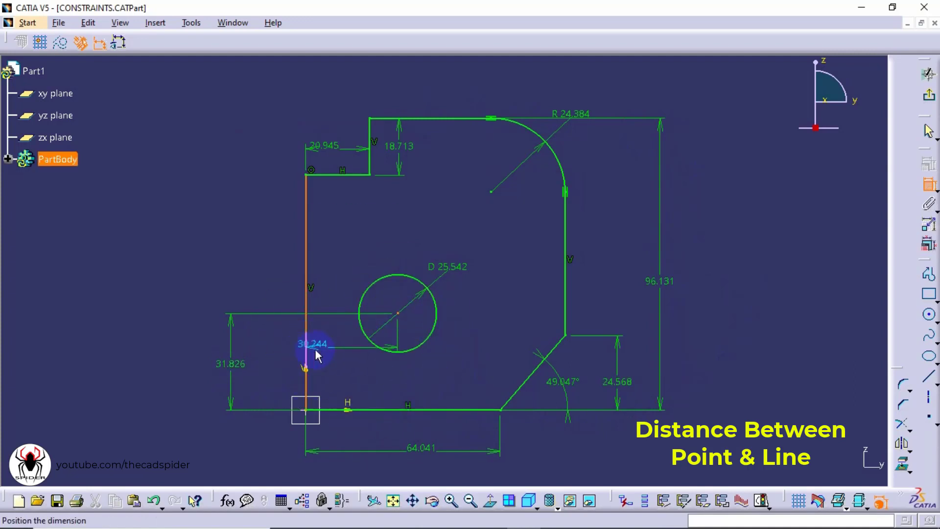
click(357, 439)
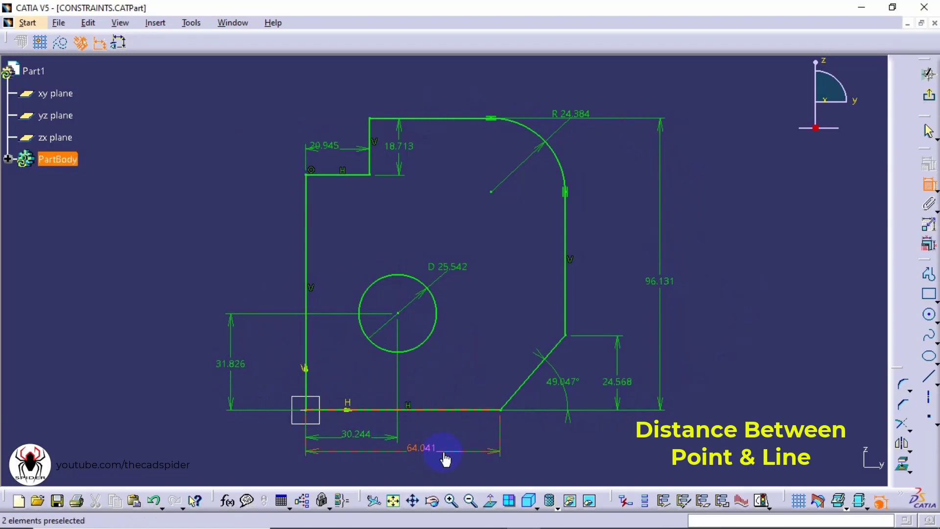
drag(444, 451, 442, 472)
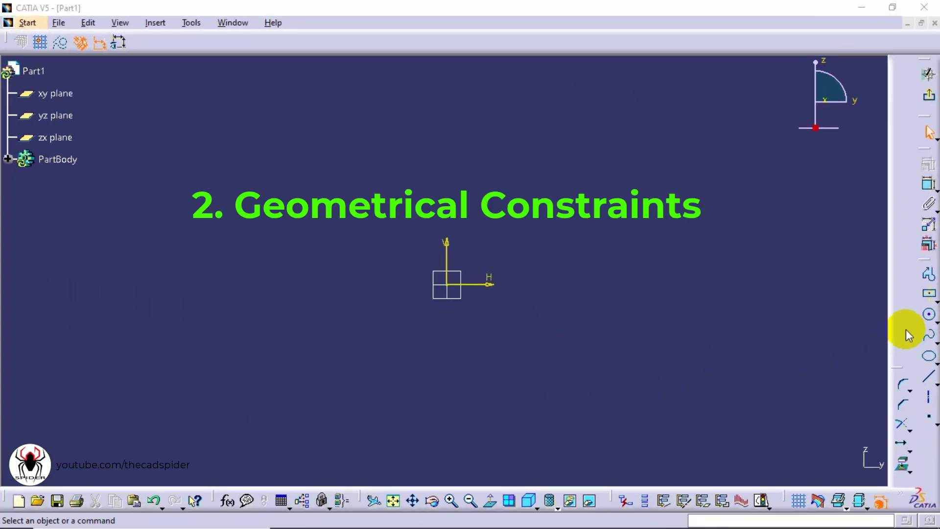
Step: In the empty sketch, draw a circle about 32.5 mm in diameter centred on the origin
click(928, 314)
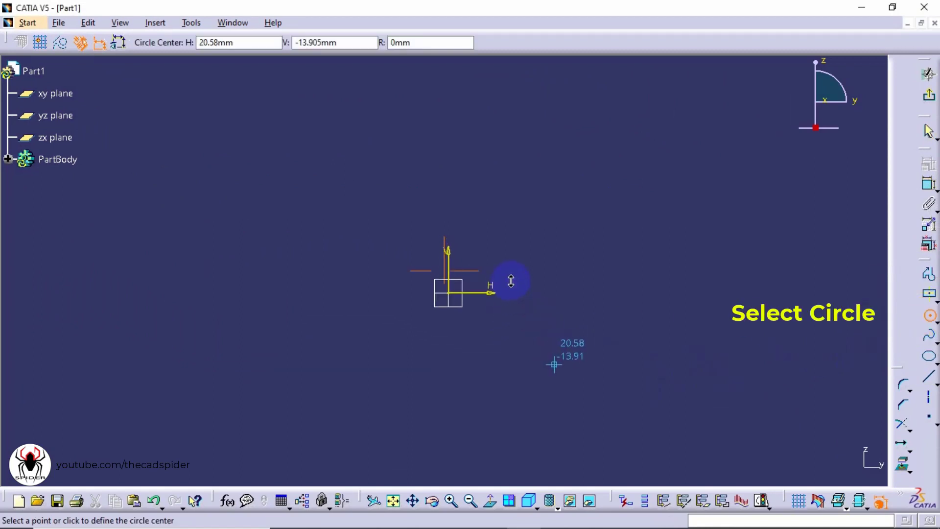
click(448, 294)
click(510, 235)
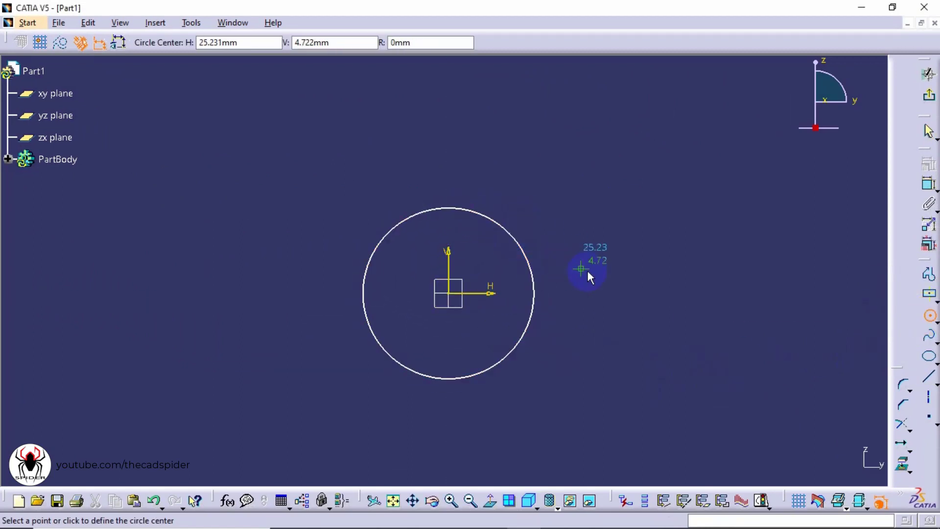
Step: Add a diameter dimension to the circle and set it to 50 mm
click(929, 188)
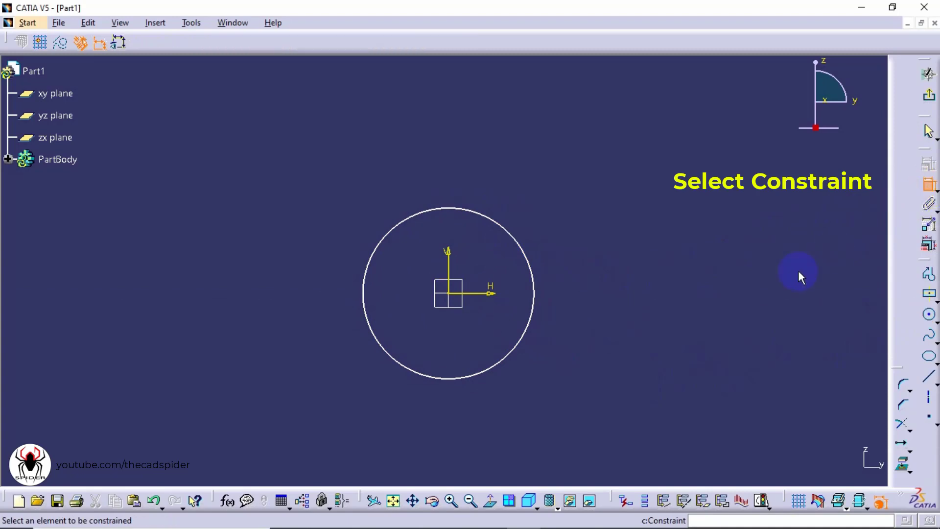
click(499, 368)
click(554, 392)
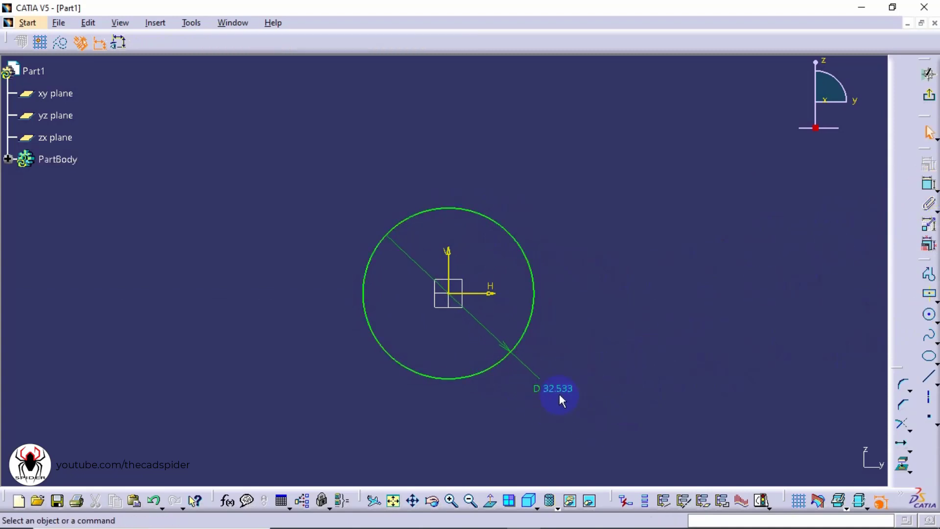
double_click(562, 395)
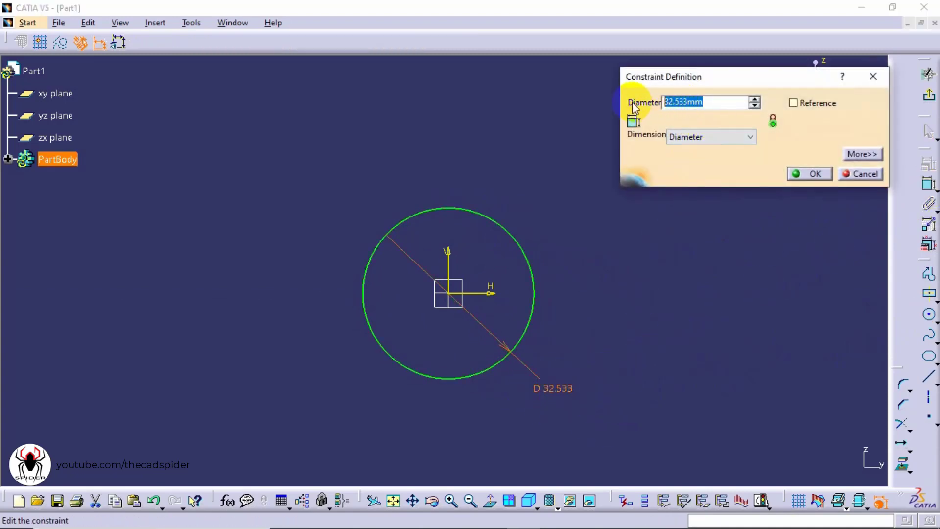
text(50)
key(Return)
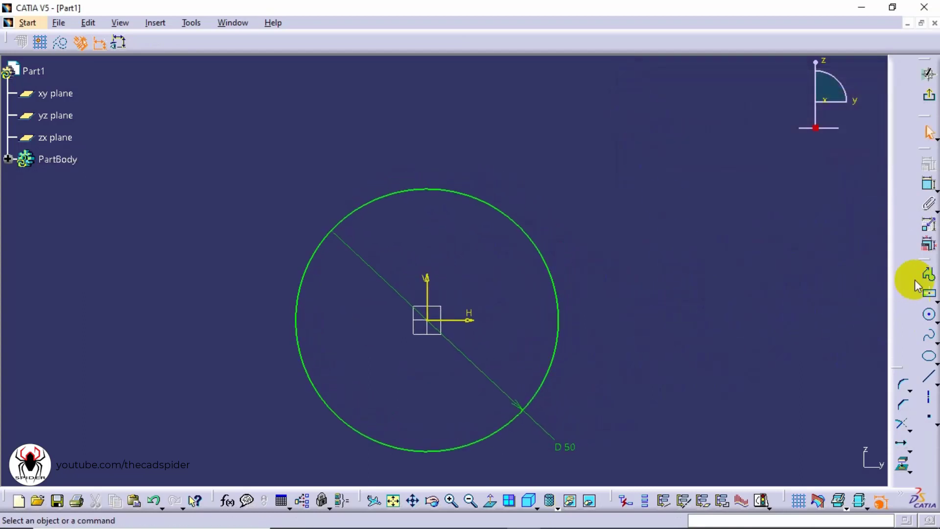
Step: Draw an open three-line profile starting and ending on the circle's upper-right arc, with a lower side about 25.5 mm and an outer end about 16.6 mm
click(928, 274)
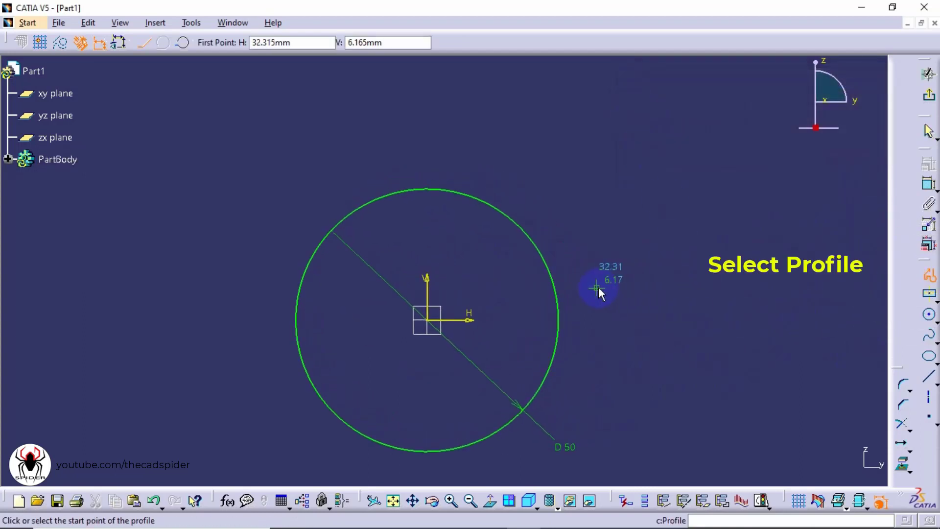
click(557, 276)
click(654, 195)
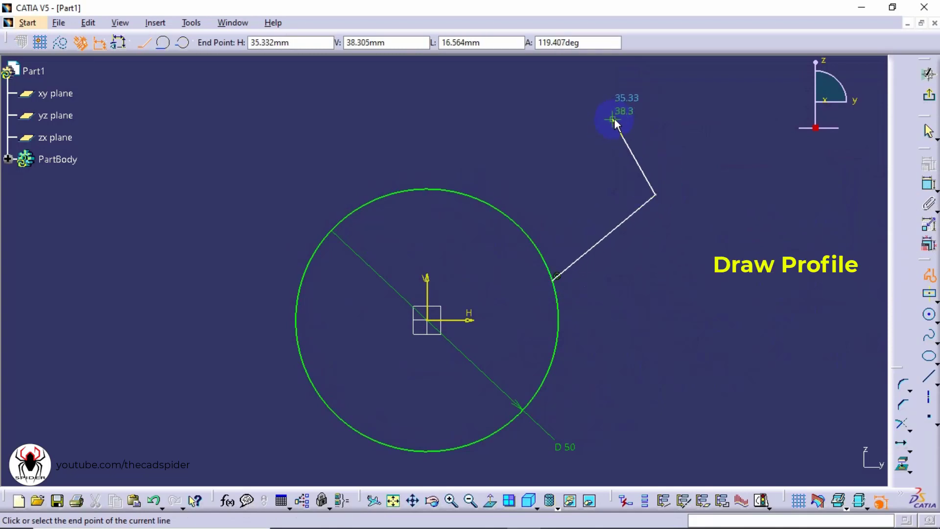
click(613, 118)
click(505, 213)
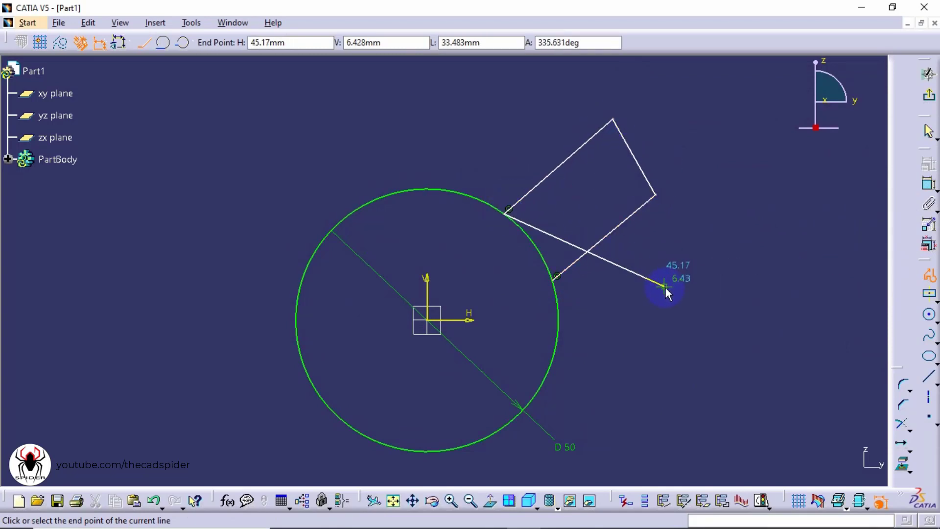
key(Escape)
middle_drag(663, 287, 661, 306)
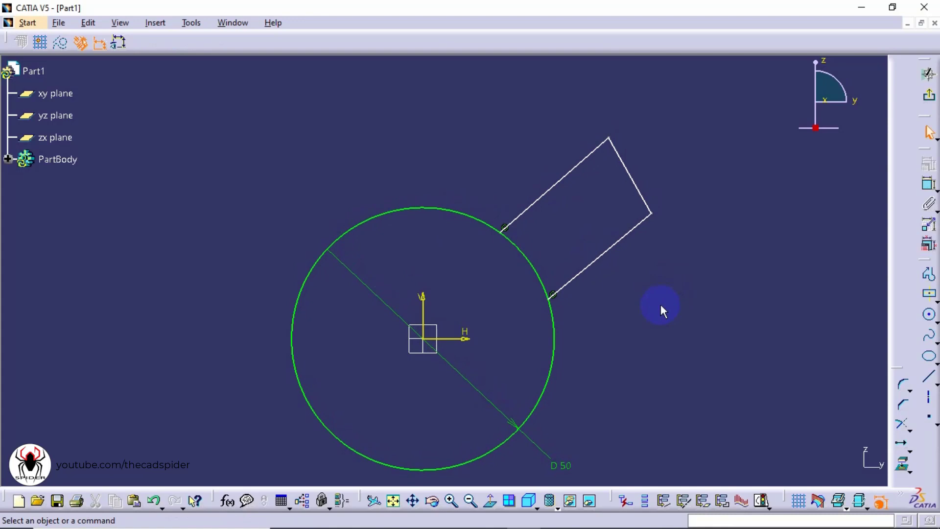
Step: Dimension the lengths of the profile's lower side line and its outer end line
click(927, 185)
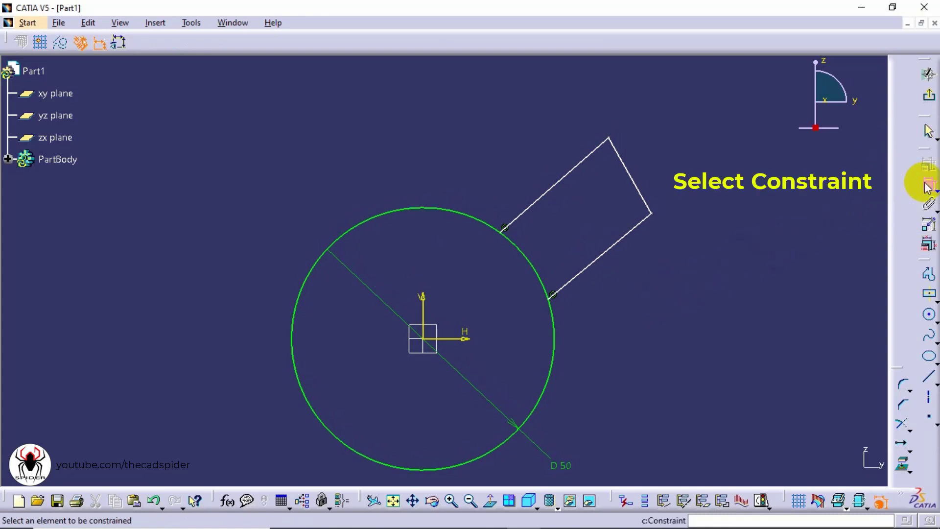
click(605, 255)
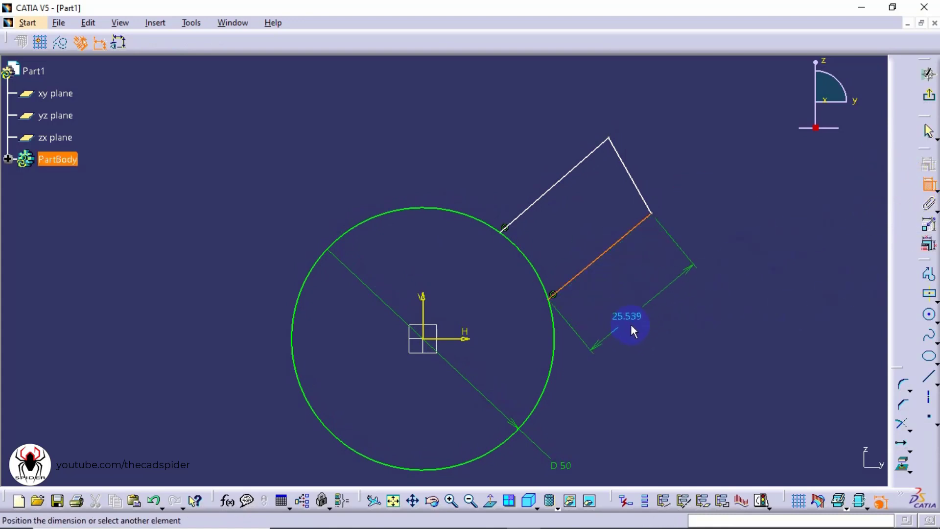
click(627, 292)
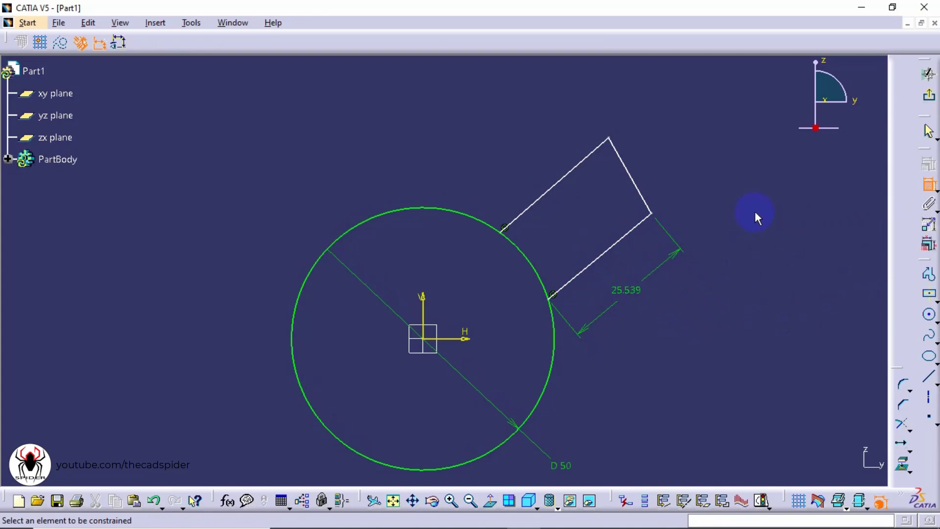
click(641, 197)
click(693, 162)
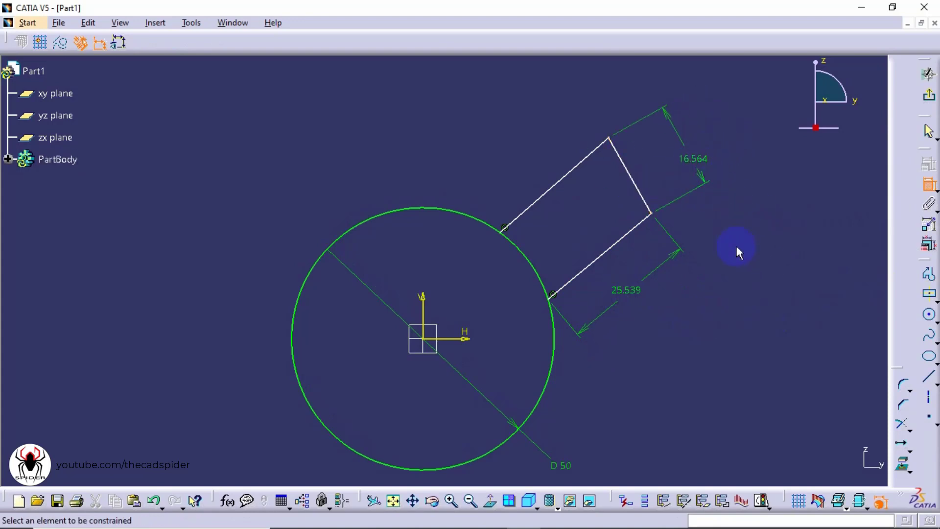
Step: Apply an Equal constraint between the profile's two side lines that touch the circle
ctrl+middle_drag(736, 251, 735, 243)
middle_drag(763, 276, 743, 300)
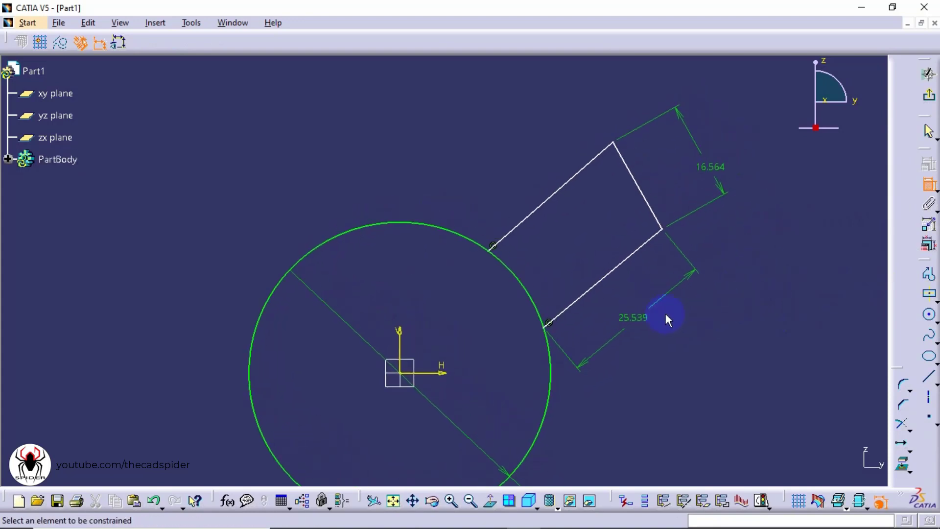
click(597, 281)
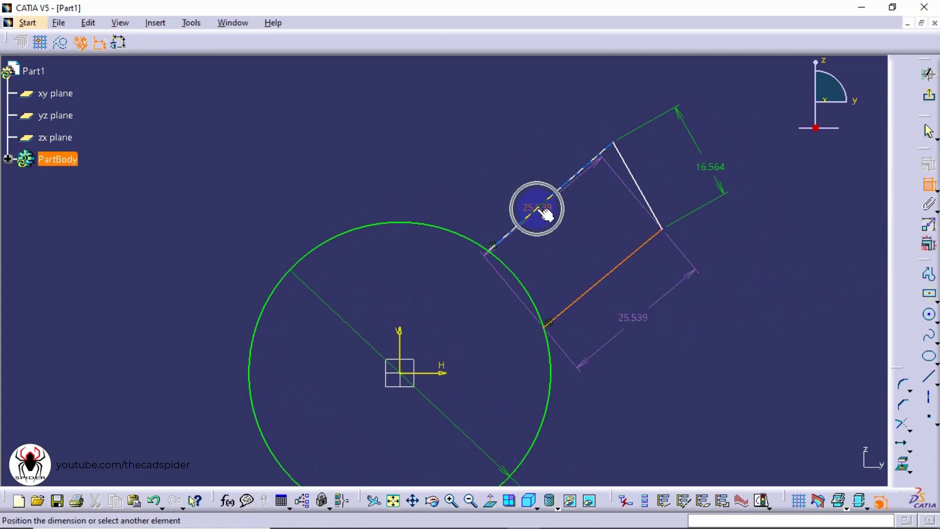
click(541, 211)
right_click(585, 246)
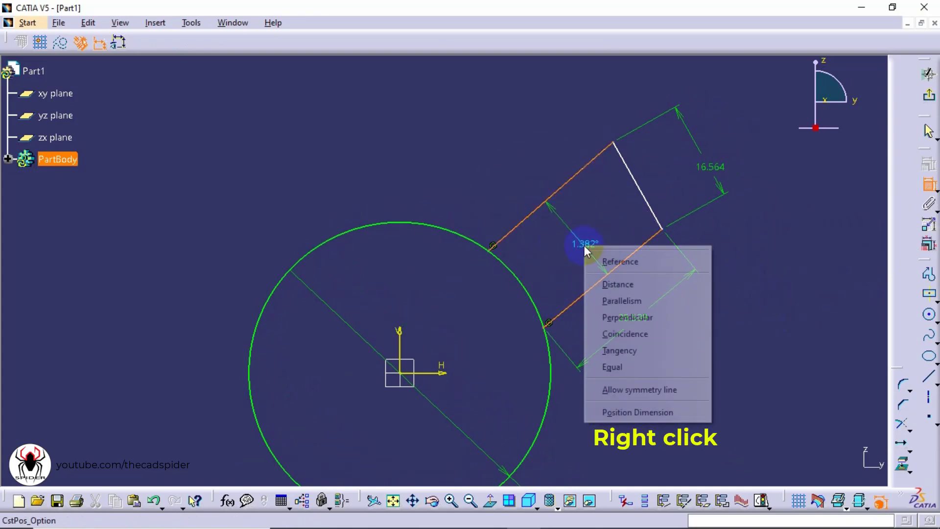
click(611, 368)
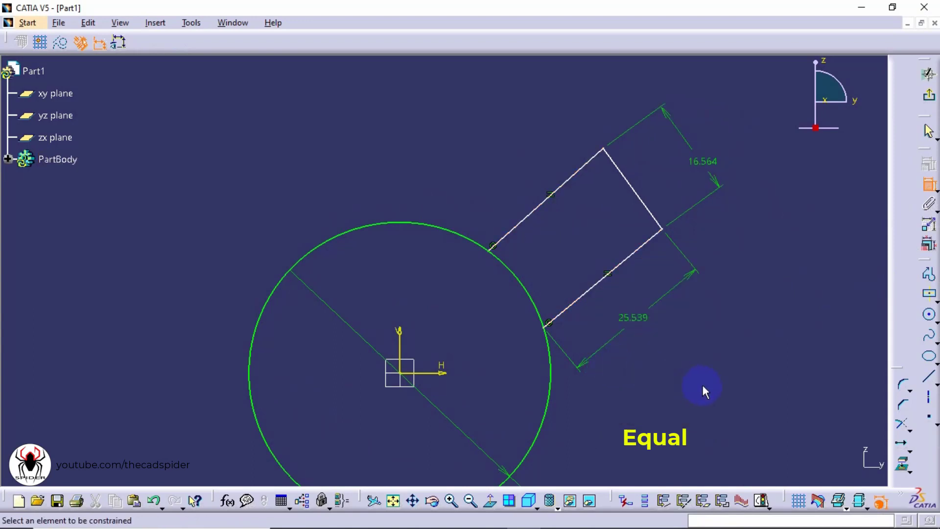
click(928, 185)
Step: Set the lower side line's length to 20 mm and the outer end line's length to 15 mm
double_click(670, 264)
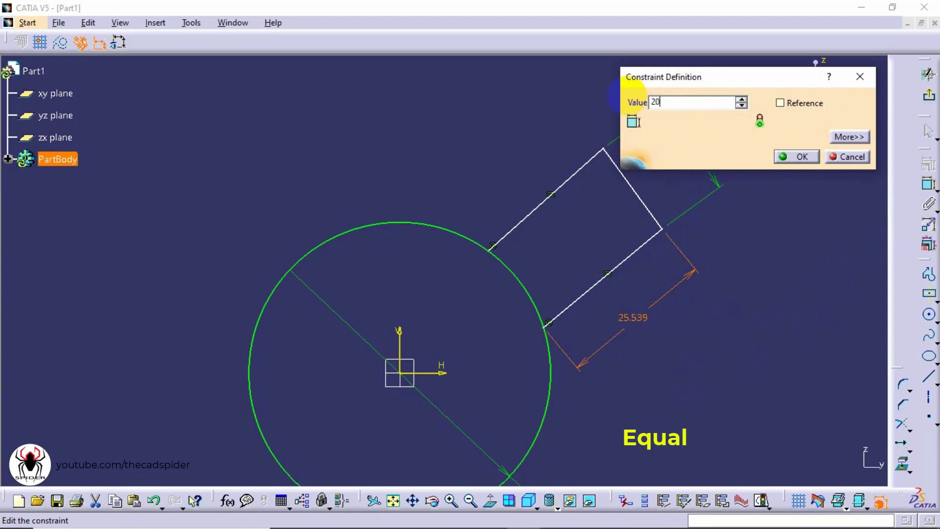
text(20)
key(Return)
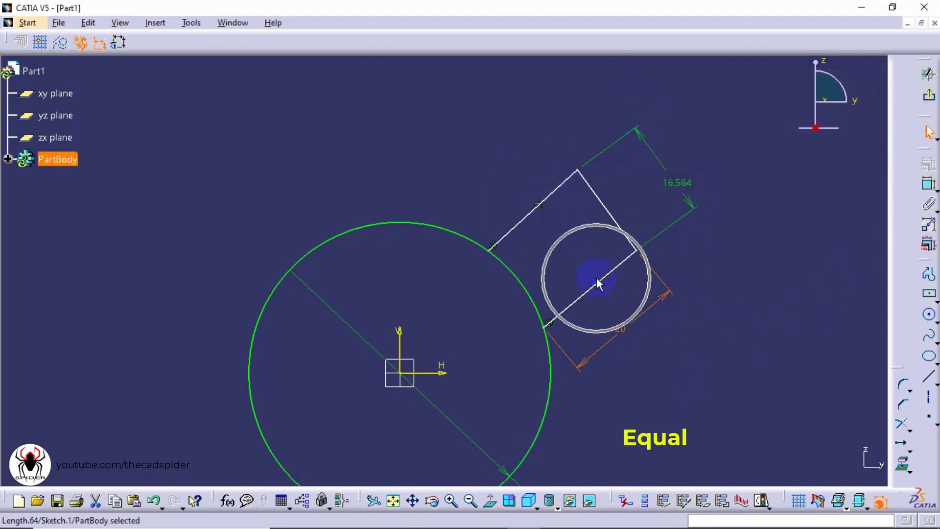
double_click(675, 182)
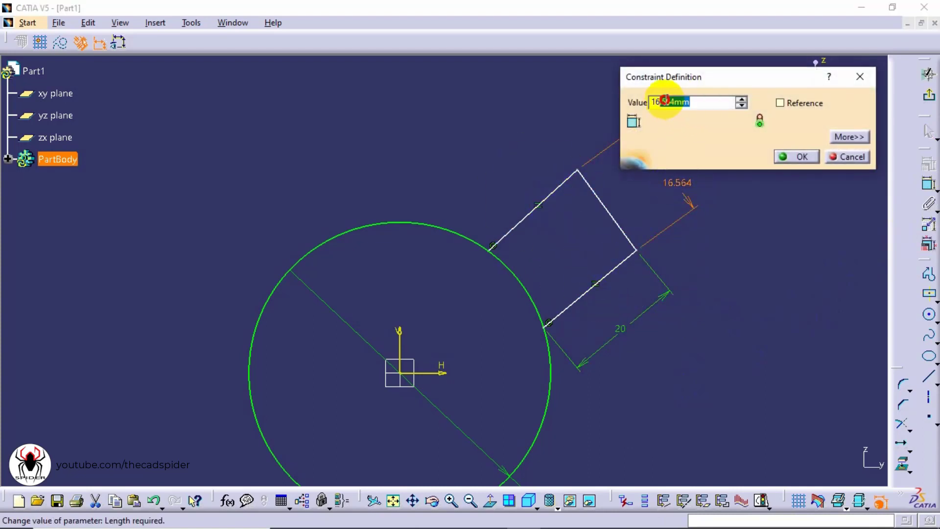
text(15)
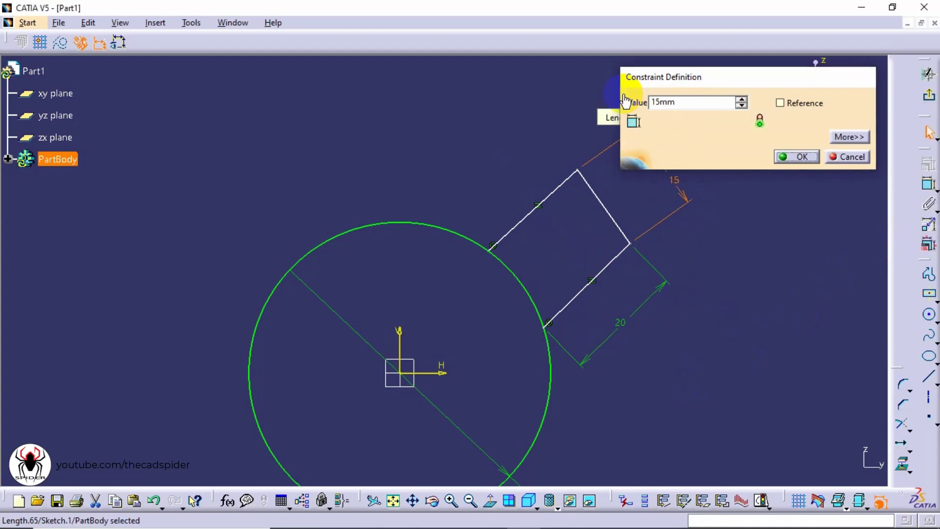
key(Return)
Step: Apply a Parallelism constraint between the profile's two side lines, placing its symbol between them
mouse_move(758, 301)
middle_down()
mouse_move(705, 293)
mouse_move(635, 324)
middle_up()
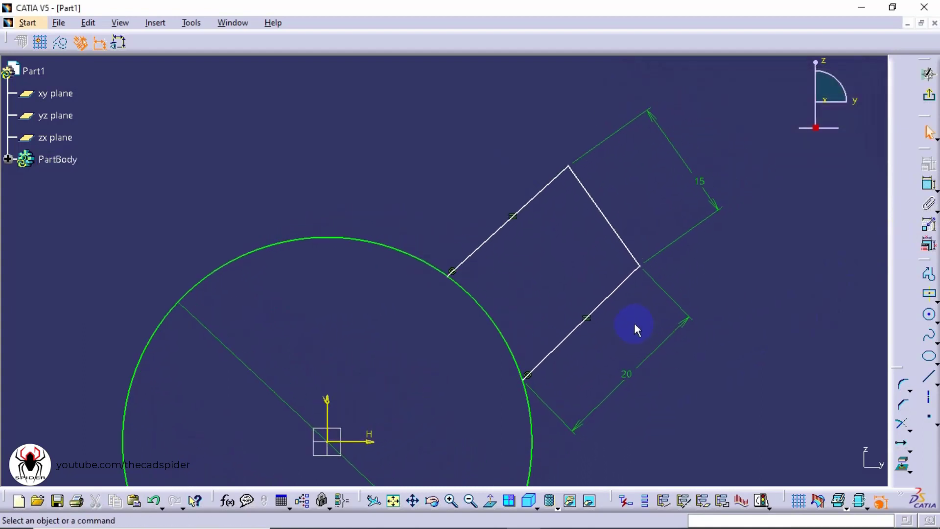
click(928, 184)
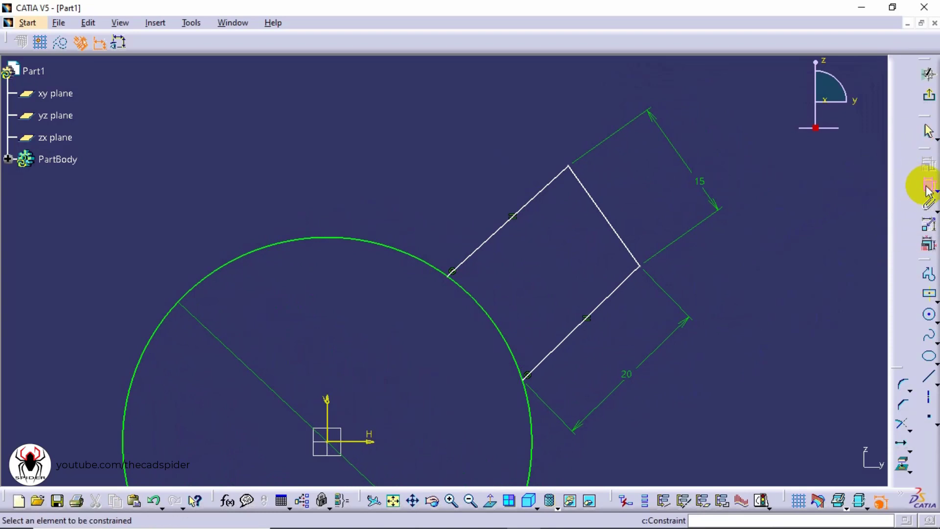
click(611, 300)
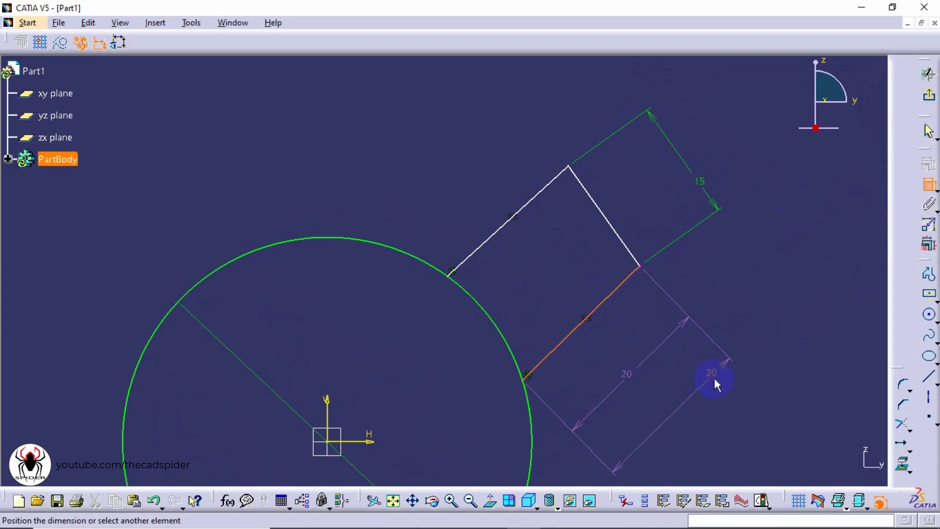
click(506, 224)
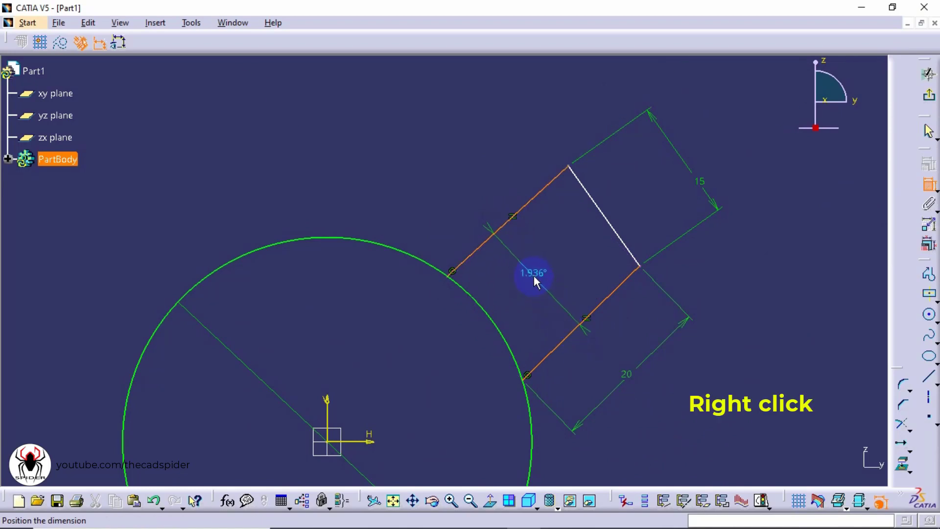
right_click(534, 275)
click(558, 331)
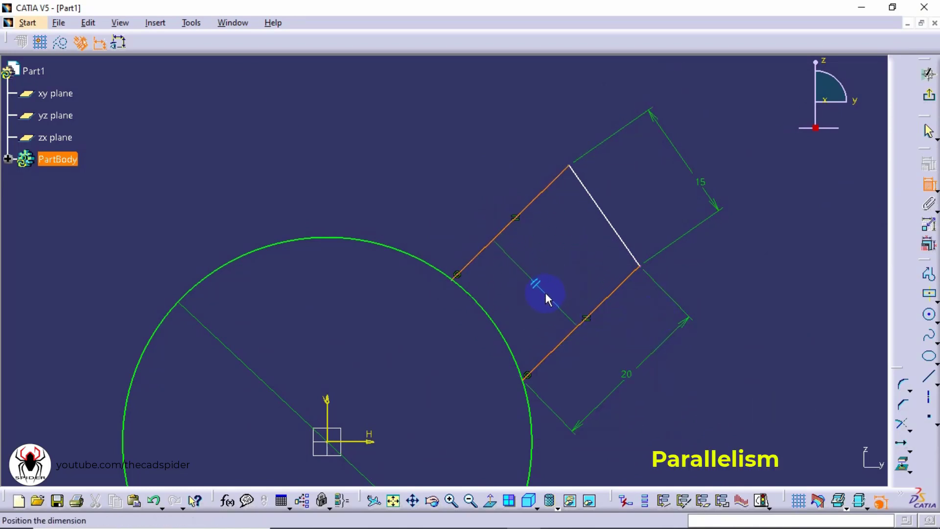
click(546, 294)
click(926, 184)
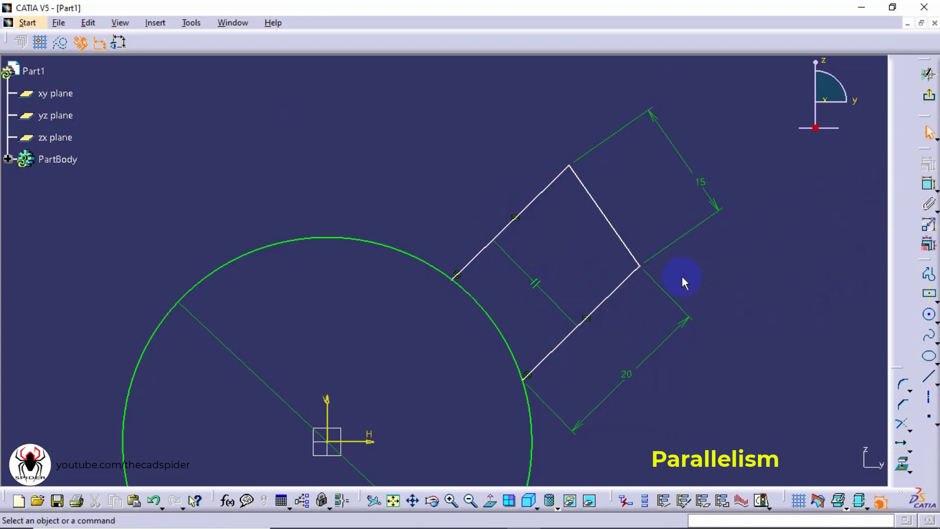
Step: Move the profile's outer lower corner slightly upward so the three-line shape shifts along the circle
mouse_move(640, 265)
mouse_down()
mouse_move(663, 268)
mouse_move(576, 198)
mouse_move(635, 300)
mouse_move(629, 238)
mouse_move(641, 253)
mouse_up()
click(724, 277)
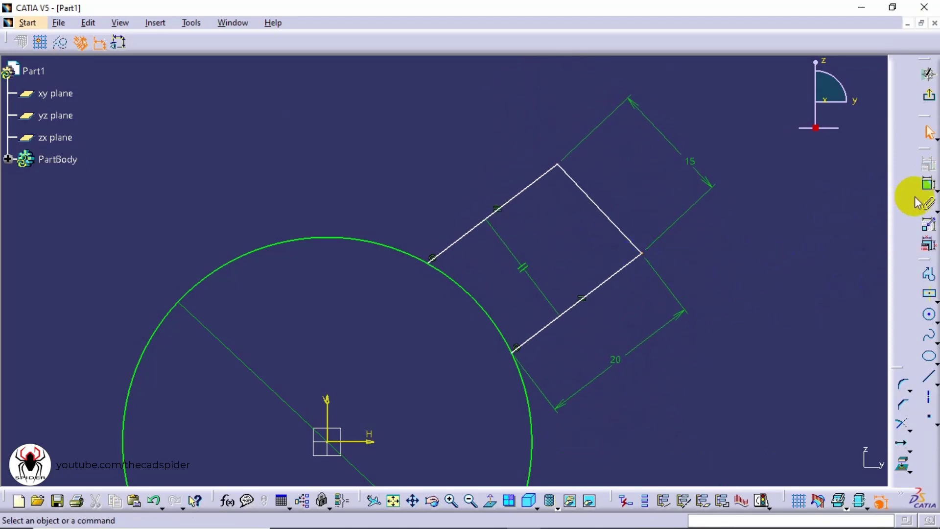
Step: Apply a Perpendicular constraint between the profile's lower side line and outer end line, and move the lower line so the profile shifts along the circle
click(927, 184)
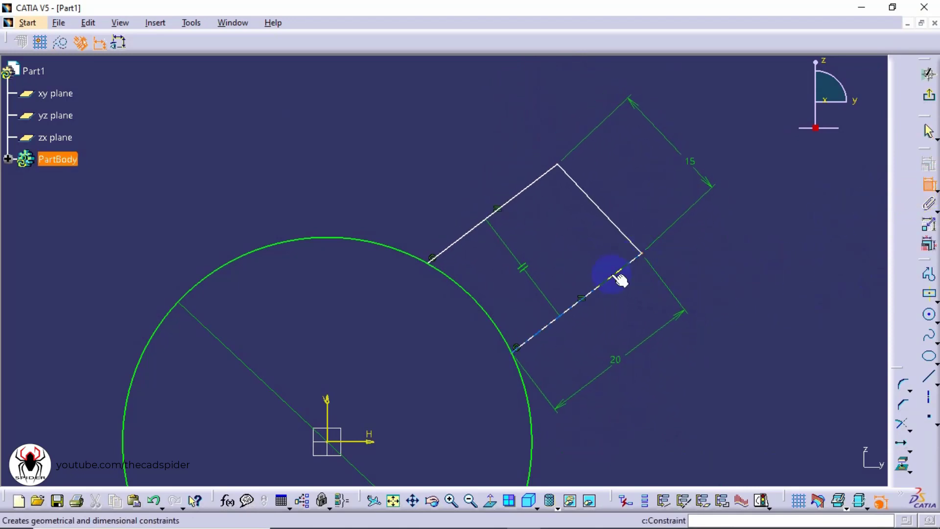
click(617, 277)
click(618, 228)
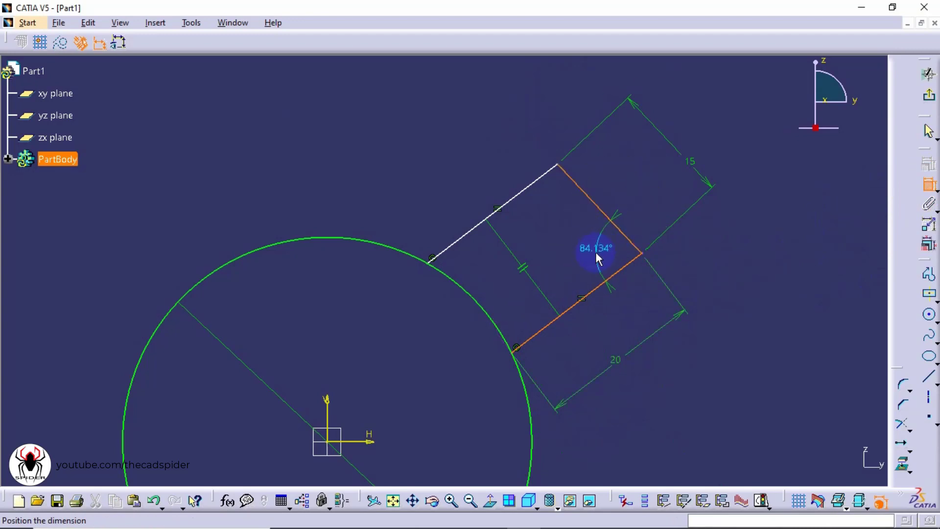
right_click(587, 258)
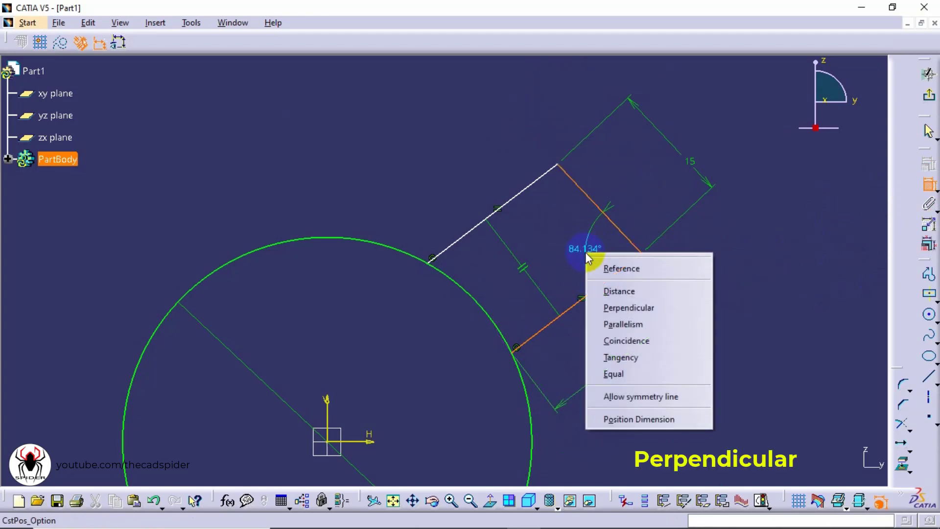
click(618, 308)
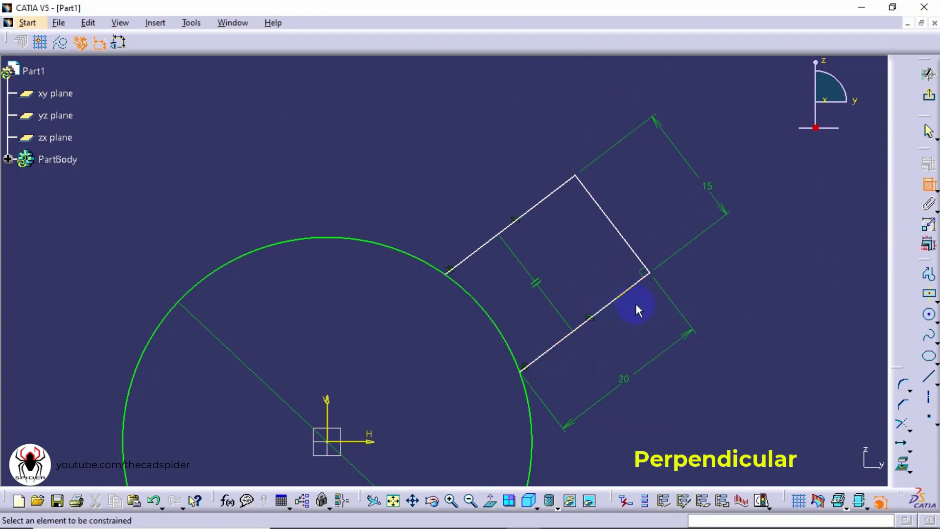
click(927, 185)
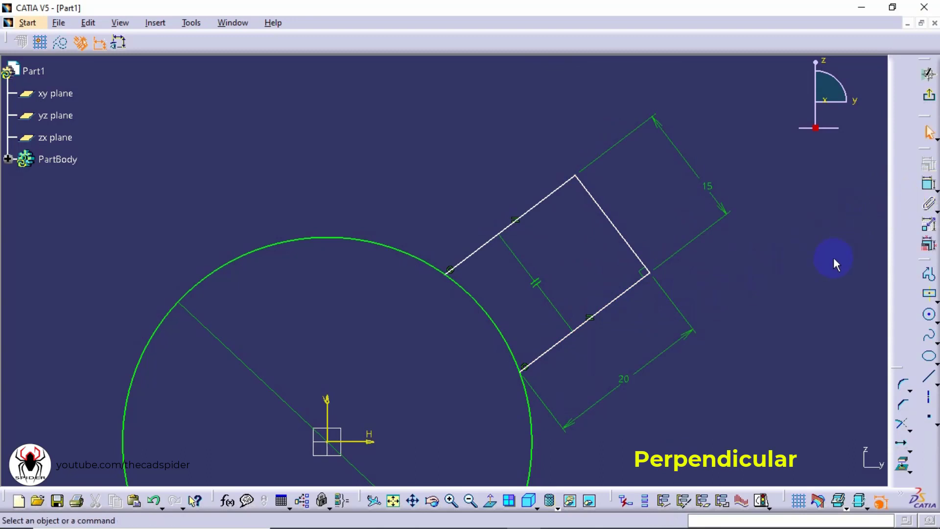
mouse_move(635, 289)
mouse_down()
mouse_move(597, 254)
mouse_move(656, 310)
mouse_move(648, 266)
mouse_up()
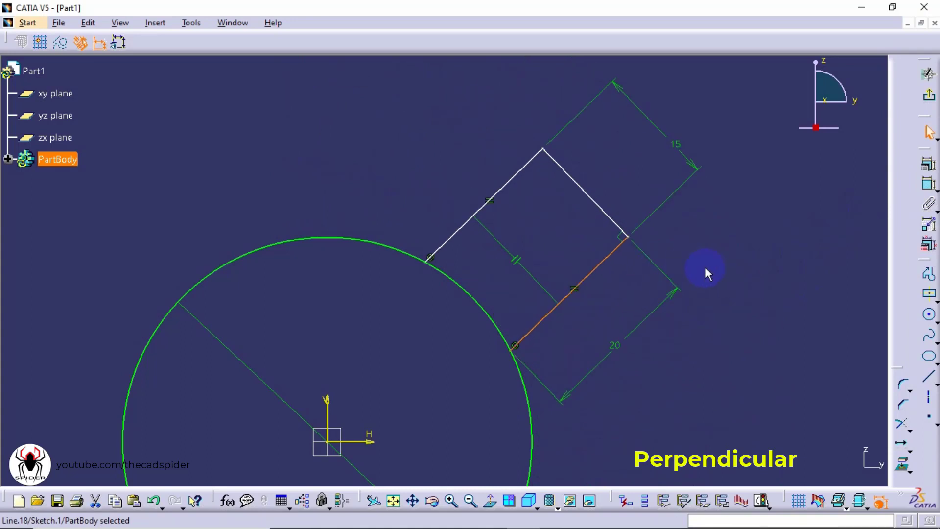
click(704, 269)
Step: Dimension the angle between the horizontal axis and the profile's lower side line, and set it to 45 degrees
mouse_move(568, 154)
ctrl+middle_down()
mouse_move(566, 174)
mouse_move(615, 273)
mouse_move(665, 209)
ctrl+middle_up()
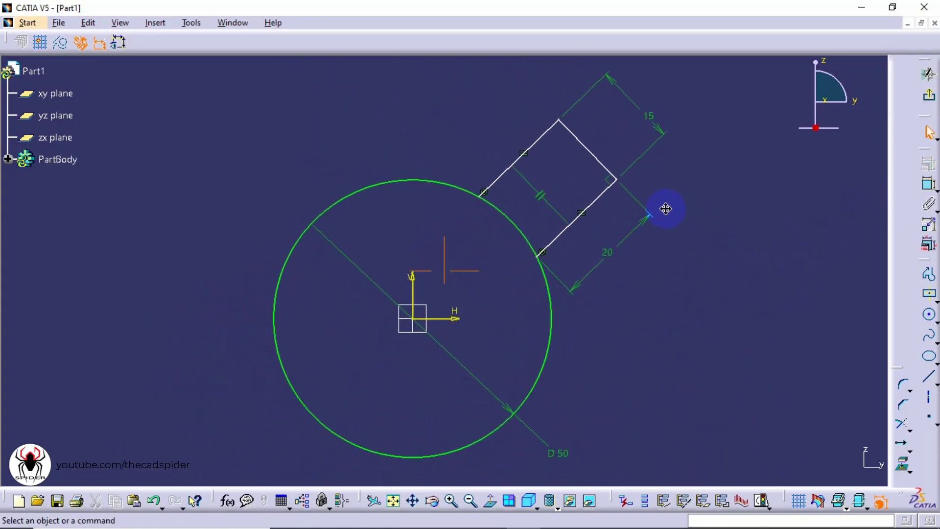
click(927, 184)
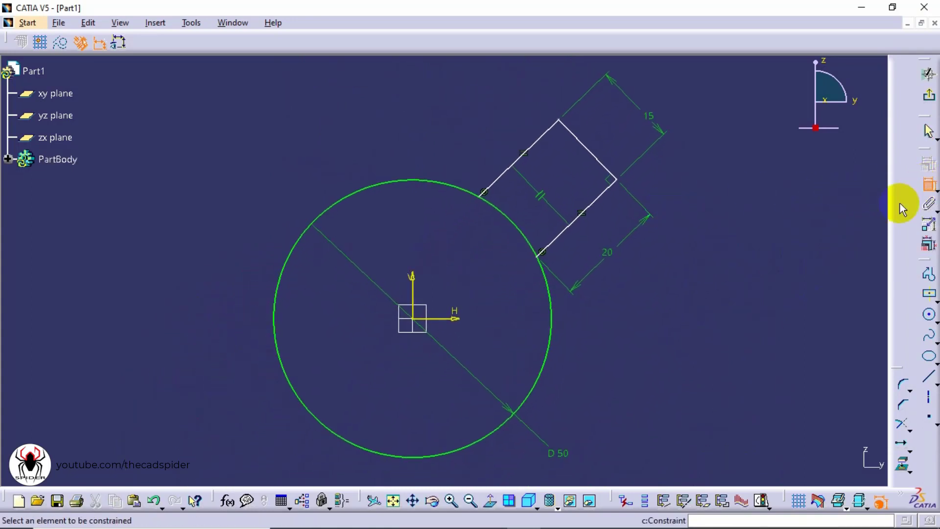
click(455, 319)
click(593, 202)
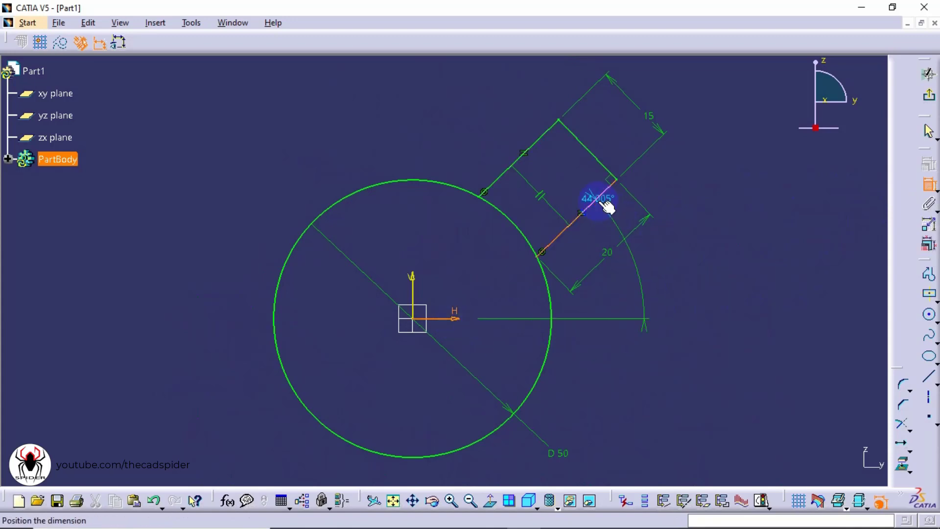
double_click(780, 213)
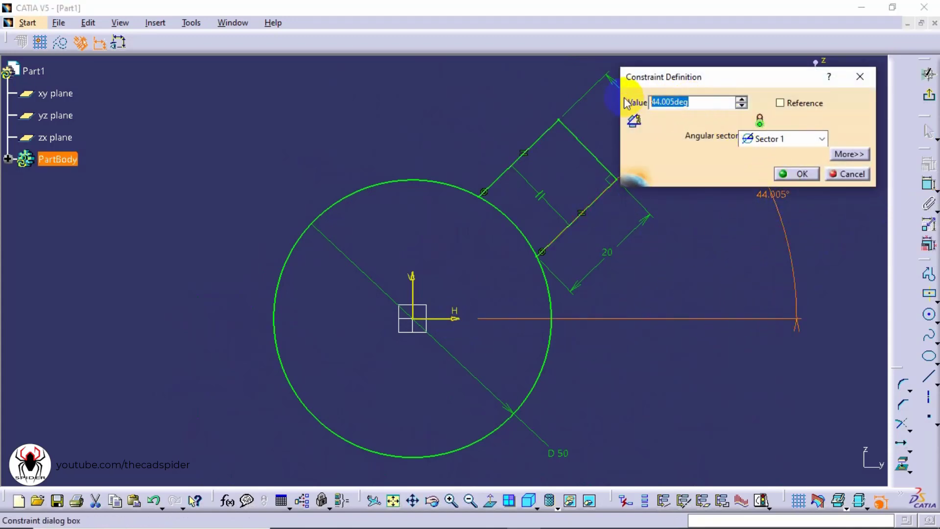
text(45)
key(Return)
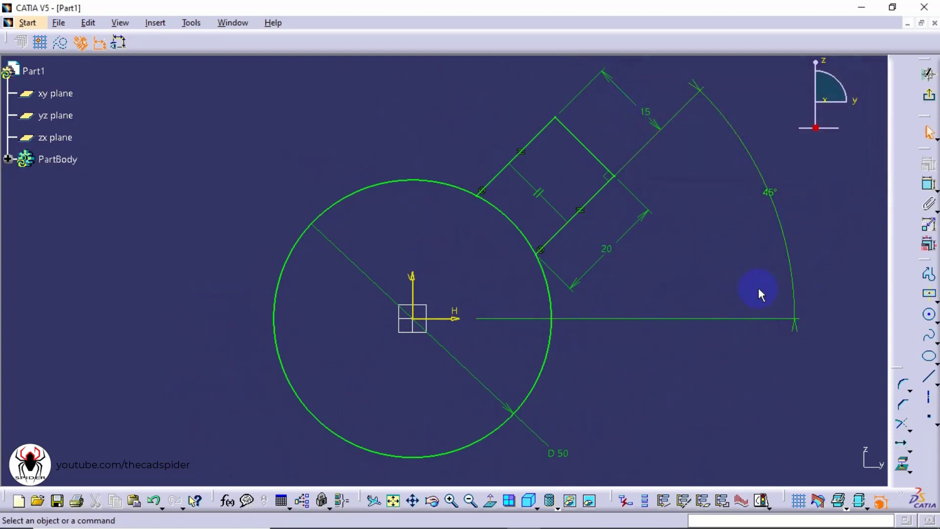
Step: Change the angle between the horizontal axis and the lower side line to 90 degrees
double_click(768, 196)
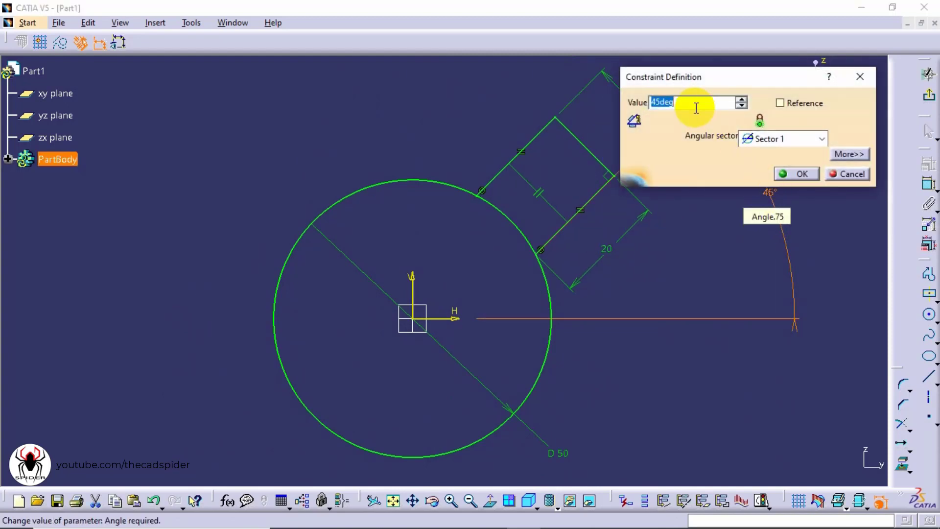
text(90)
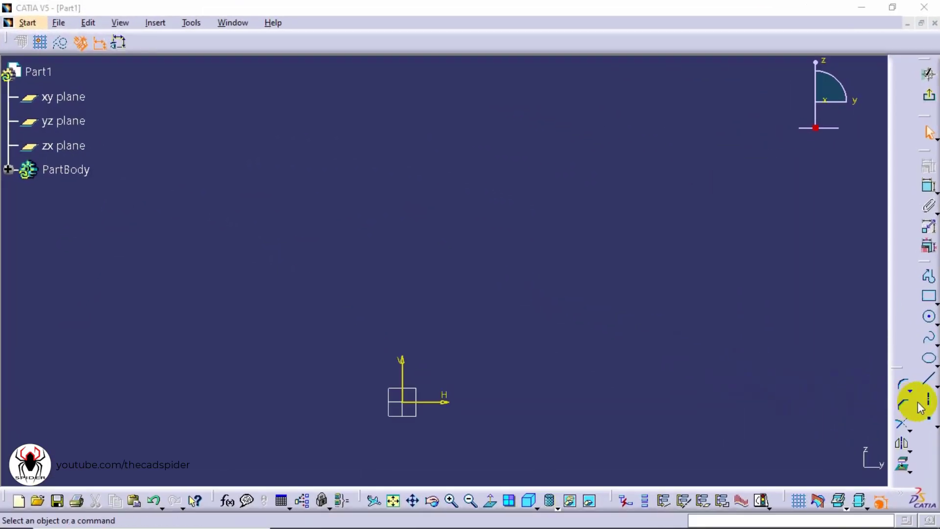
Step: Draw a vertical axis line about 62 mm long upward from the sketch origin in the empty sketch
click(927, 403)
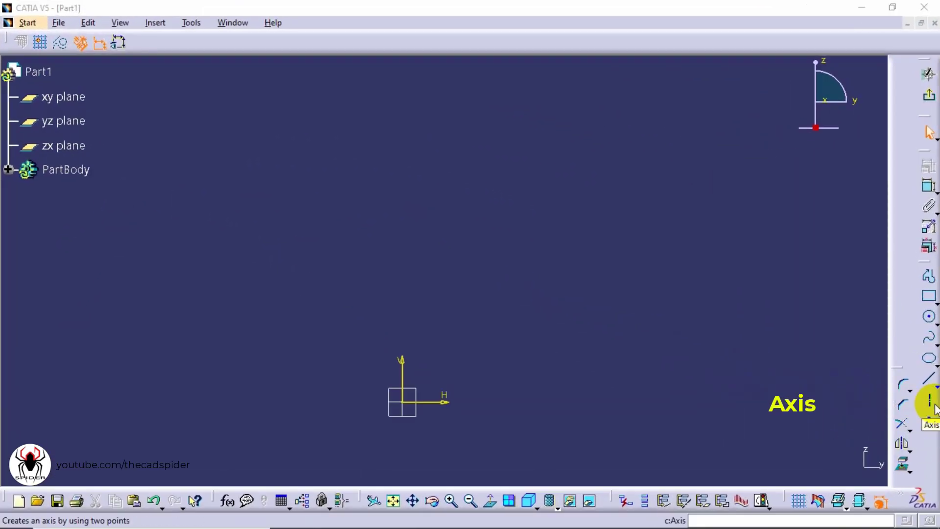
click(405, 407)
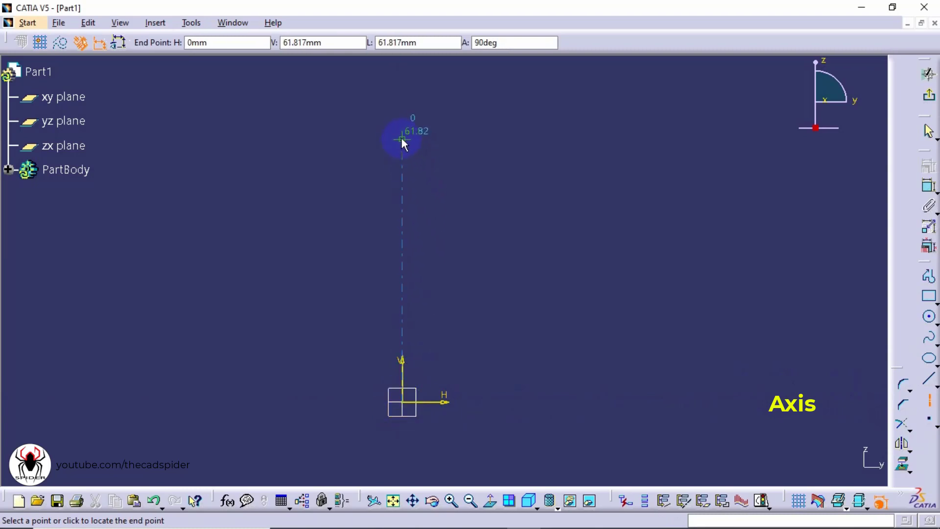
click(401, 138)
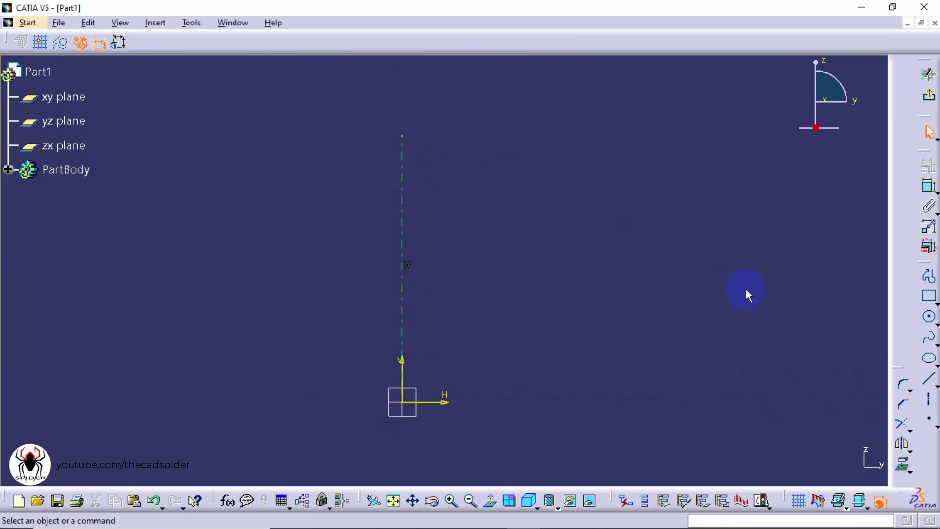
Step: Sketch two separate circles beside the axis line, about 34 mm in diameter nearer to it and about 23 mm farther away
click(928, 316)
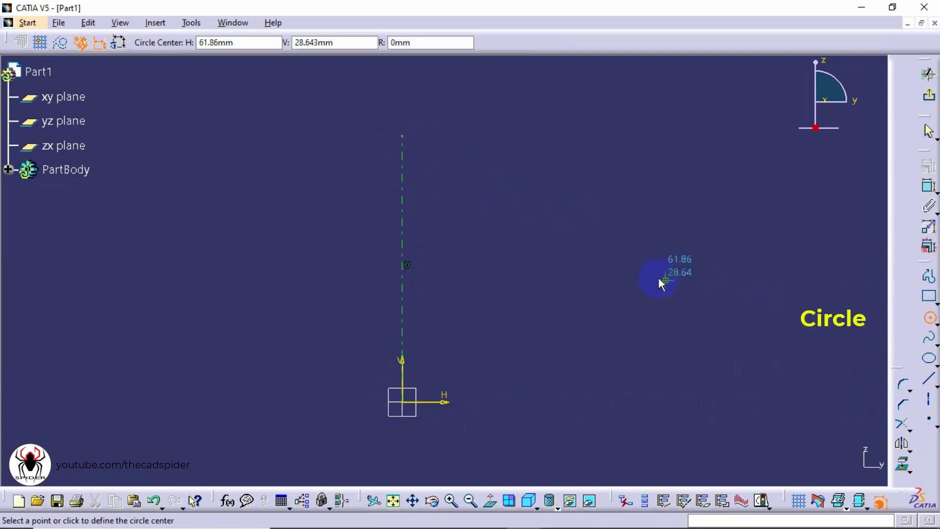
click(530, 224)
click(551, 156)
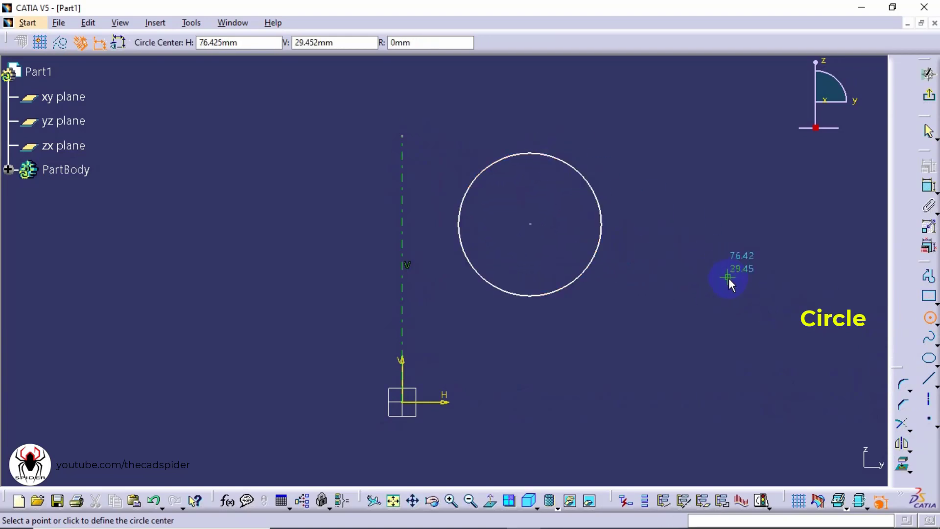
click(729, 278)
click(739, 230)
key(Escape)
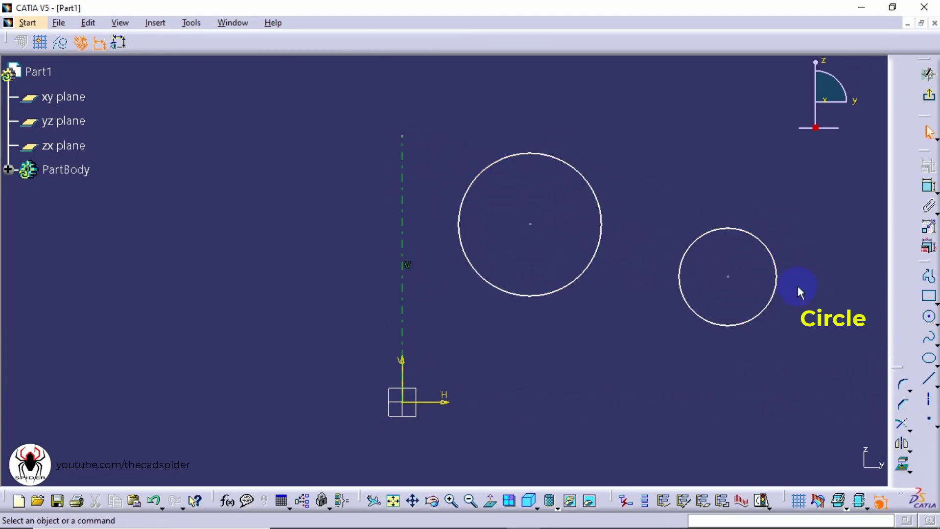
Step: Dimension the diameters of both circles
click(928, 187)
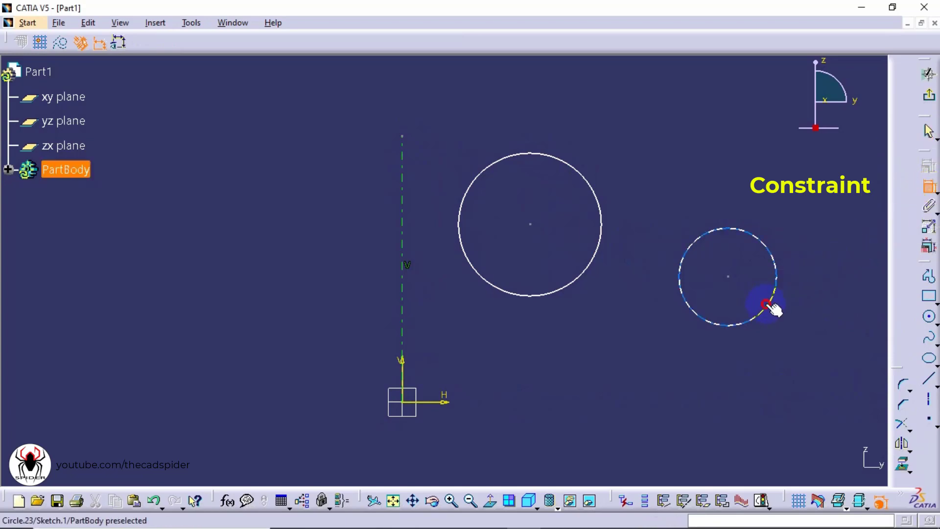
click(769, 307)
click(665, 327)
click(536, 295)
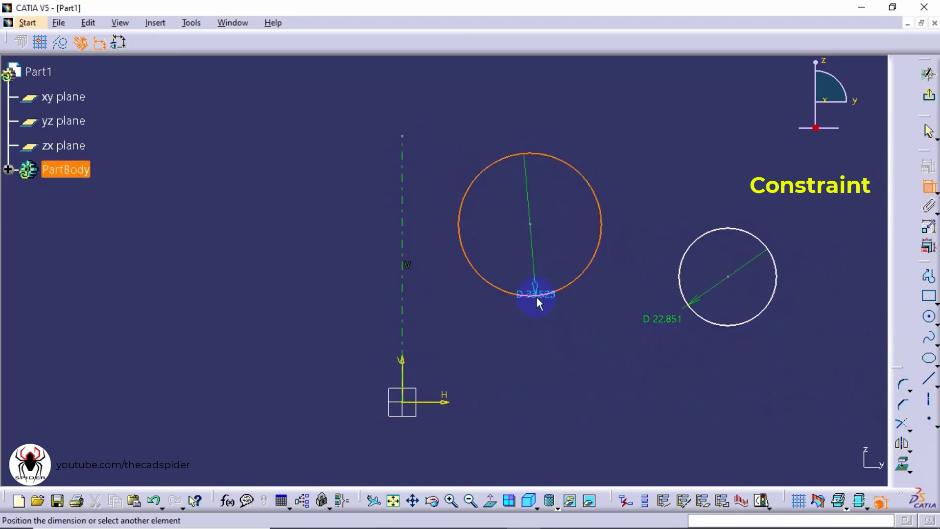
click(459, 140)
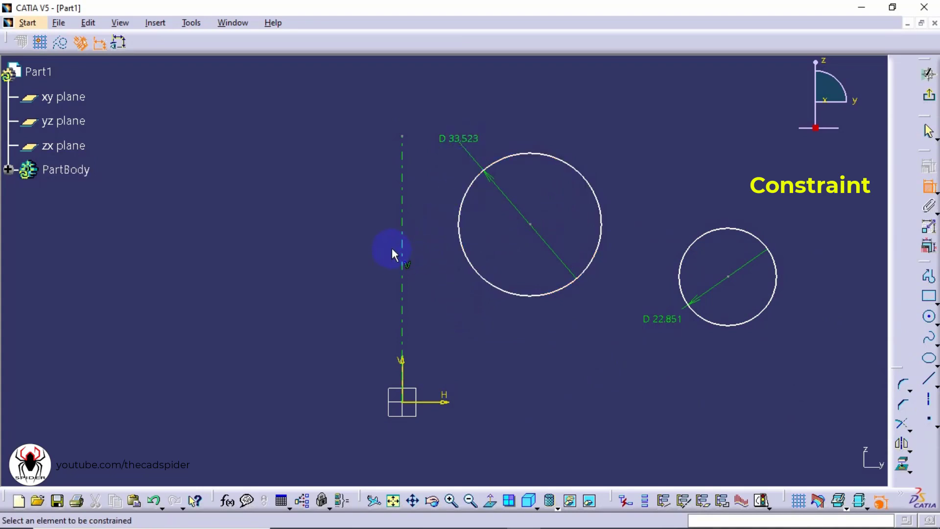
Step: Dimension the vertical axis line's length and set it to 50 mm
click(403, 223)
click(254, 240)
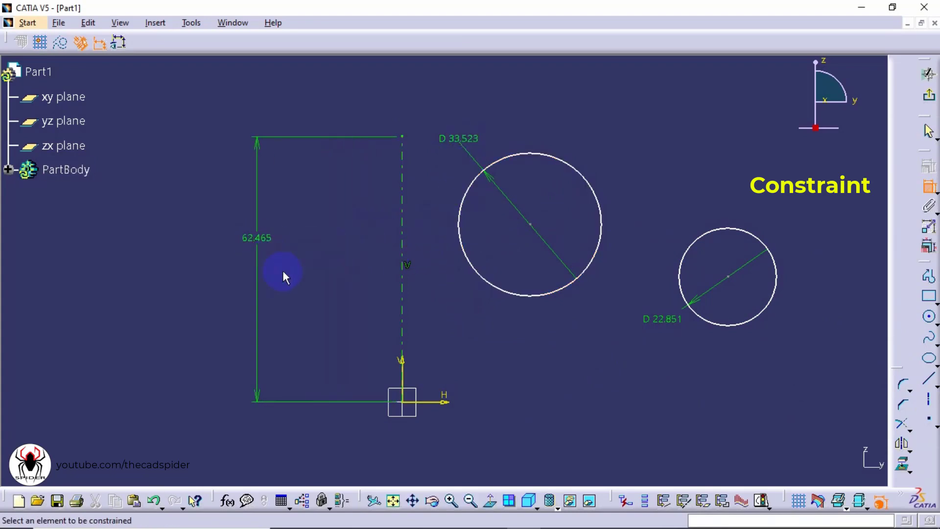
double_click(261, 240)
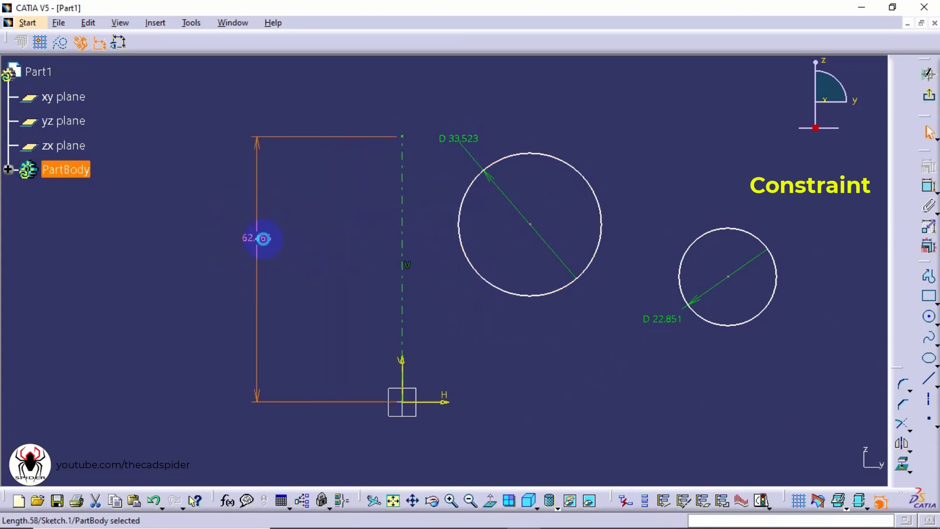
drag(620, 292, 539, 354)
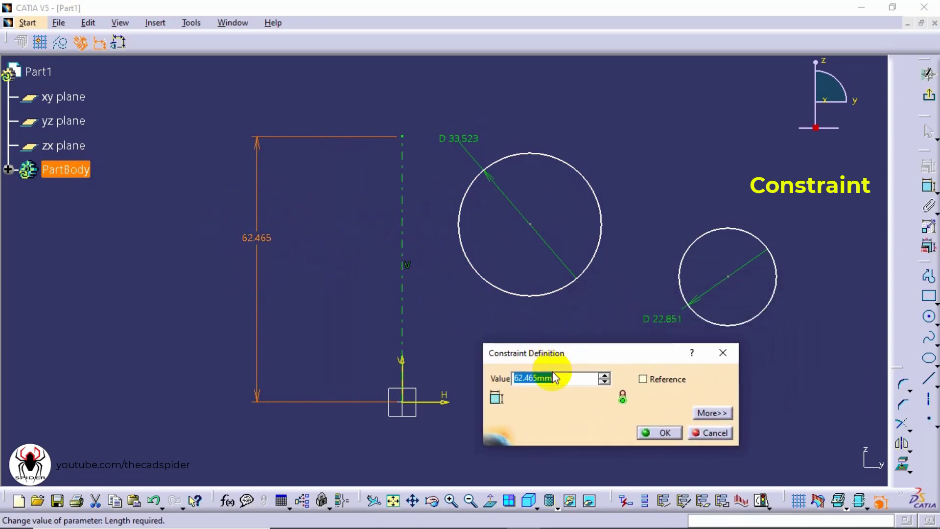
click(493, 380)
text(50)
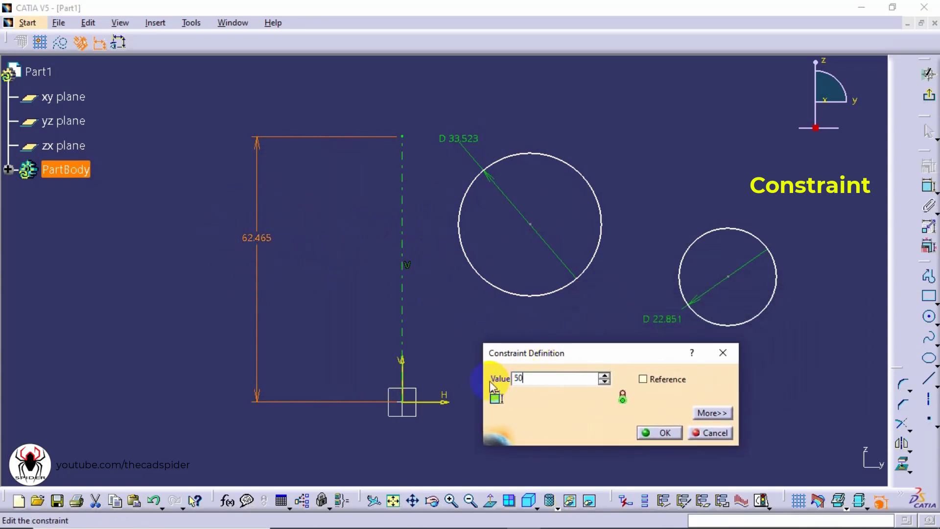
click(649, 430)
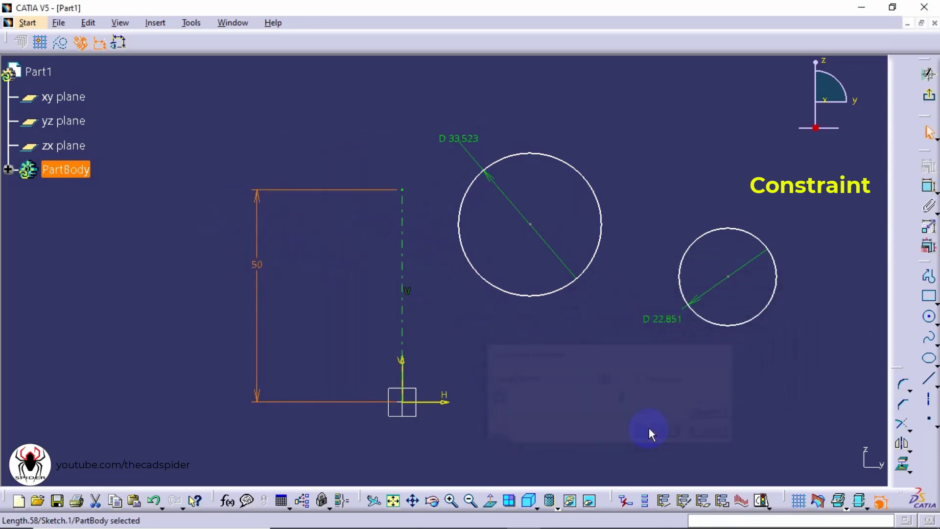
Step: Set the larger circle's diameter to 35 mm and the smaller circle's diameter to 25 mm
double_click(462, 139)
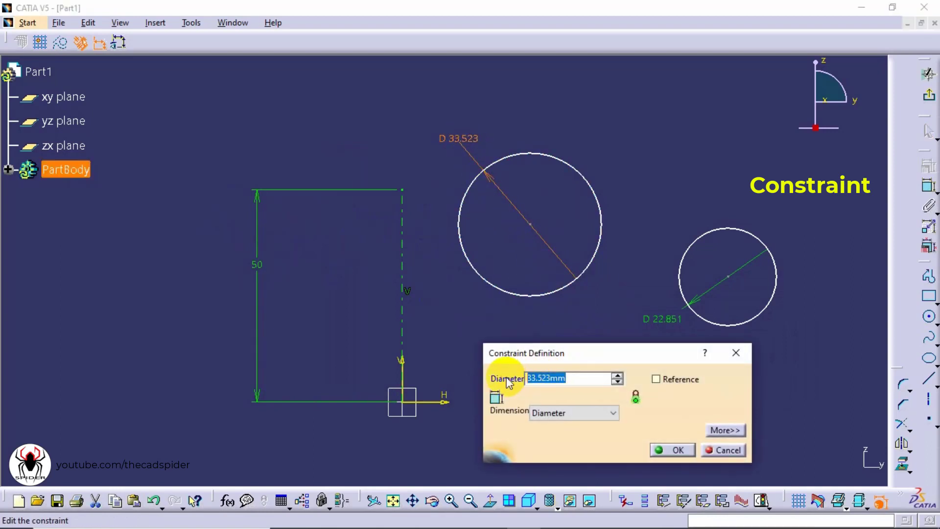
text(35)
click(661, 448)
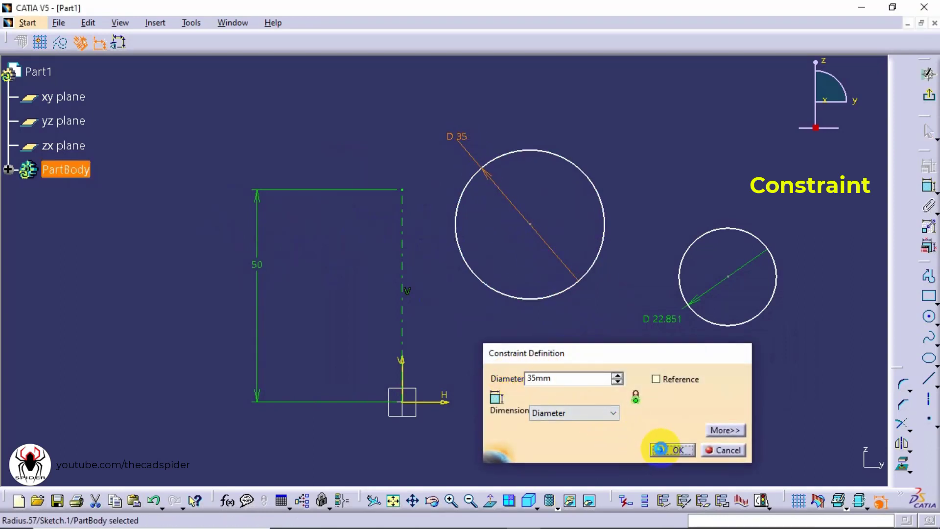
double_click(662, 319)
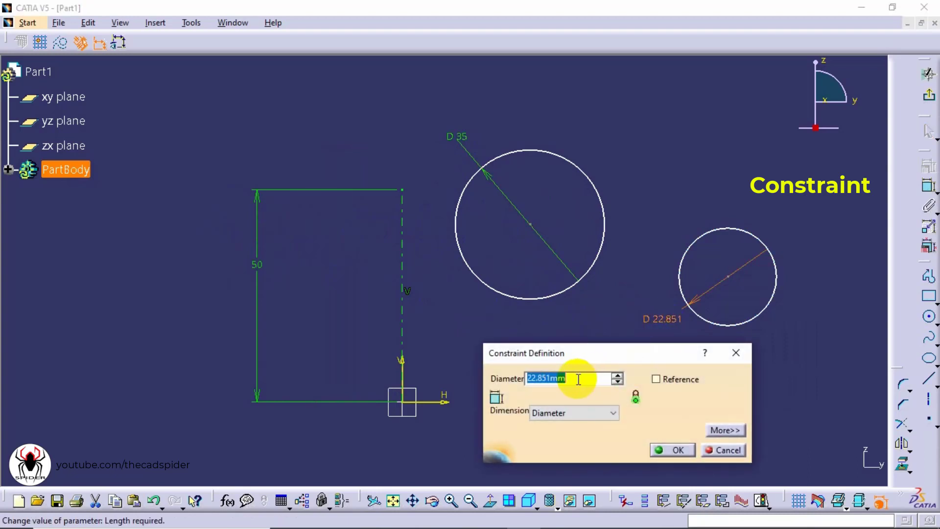
text(25)
click(671, 449)
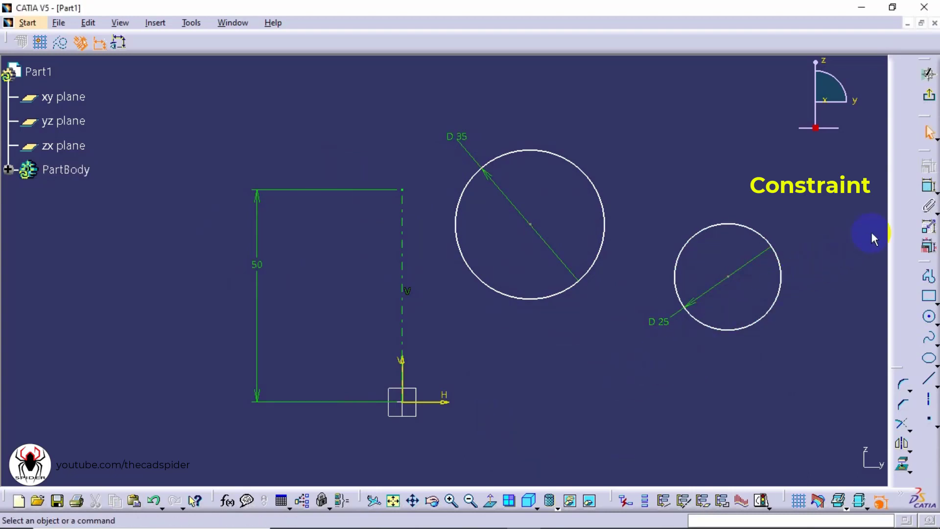
Step: Apply a Concentricity constraint between the 25 mm and 35 mm circles
click(927, 187)
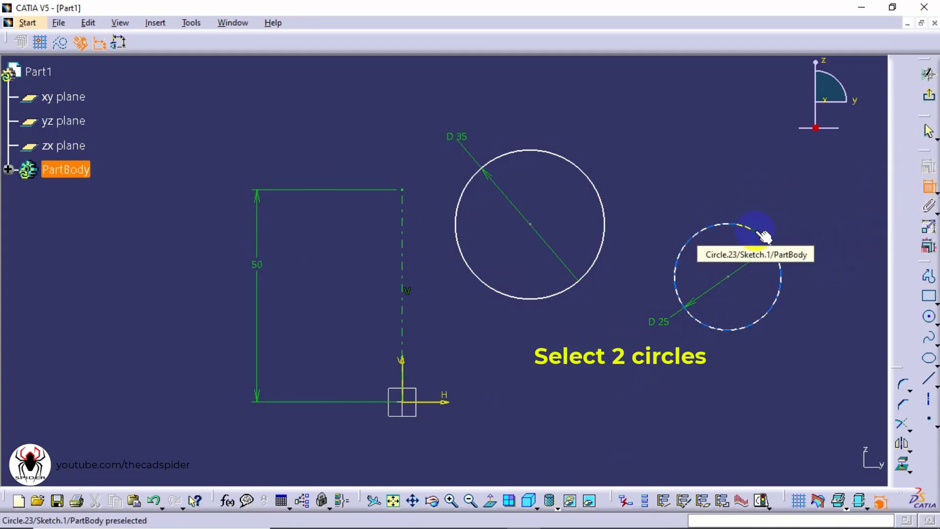
click(763, 236)
click(593, 177)
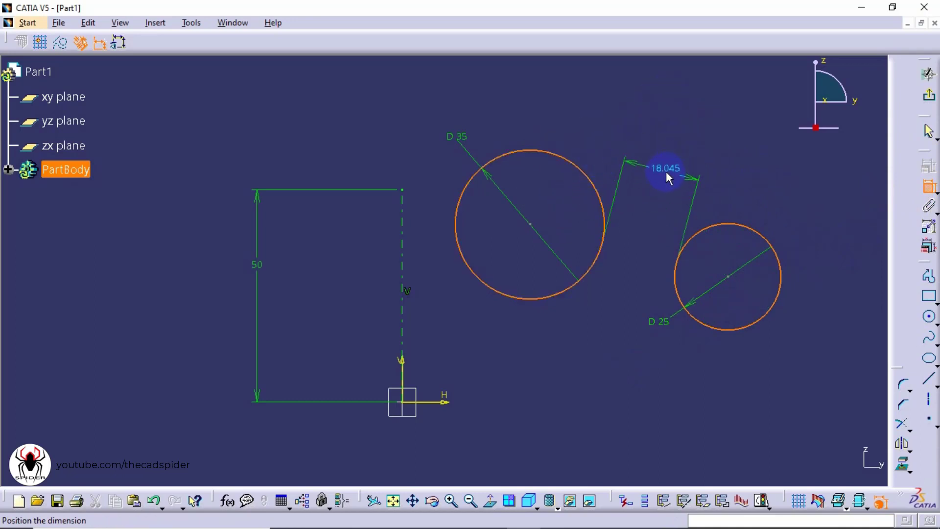
right_click(666, 173)
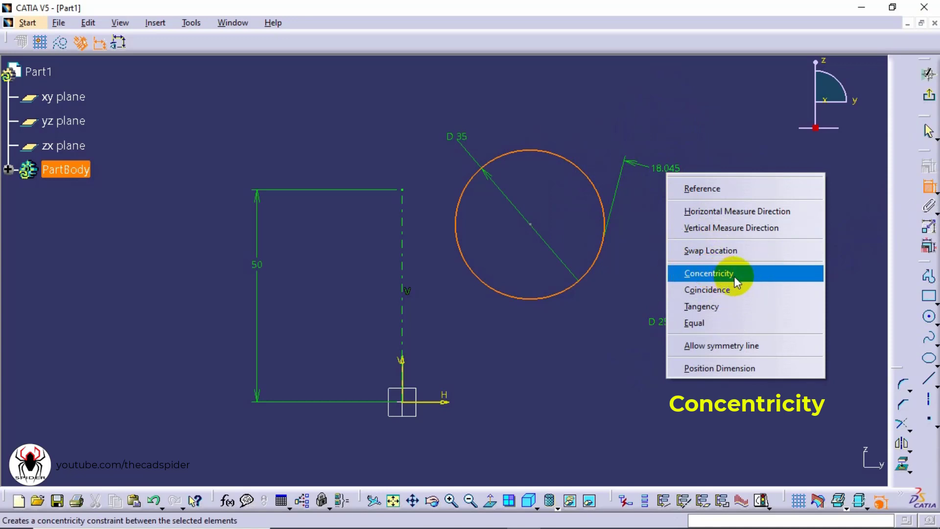
click(716, 277)
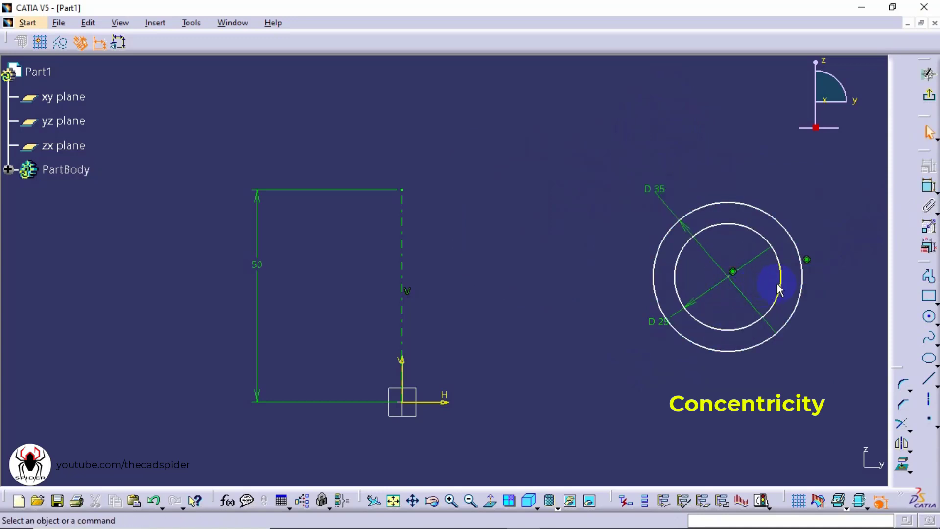
Step: Move the concentric circles closer to the axis line and apply a Coincidence constraint between their centre and the axis's upper endpoint
drag(779, 290, 592, 213)
click(646, 297)
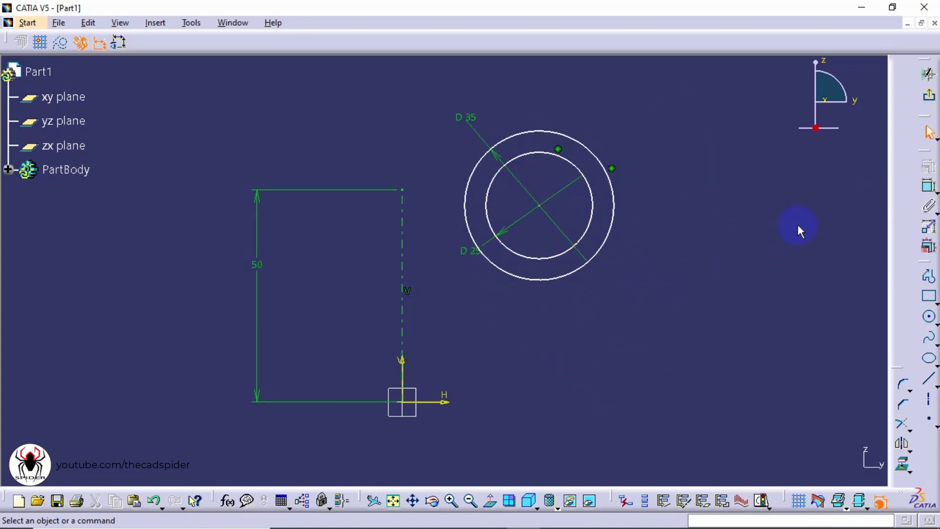
click(922, 193)
click(927, 189)
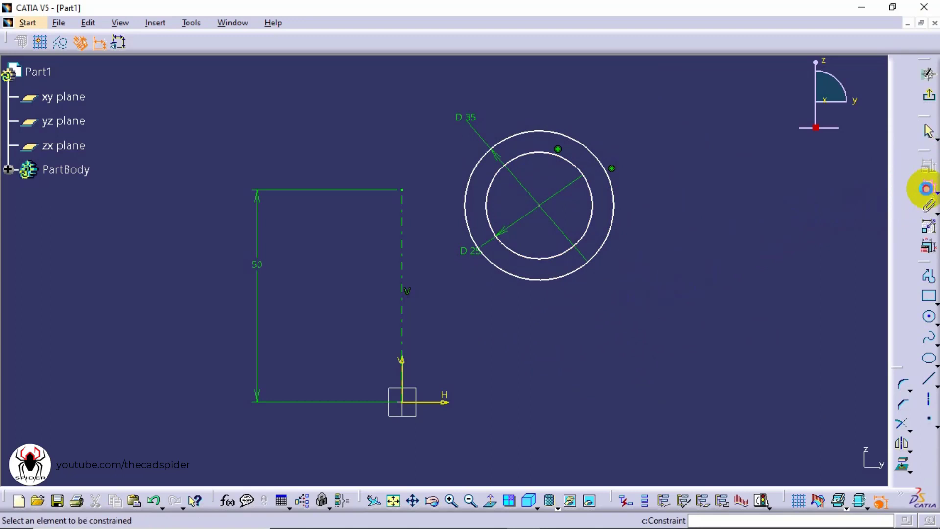
click(541, 207)
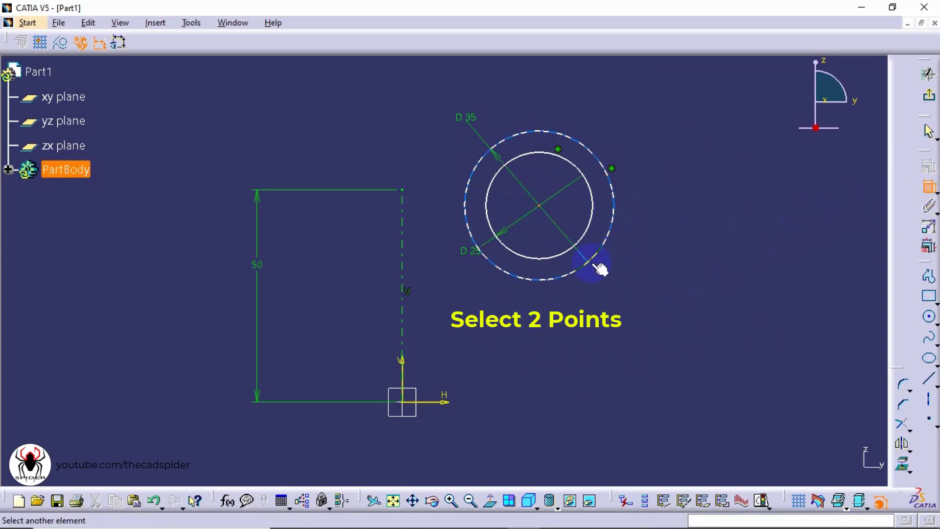
click(402, 190)
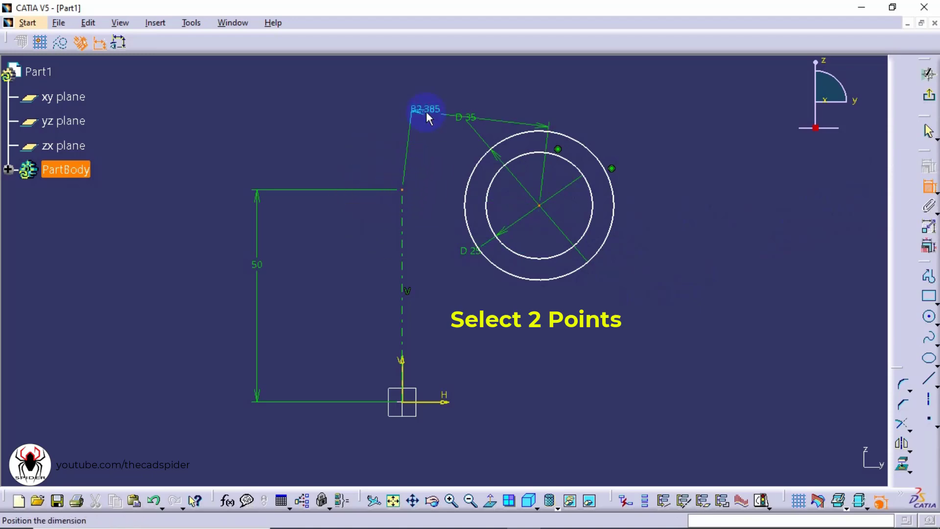
right_click(483, 323)
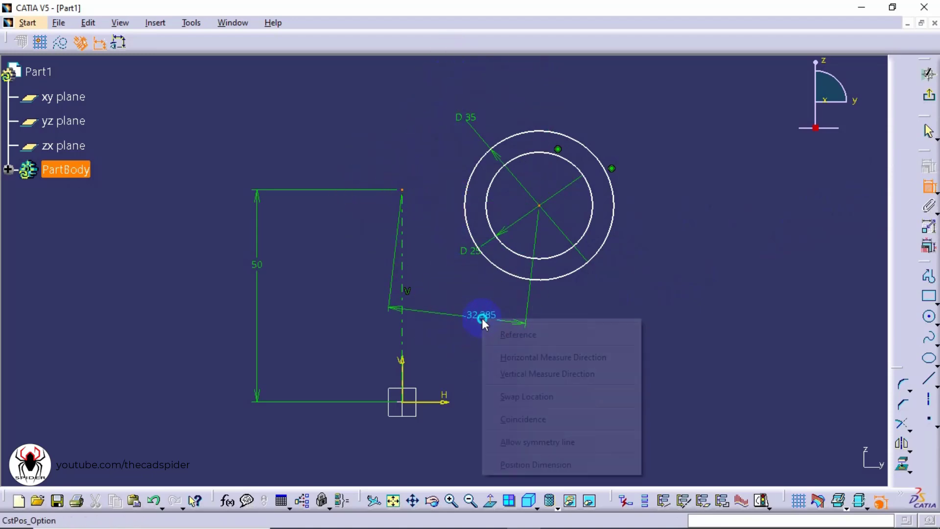
click(543, 418)
mouse_move(466, 319)
middle_down()
mouse_move(520, 350)
mouse_move(537, 215)
mouse_move(498, 306)
middle_up()
key(Escape)
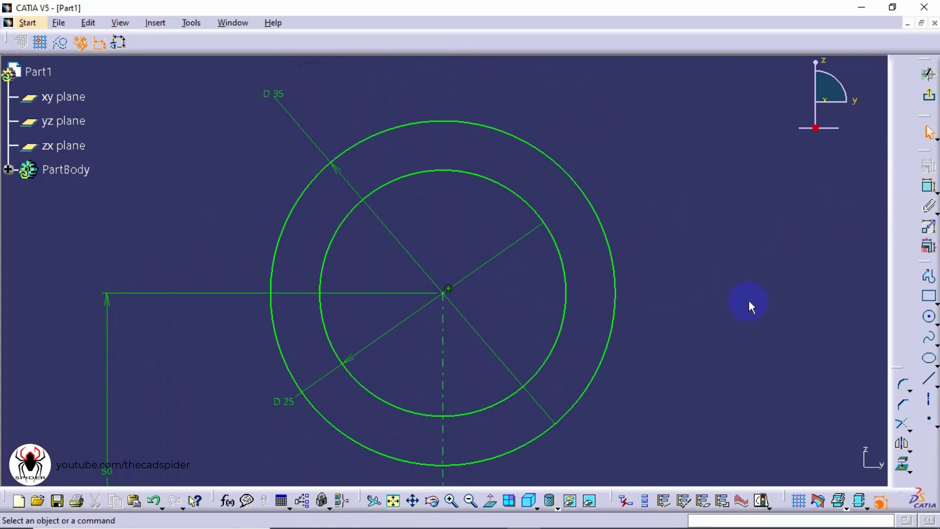
Step: Draw a small circle outside the concentric circles, to the right of the 35 mm circle
click(927, 316)
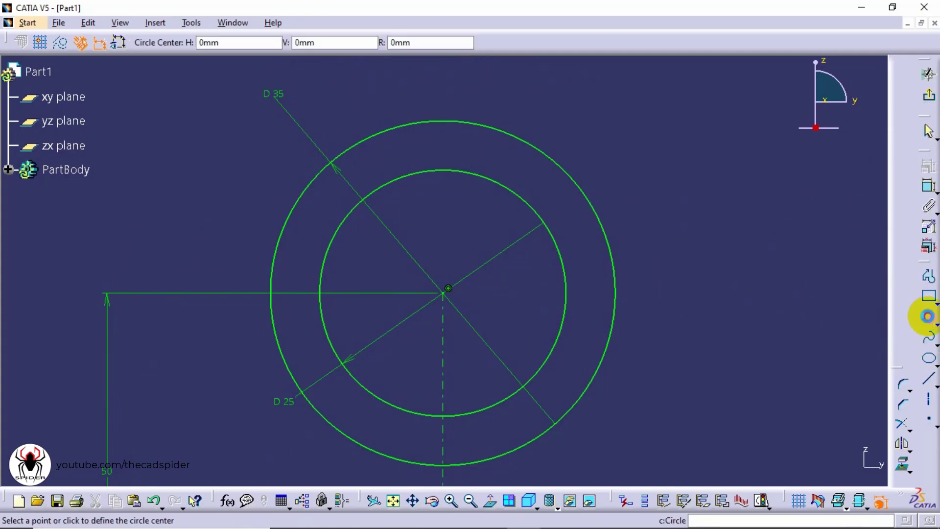
click(742, 295)
click(747, 231)
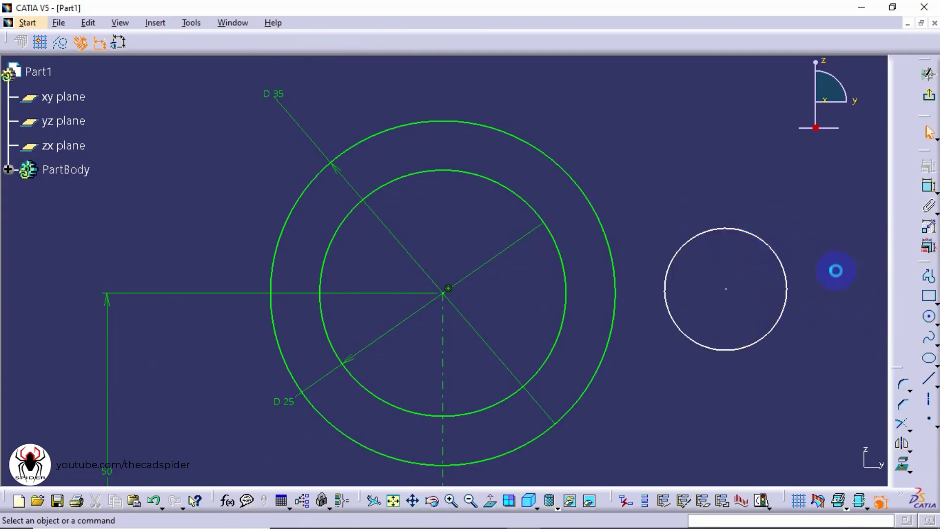
Step: Apply a Tangency constraint between the 25 mm circle and the small circle
click(929, 184)
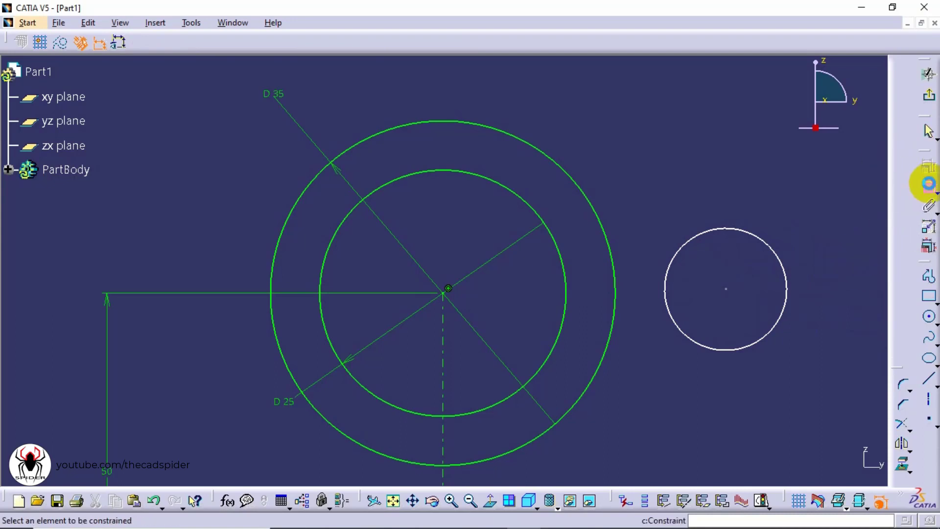
click(565, 295)
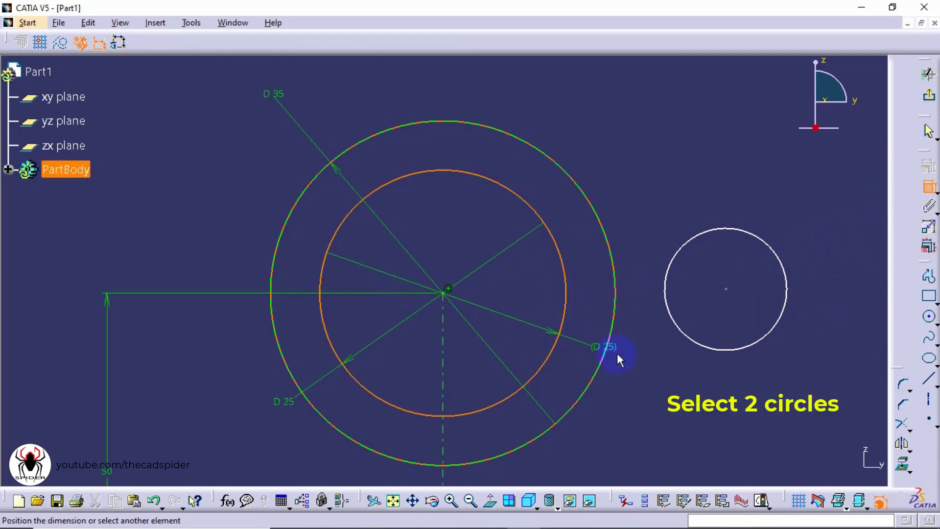
click(667, 295)
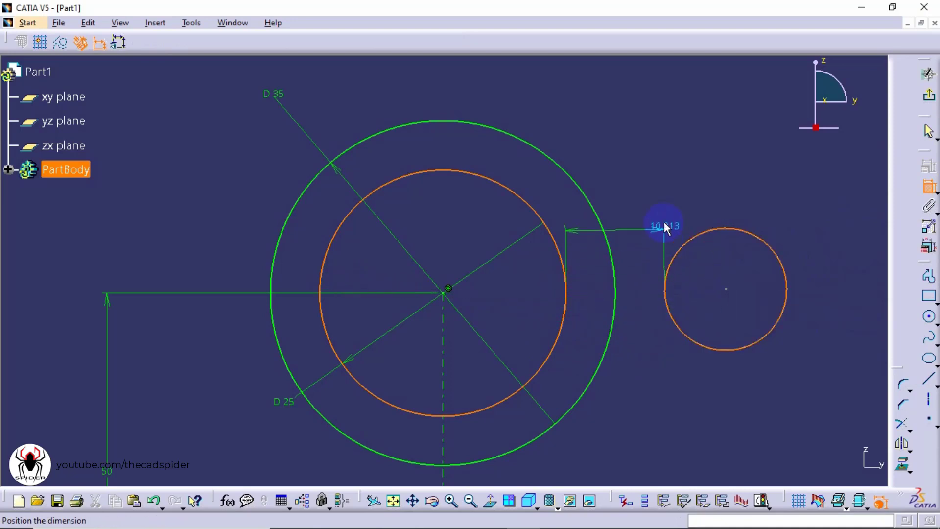
right_click(627, 122)
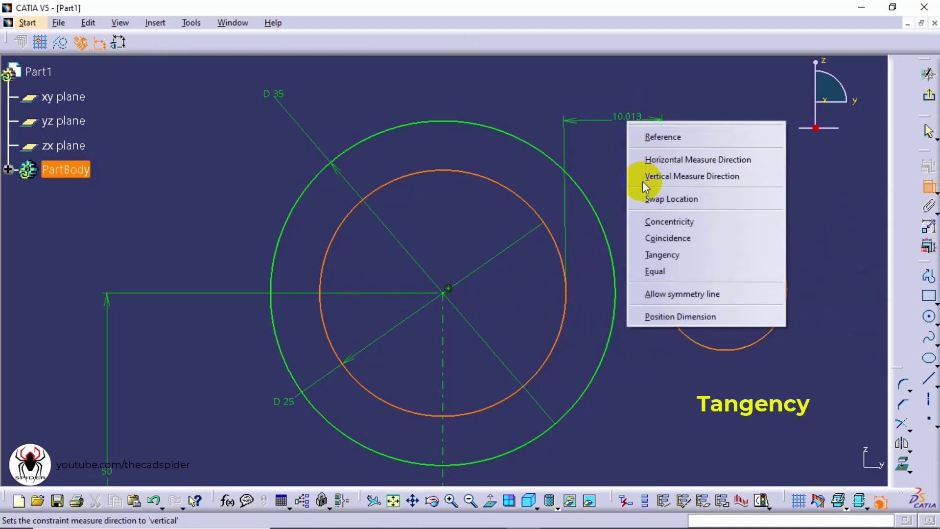
click(660, 257)
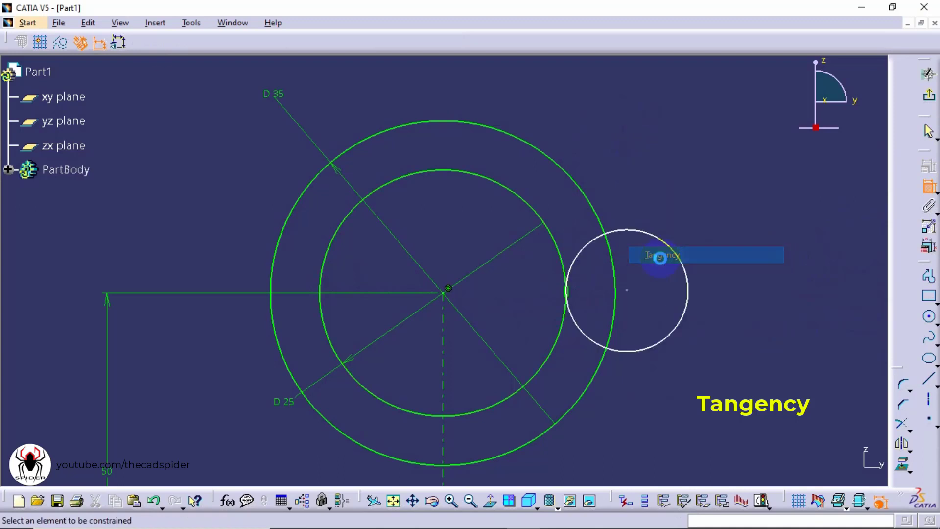
Step: Apply a Tangency constraint between the 35 mm circle and the small circle
key(ctrl)
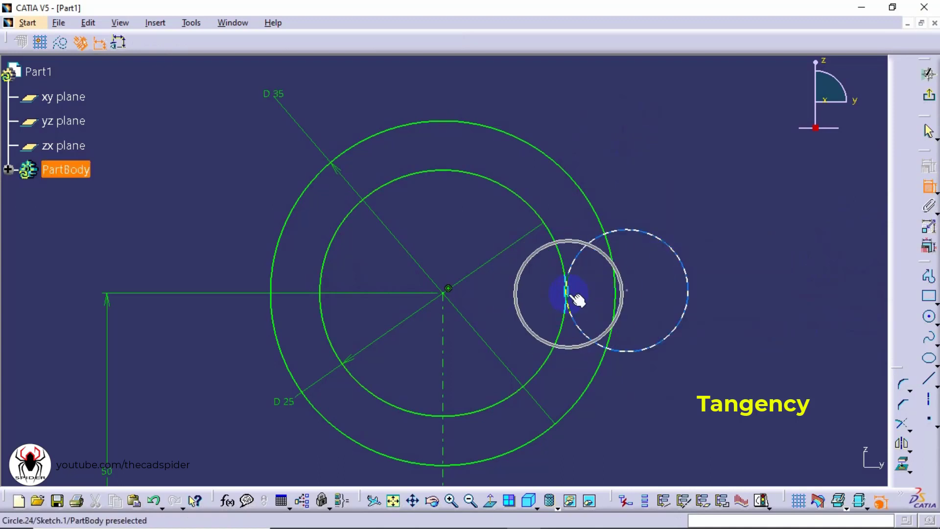
click(618, 303)
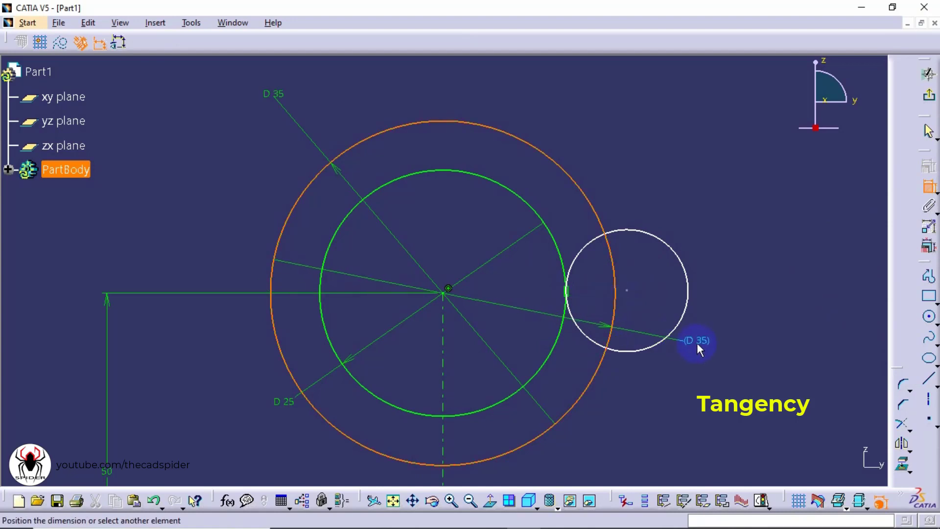
click(689, 298)
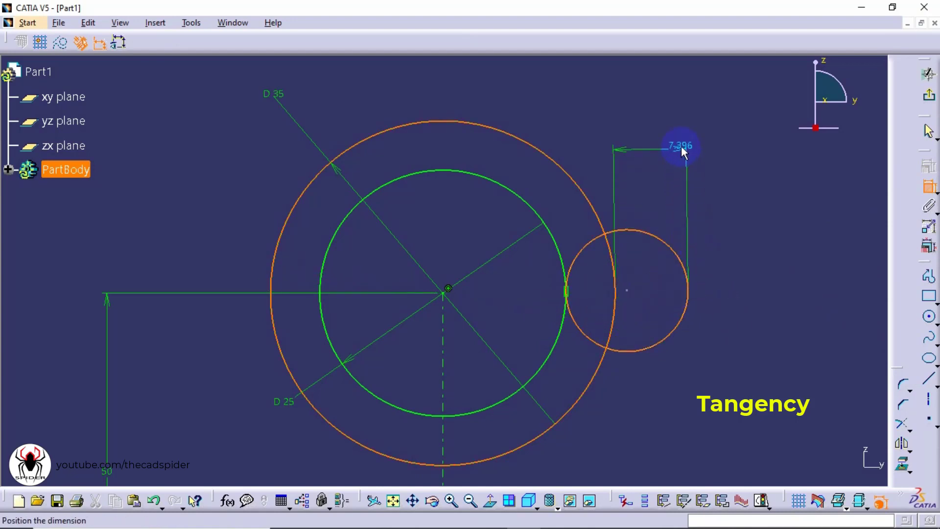
right_click(682, 148)
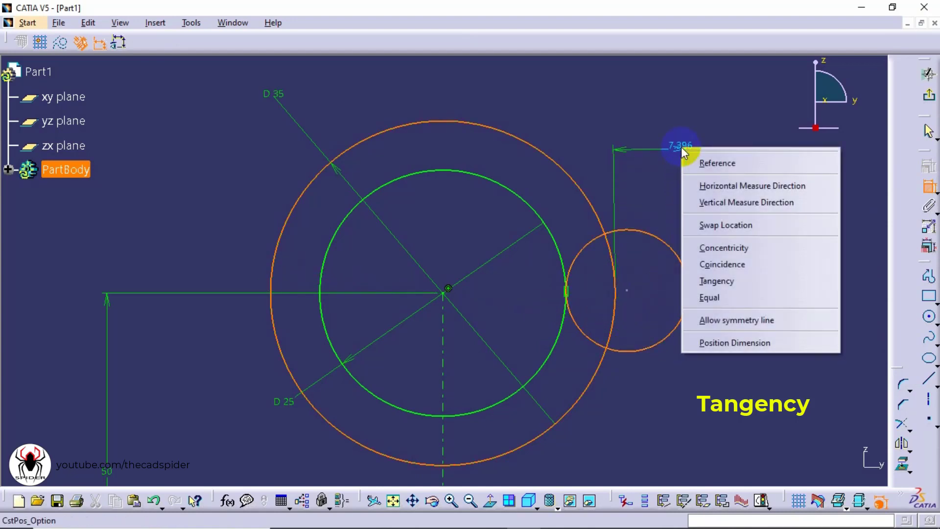
click(738, 280)
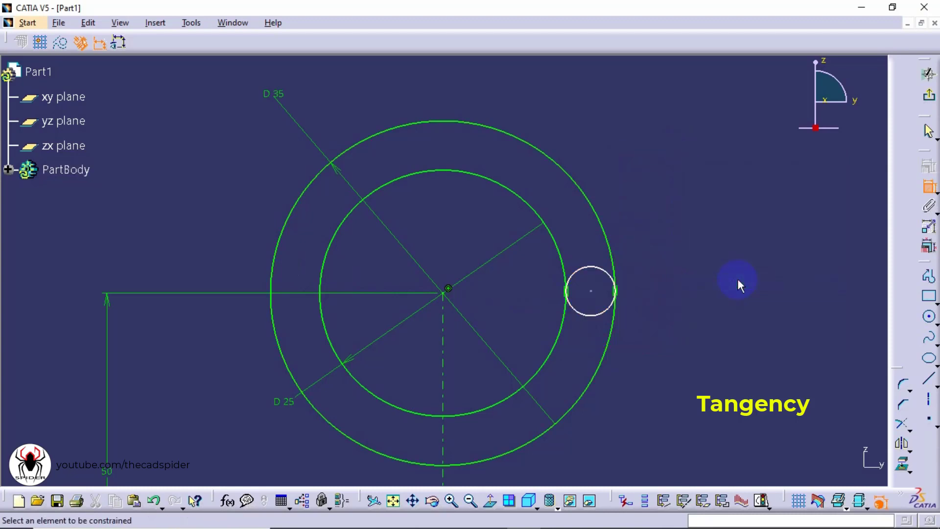
Step: Move the small tangent circle around the ring to the upper right between the 25 mm and 35 mm circles
click(594, 289)
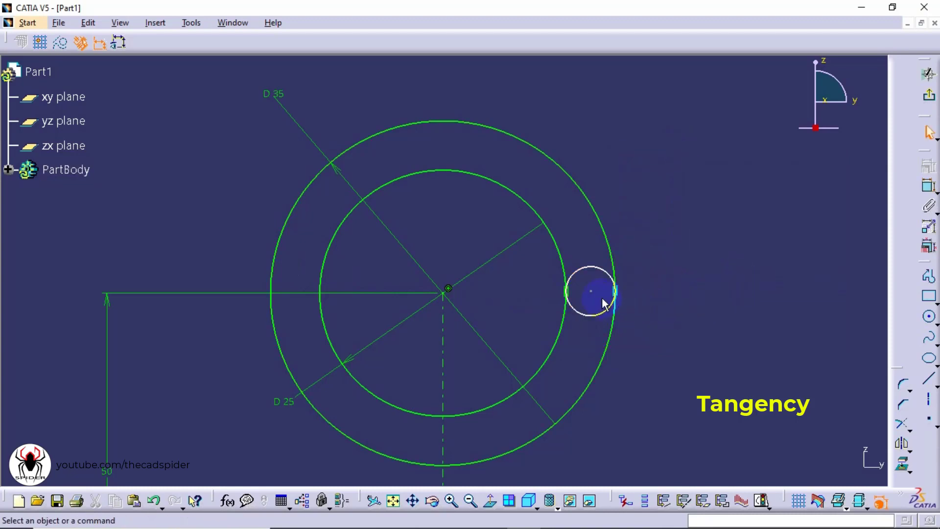
drag(594, 274, 595, 177)
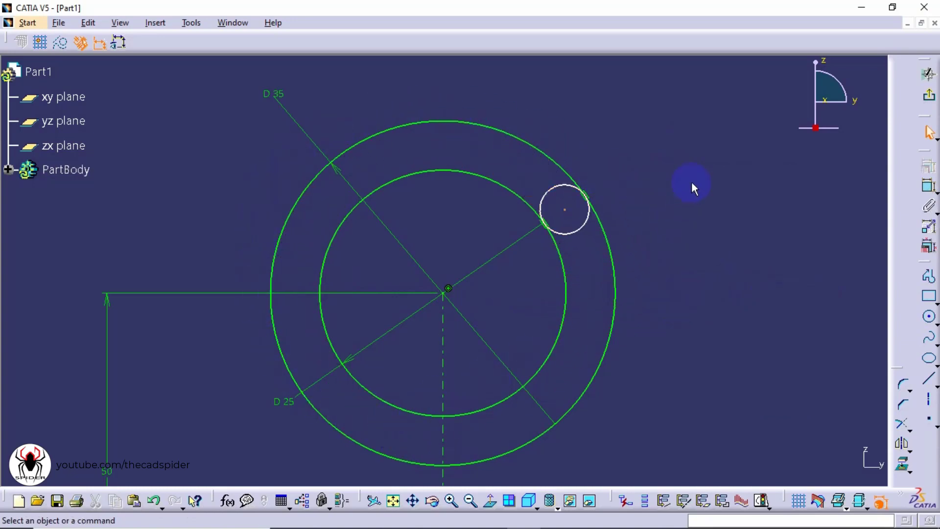
mouse_move(692, 181)
middle_down()
mouse_move(665, 216)
mouse_move(628, 313)
mouse_move(634, 256)
middle_up()
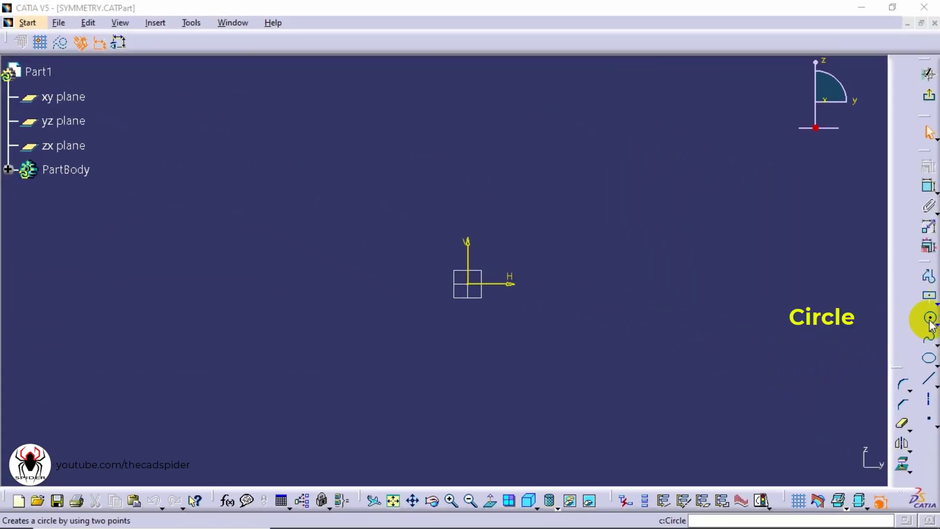
Step: Draw a circle about 99 mm in diameter centred on the origin of the SYMMETRY part's sketch
click(852, 307)
click(467, 283)
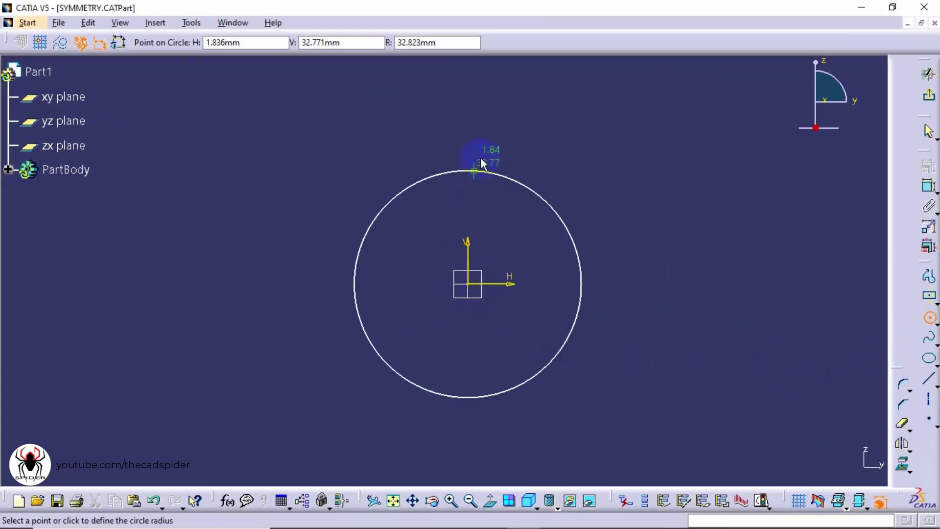
click(595, 166)
key(Escape)
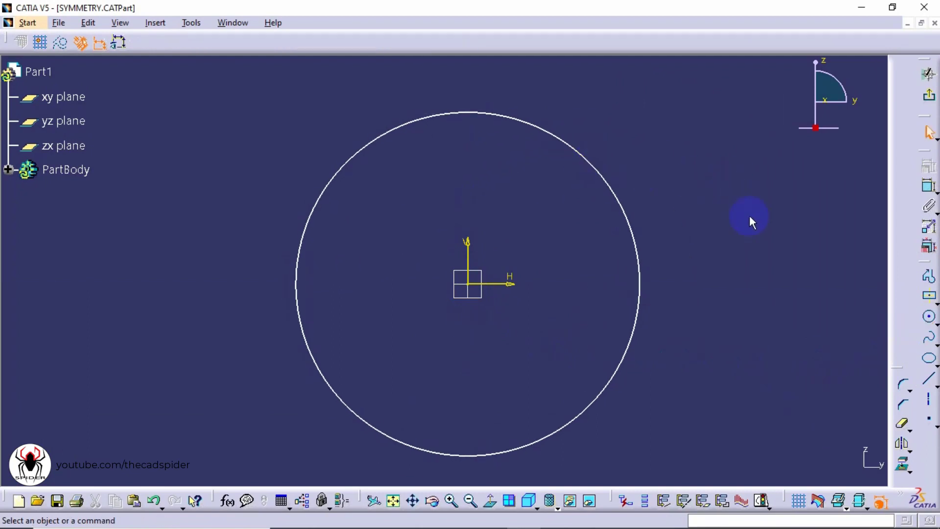
Step: Draw a vertical axis line from the sketch origin up to the top of the circle
click(930, 403)
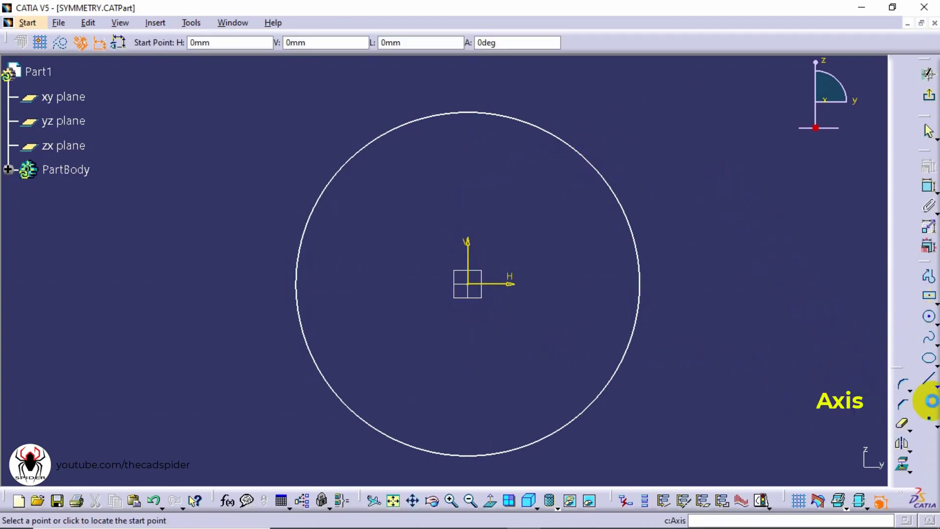
click(469, 285)
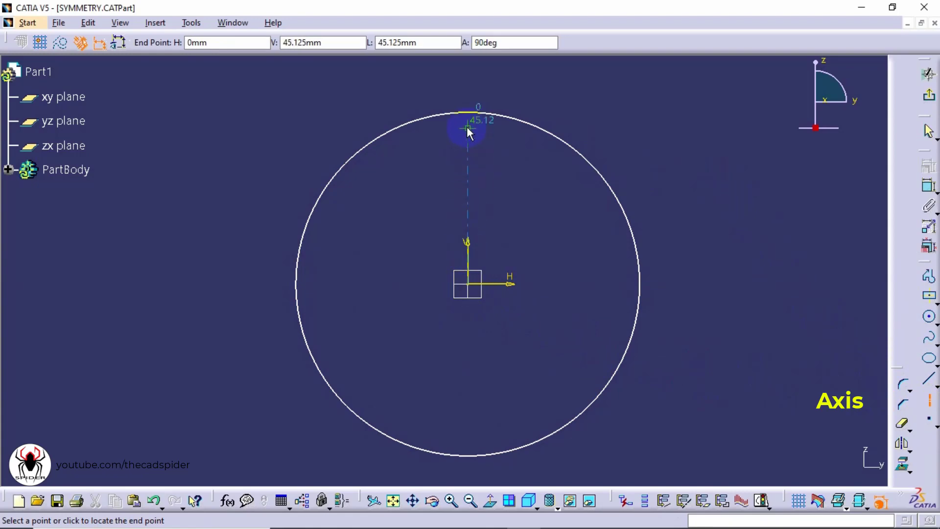
click(473, 109)
click(582, 110)
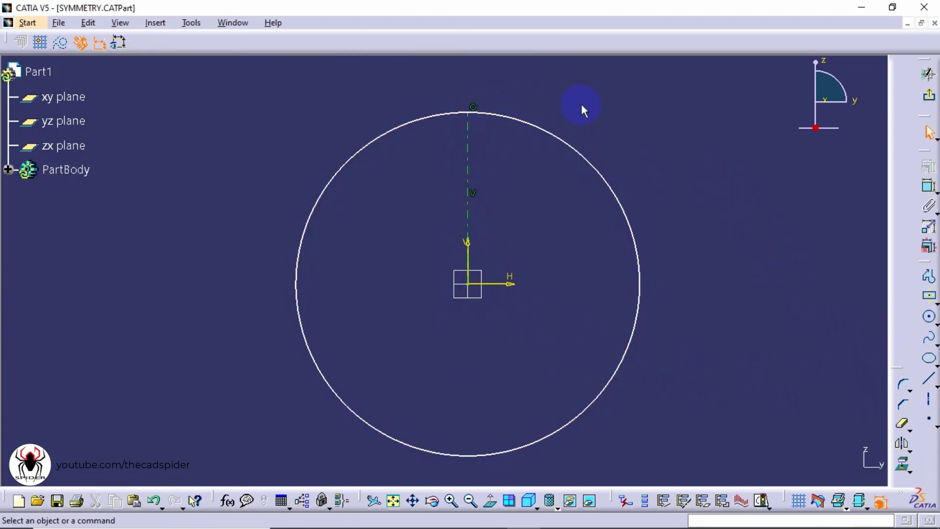
Step: Dimension the circle's diameter and set it to 100 mm
click(928, 186)
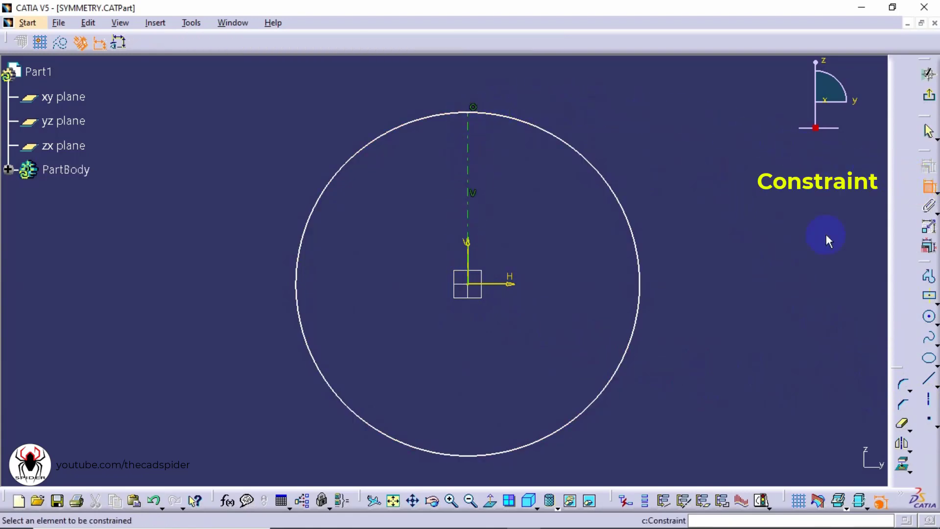
click(634, 335)
click(619, 418)
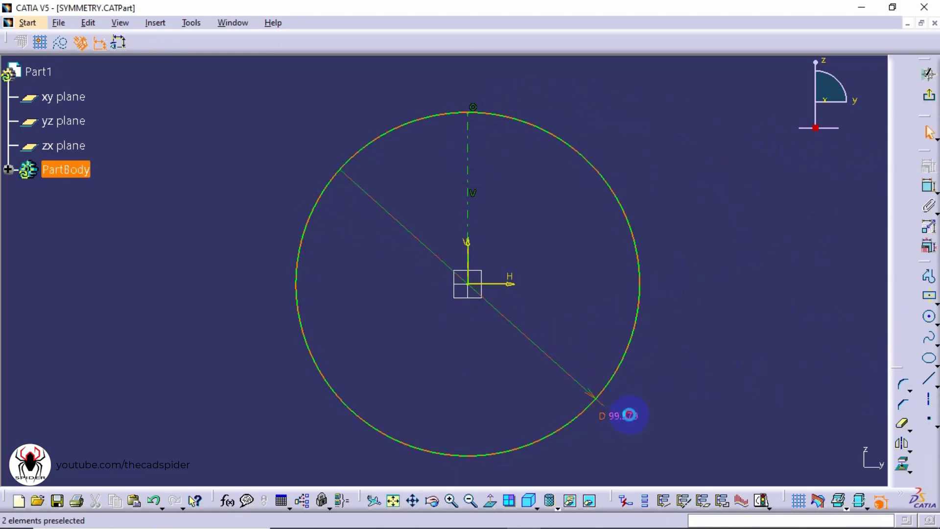
double_click(617, 415)
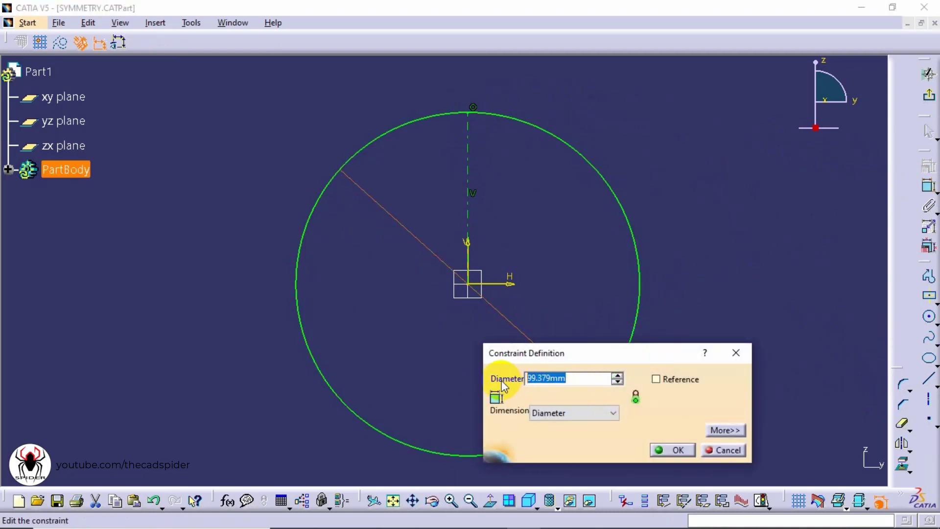
text(100)
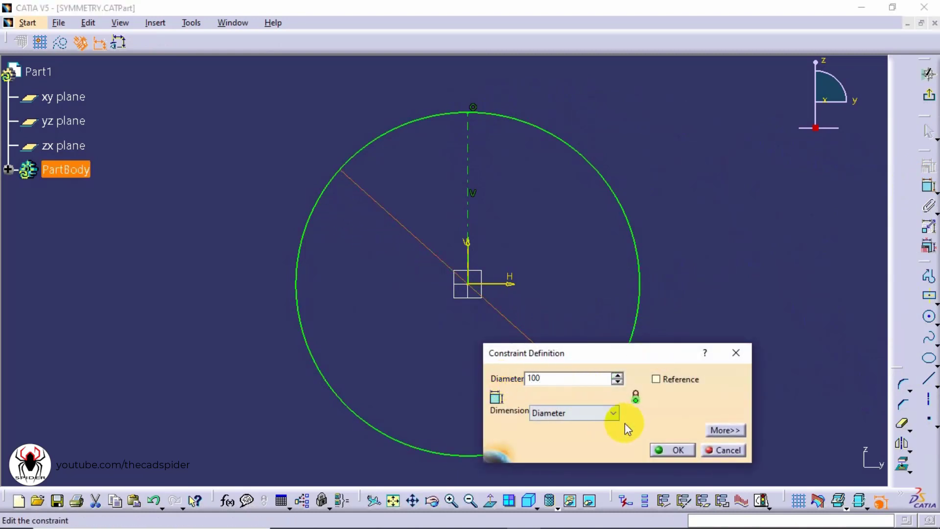
click(672, 450)
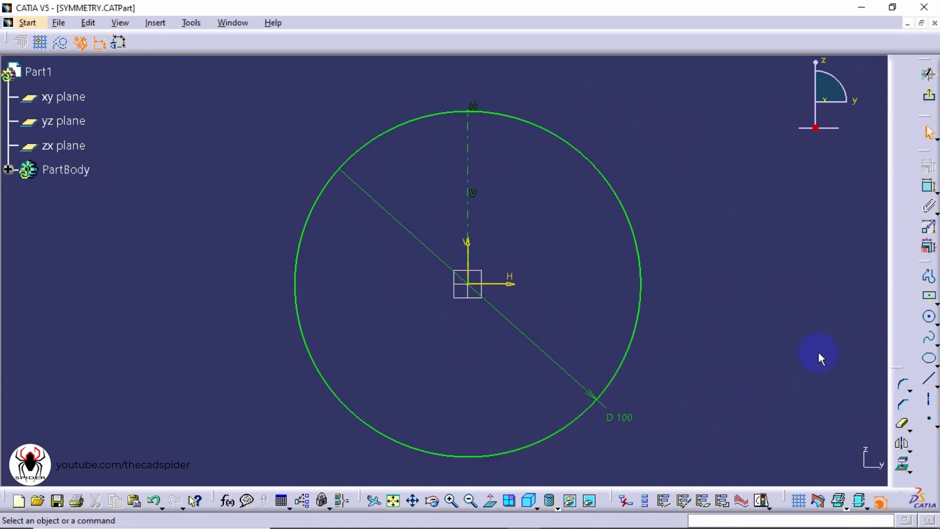
Step: Sketch an open U-shaped profile about 13 mm deep across the axis at the circle's top, with both ends on the circle
click(928, 279)
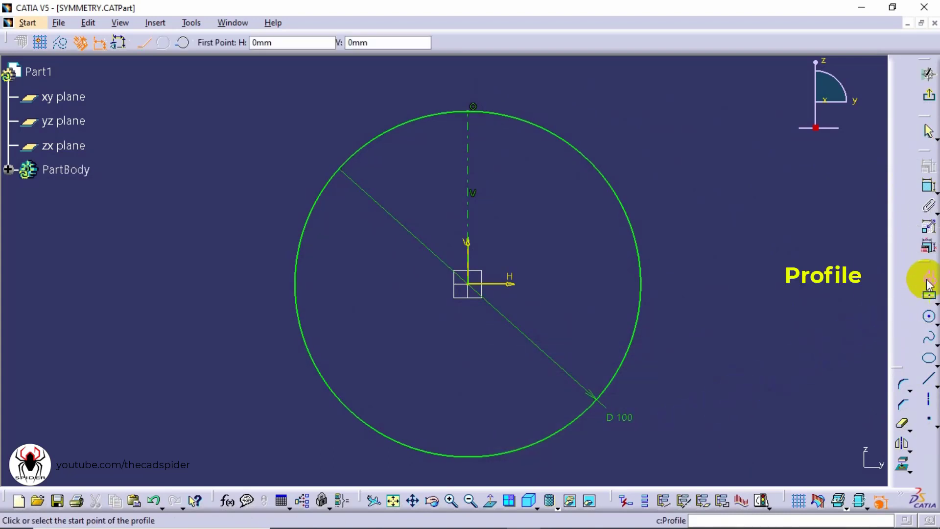
click(431, 115)
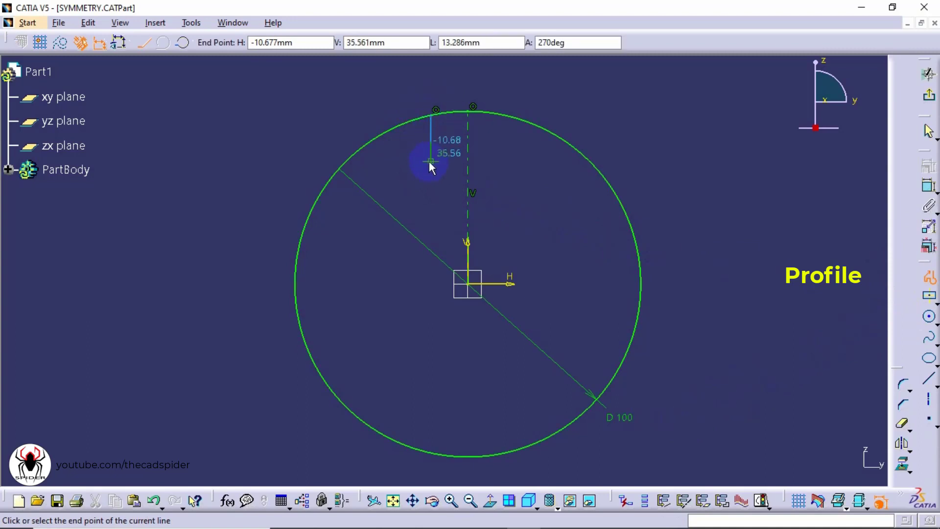
click(430, 160)
click(518, 160)
click(517, 117)
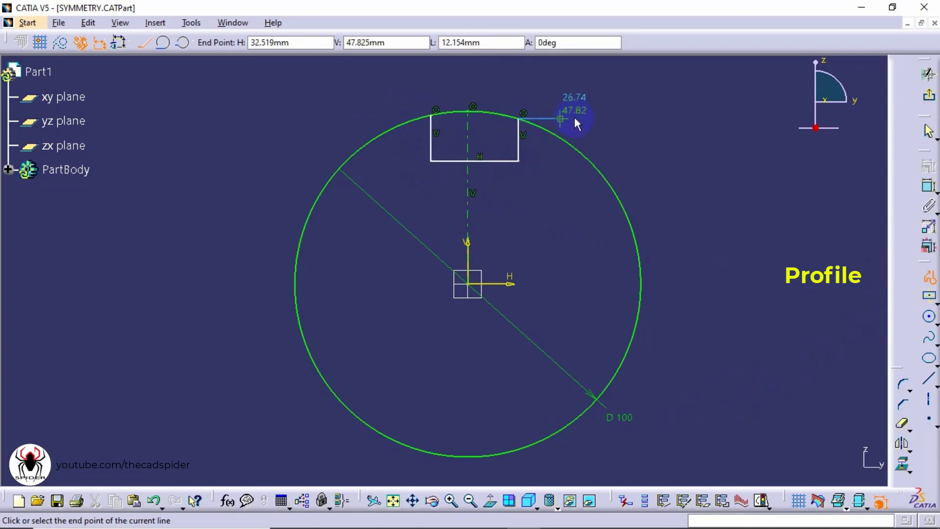
key(Escape)
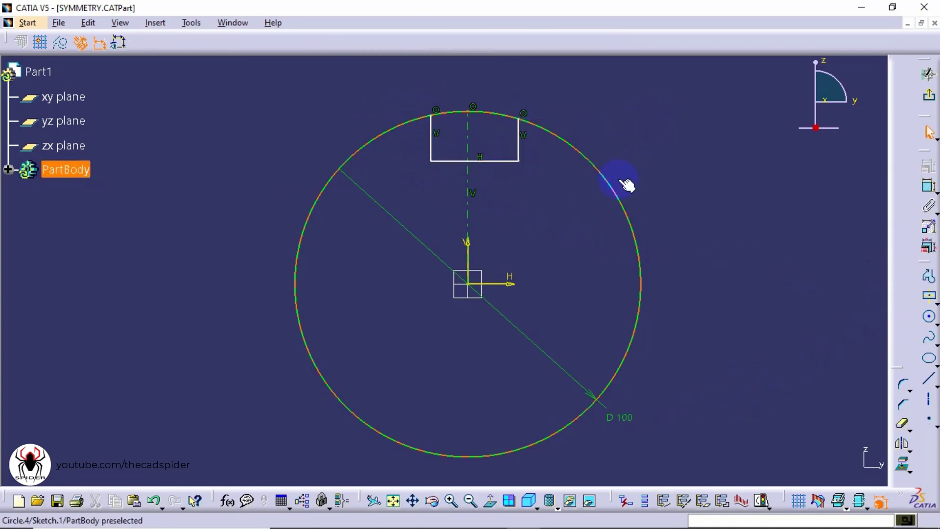
Step: Deepen the U-shaped slot profile by moving its horizontal bottom line further into the circle
drag(518, 151, 481, 175)
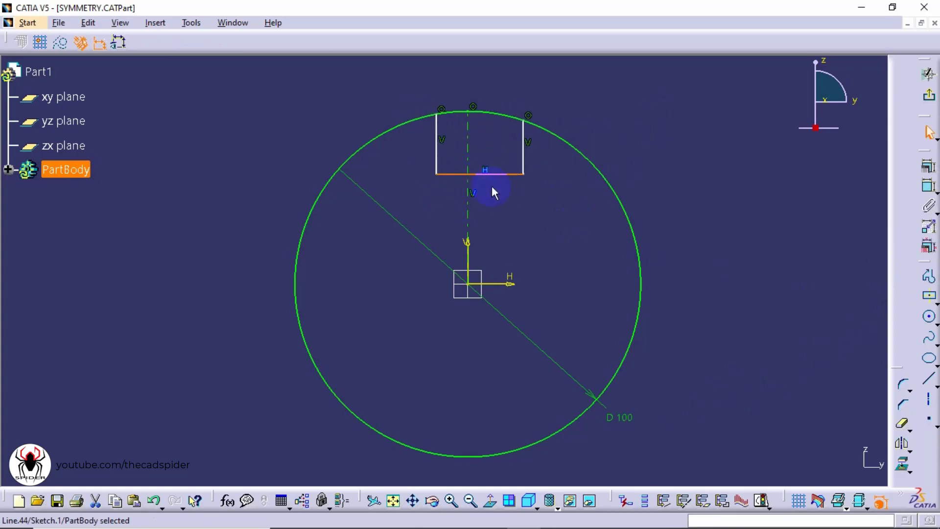
click(504, 196)
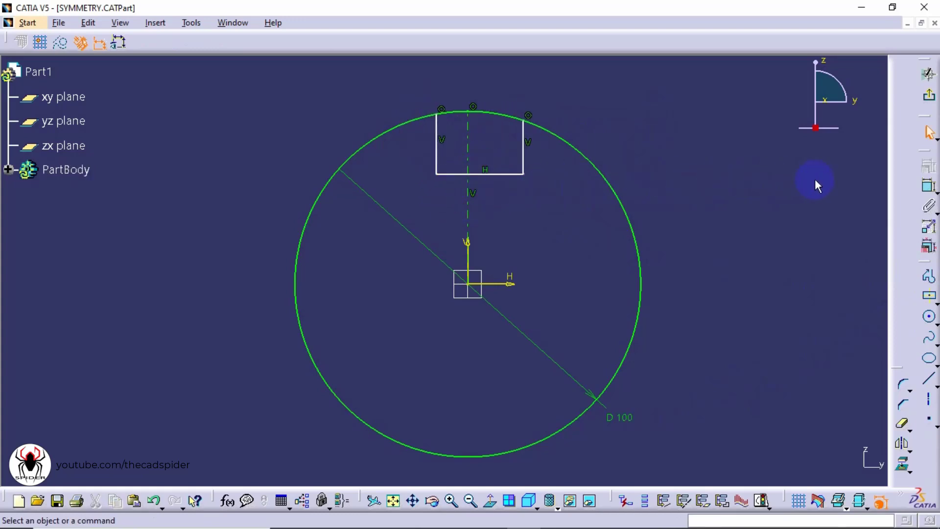
Step: Constrain the slot's two vertical sides to be symmetric about the vertical axis line, and widen the slot slightly by moving its right side outward
click(927, 186)
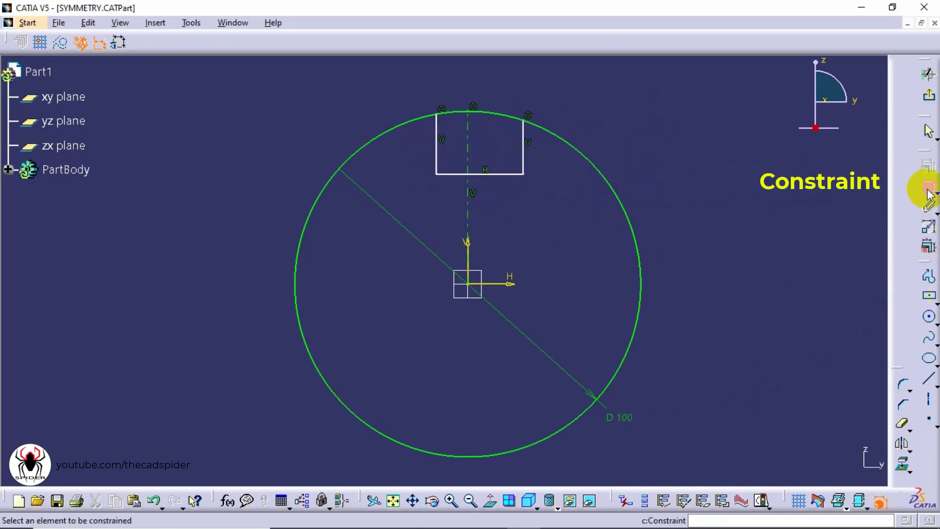
click(524, 156)
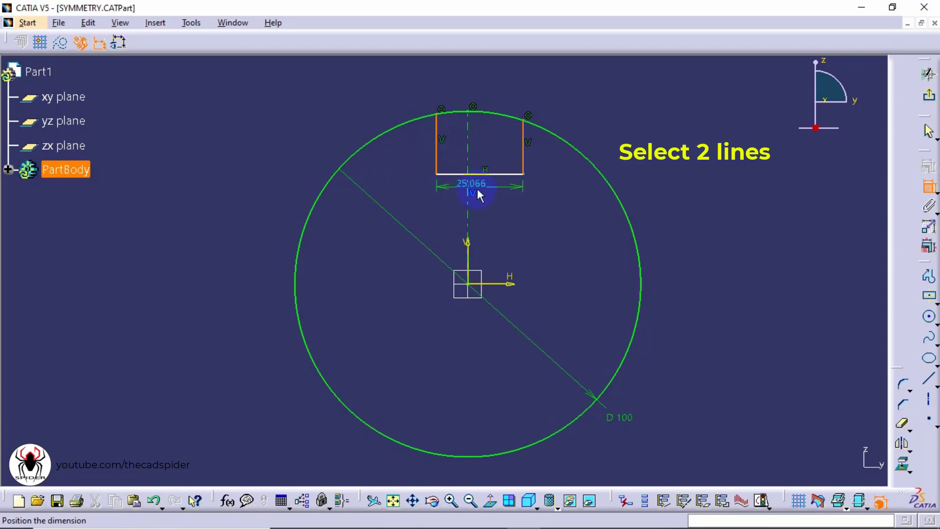
right_click(567, 191)
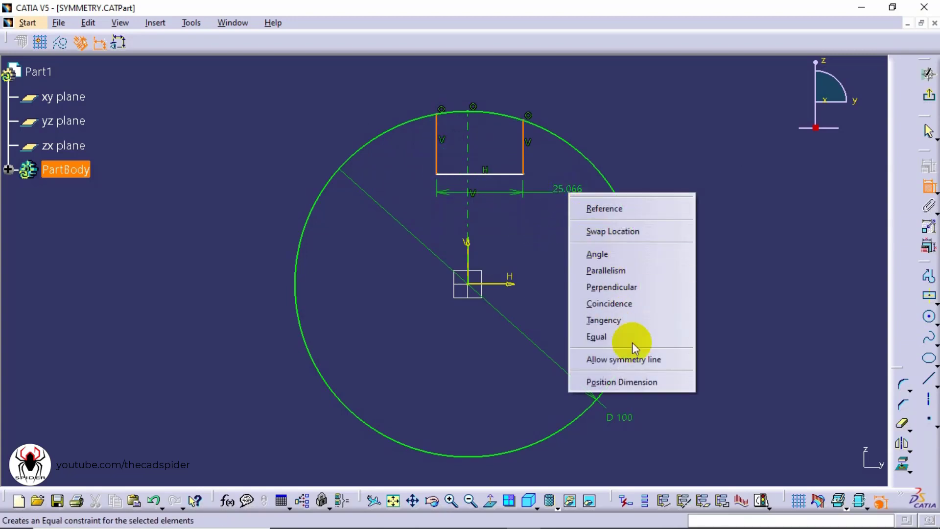
click(660, 361)
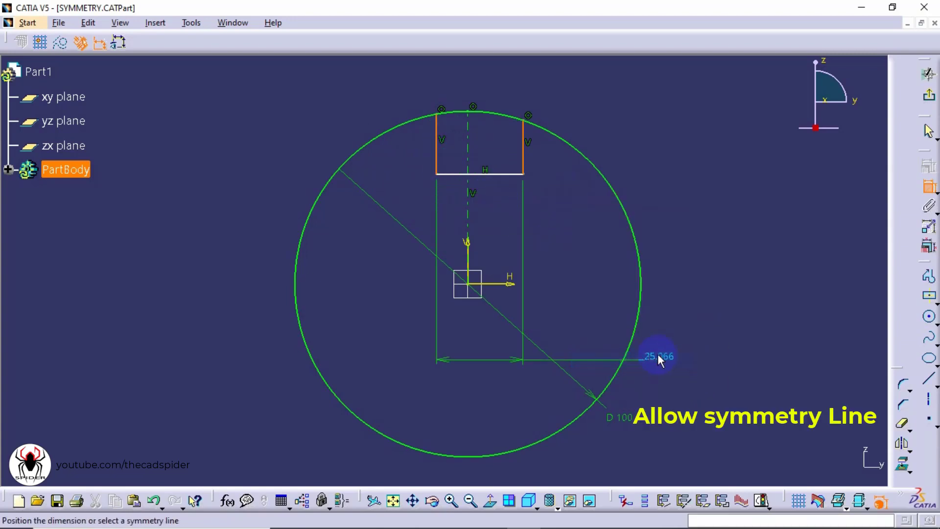
click(469, 147)
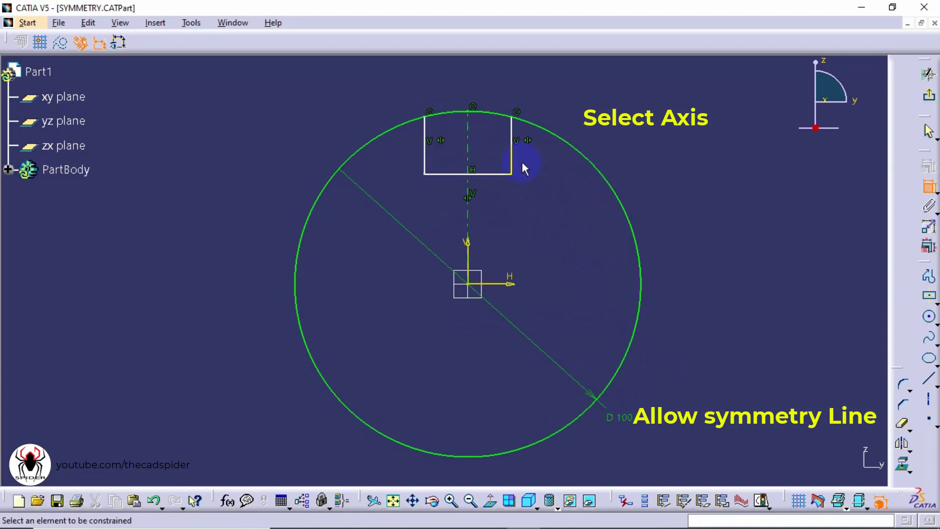
mouse_move(510, 156)
mouse_down()
mouse_move(542, 166)
mouse_move(525, 202)
mouse_move(512, 190)
mouse_move(511, 151)
mouse_move(520, 162)
mouse_up()
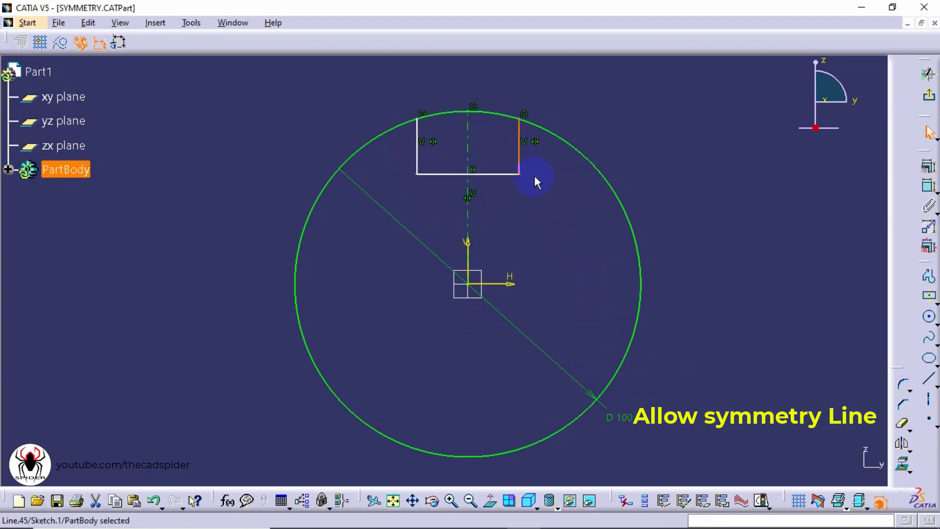
click(548, 190)
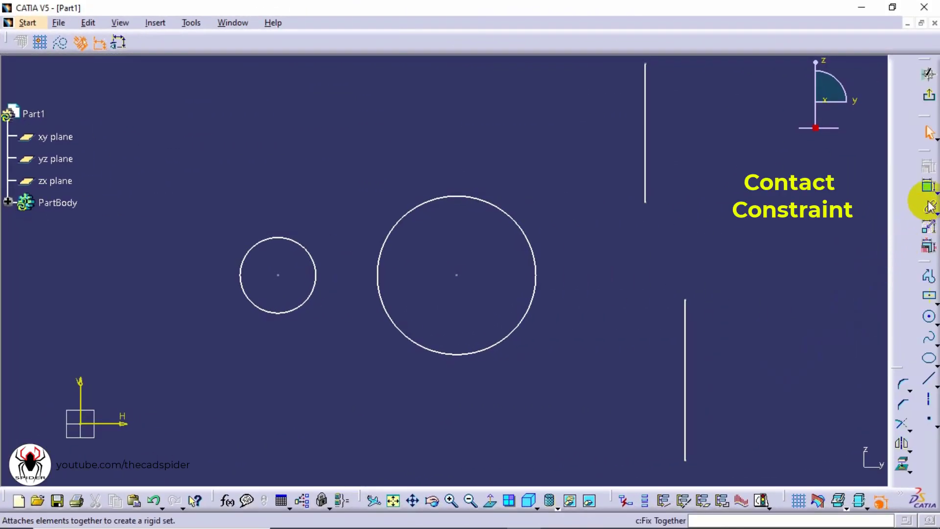
Step: Apply Contact Constraints to Part1's two vertical lines and to their facing end points, joining them end to end
click(932, 186)
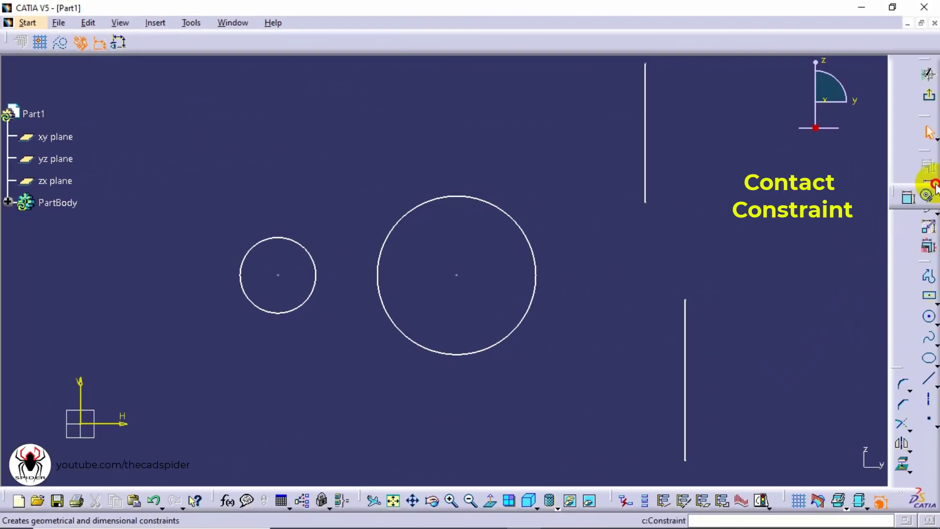
click(929, 196)
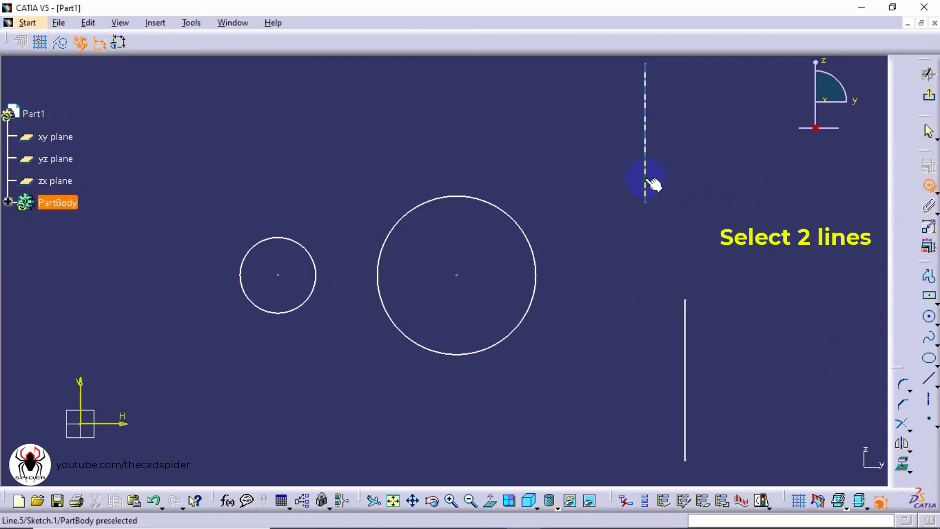
click(645, 178)
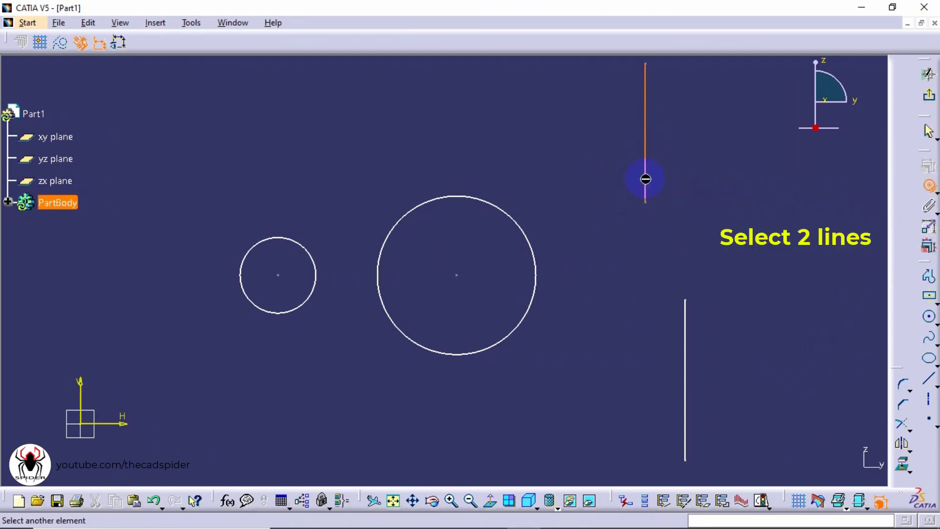
click(686, 344)
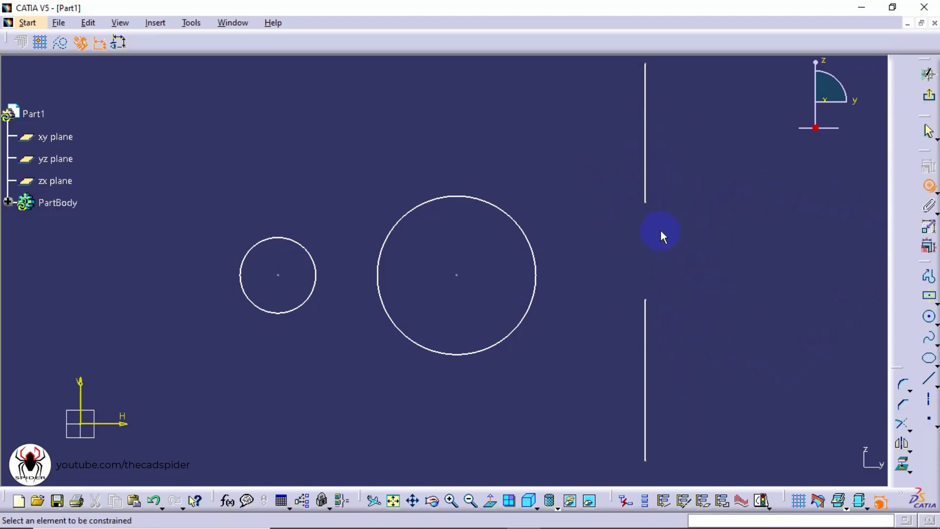
click(646, 203)
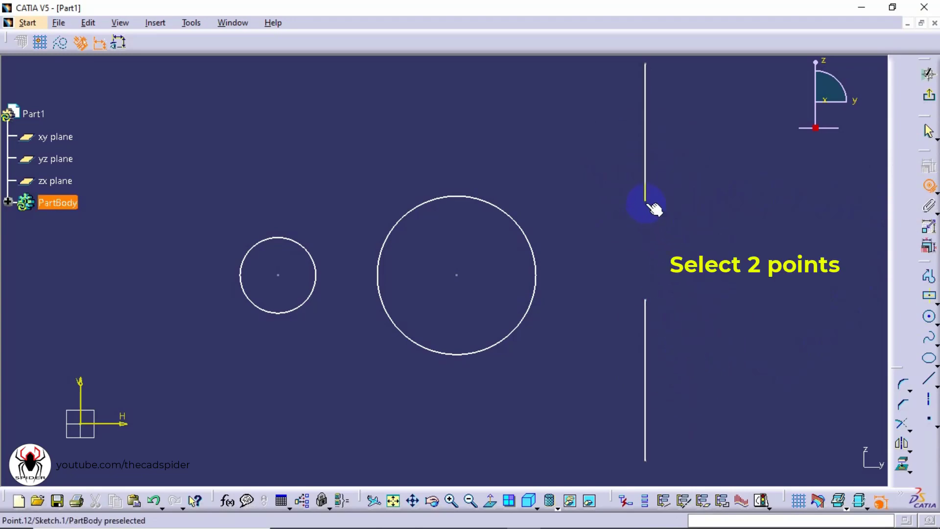
click(644, 300)
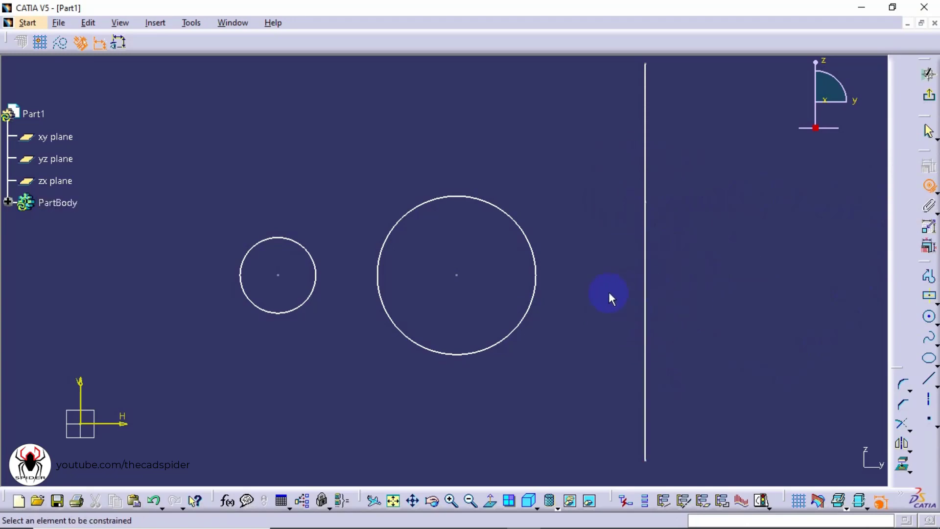
Step: Apply Contact Constraints between the large circle and the vertical line, and between the small and large circles
click(535, 278)
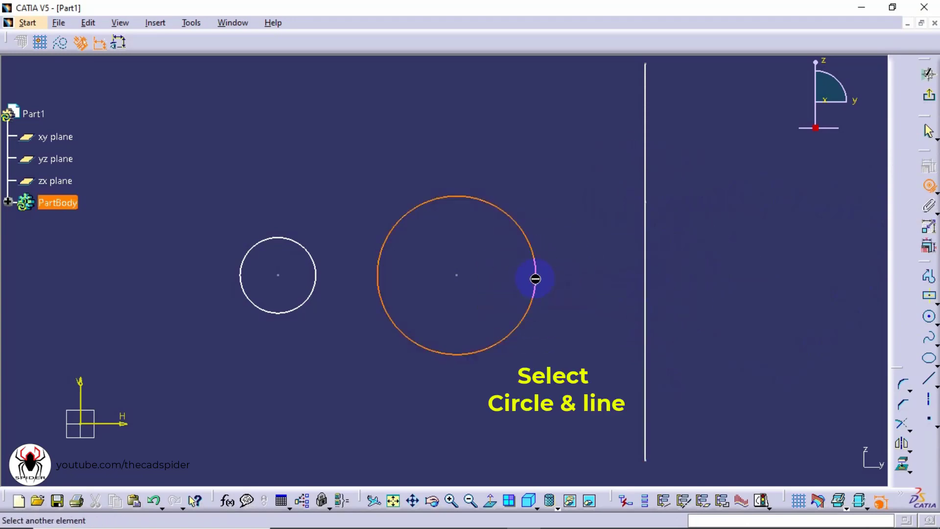
click(645, 293)
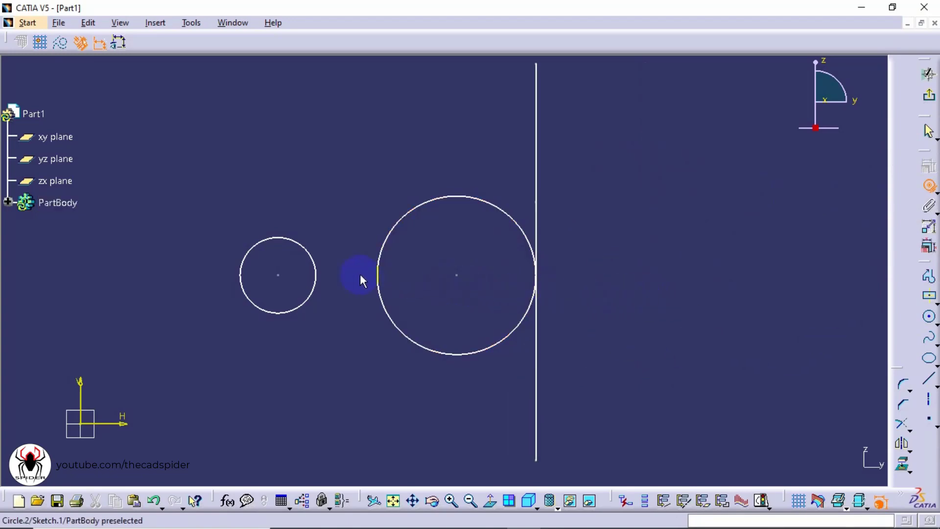
click(317, 273)
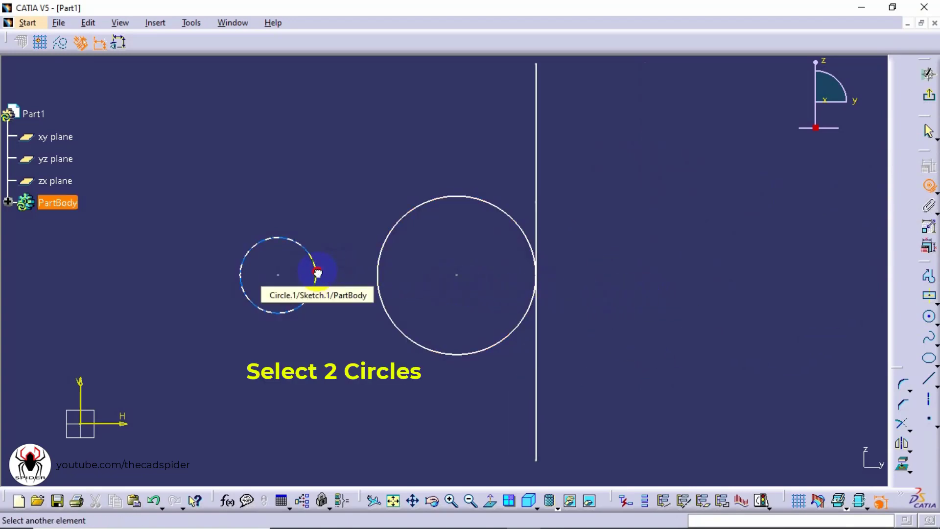
click(377, 274)
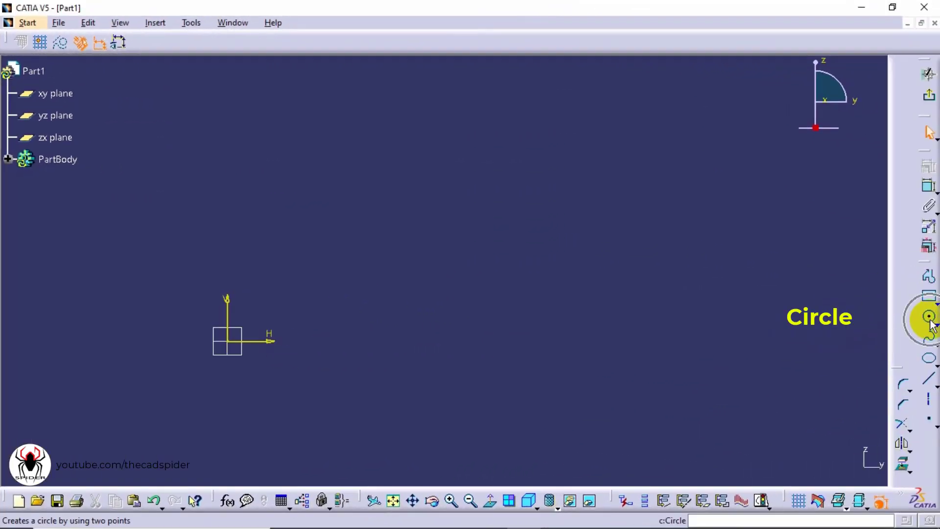
Step: Draw three separate circles in a row in the empty sketch, with radii of about 28 mm, 40 mm and 28 mm
click(930, 319)
click(392, 253)
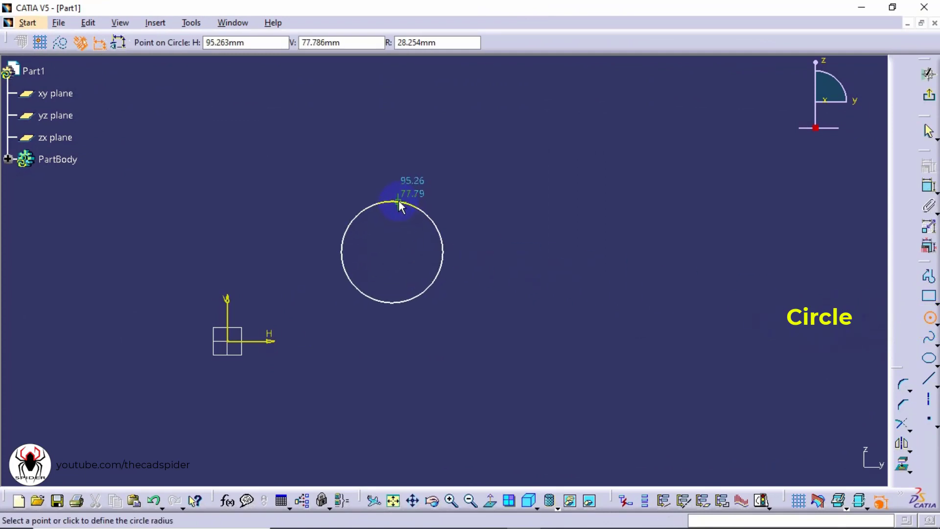
click(398, 201)
click(547, 252)
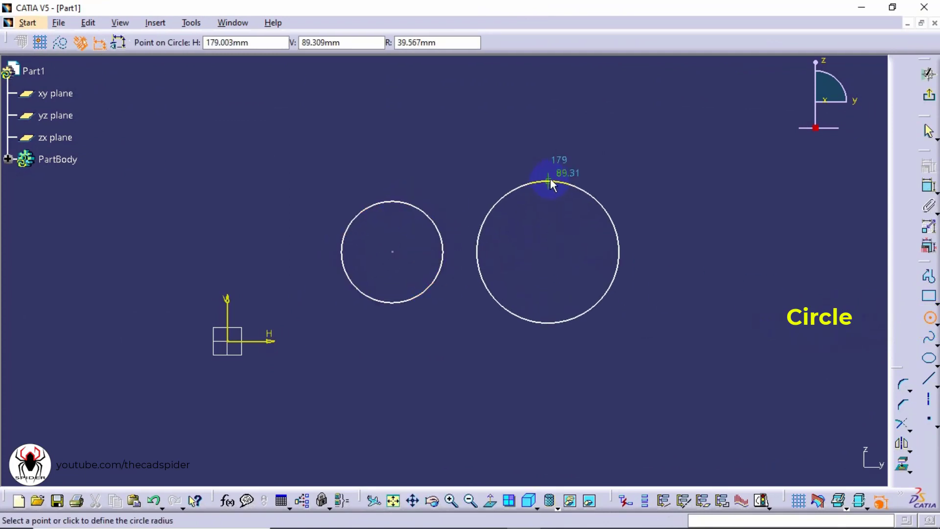
click(548, 181)
click(691, 251)
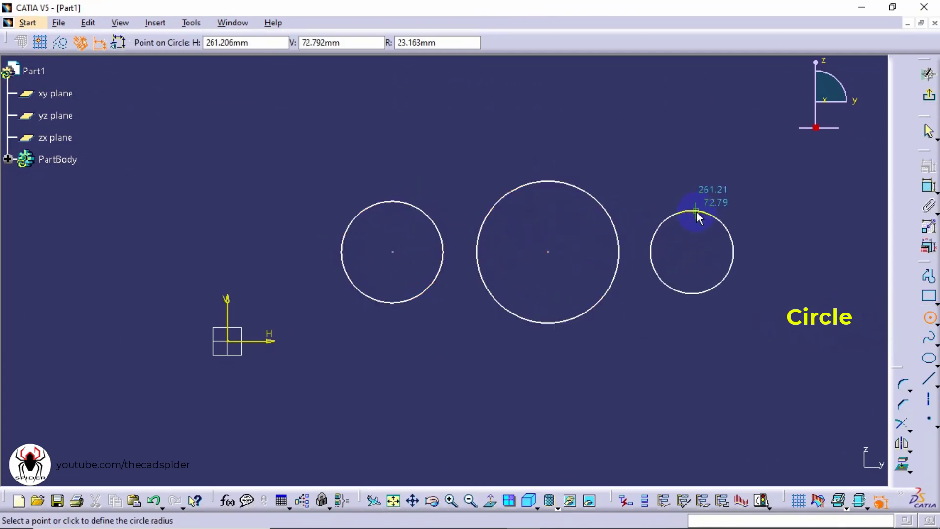
click(700, 203)
key(Escape)
middle_drag(753, 372, 636, 387)
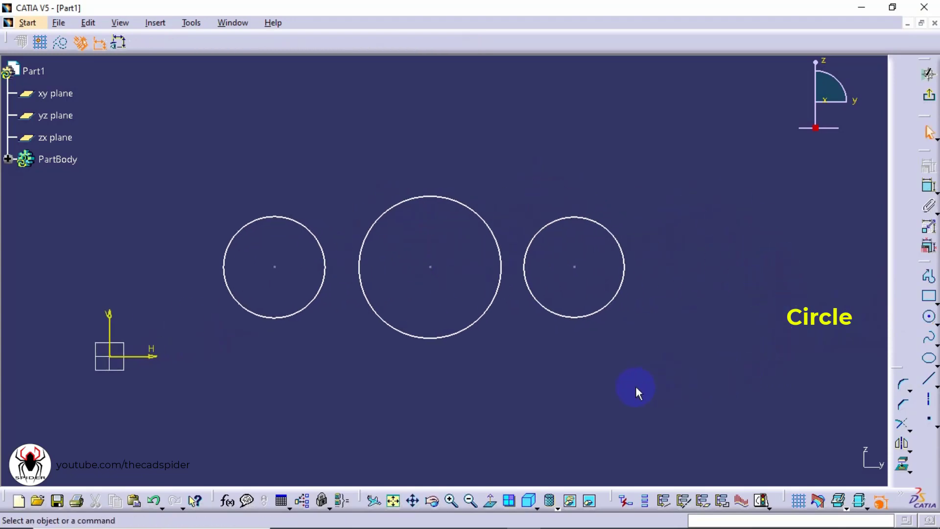
Step: Fix the left and middle circles and their centre points together, and move the group slightly down and left
click(923, 226)
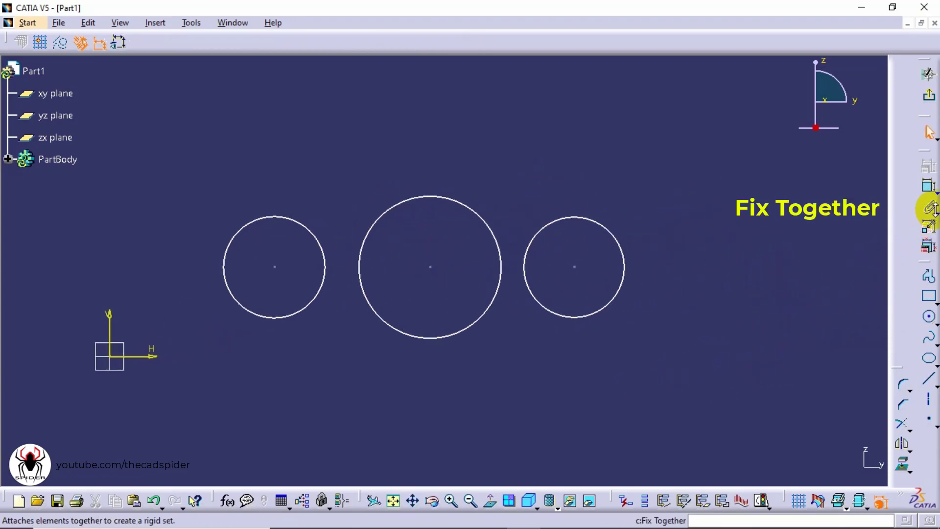
click(910, 226)
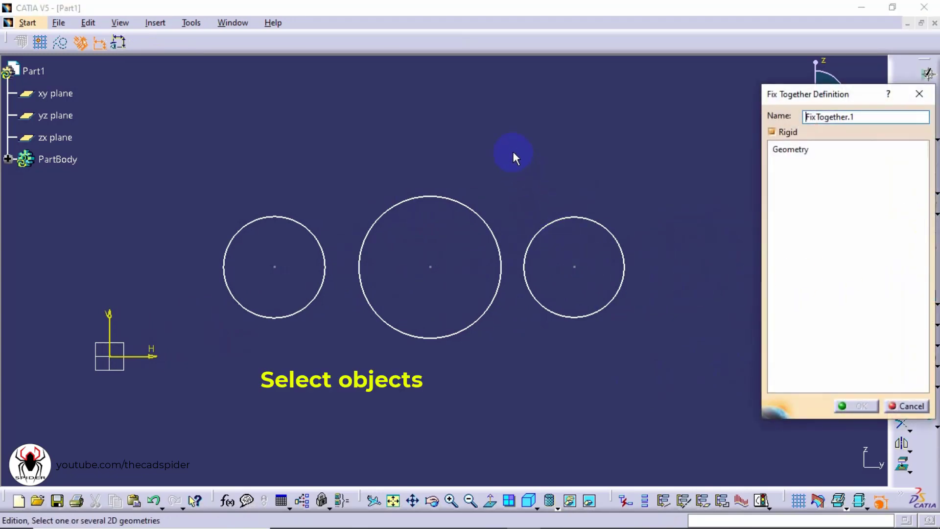
drag(513, 154, 170, 382)
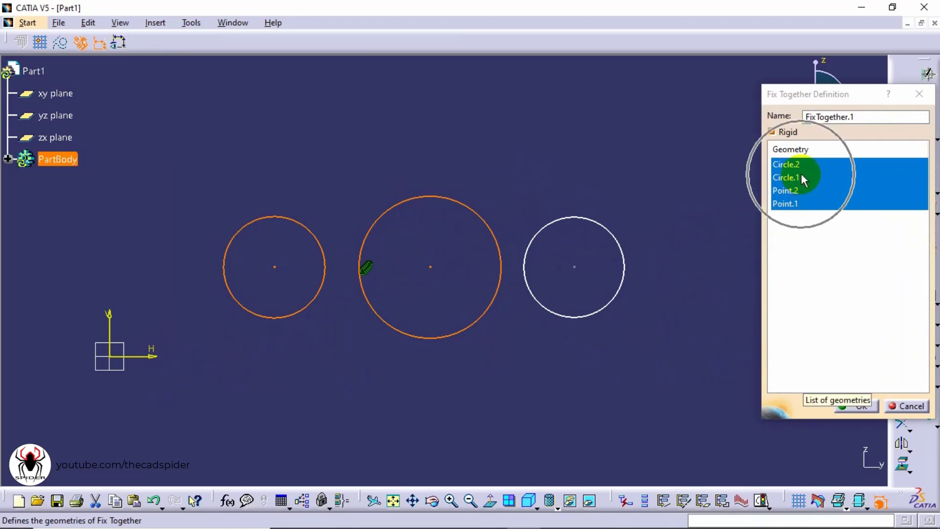
click(846, 405)
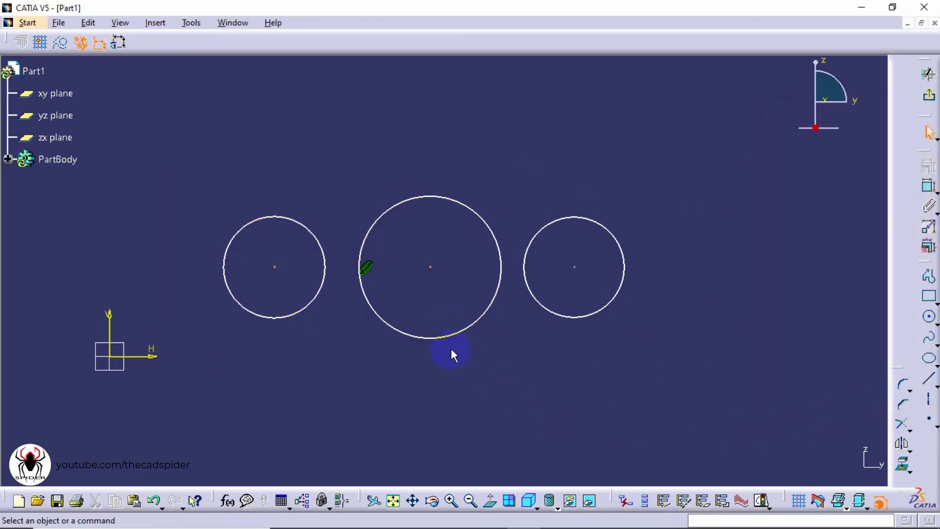
mouse_move(458, 337)
mouse_down()
mouse_move(353, 392)
mouse_move(465, 306)
mouse_move(448, 342)
mouse_up()
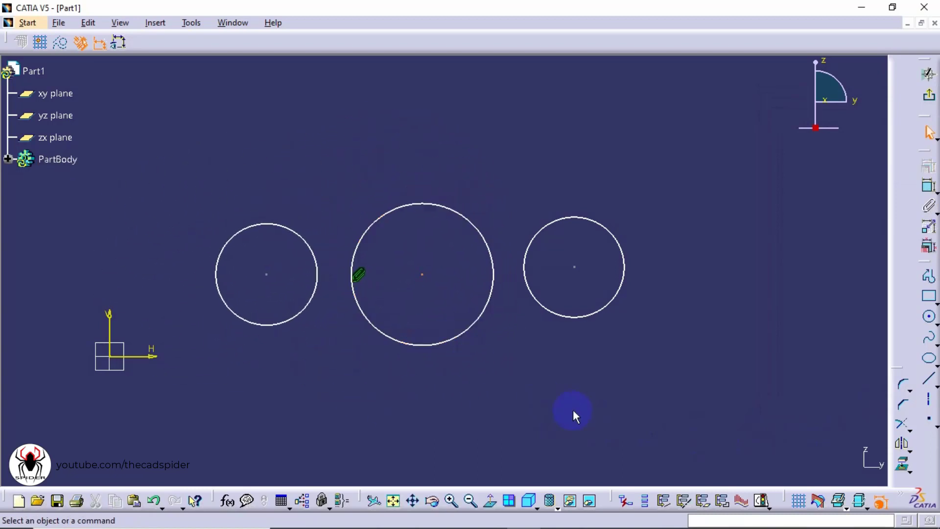
Step: Add the right circle and its centre point to the Fix Together group, and move the whole group up and right
double_click(368, 277)
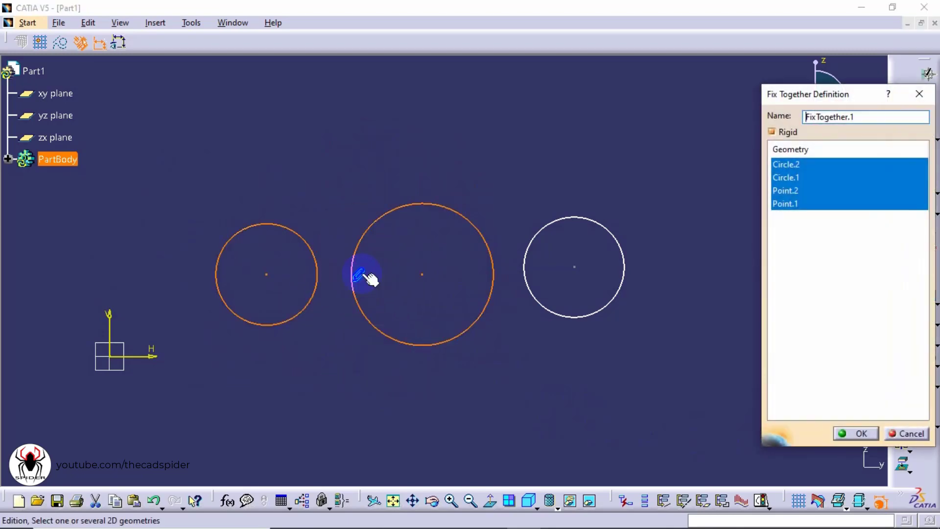
drag(659, 168, 518, 354)
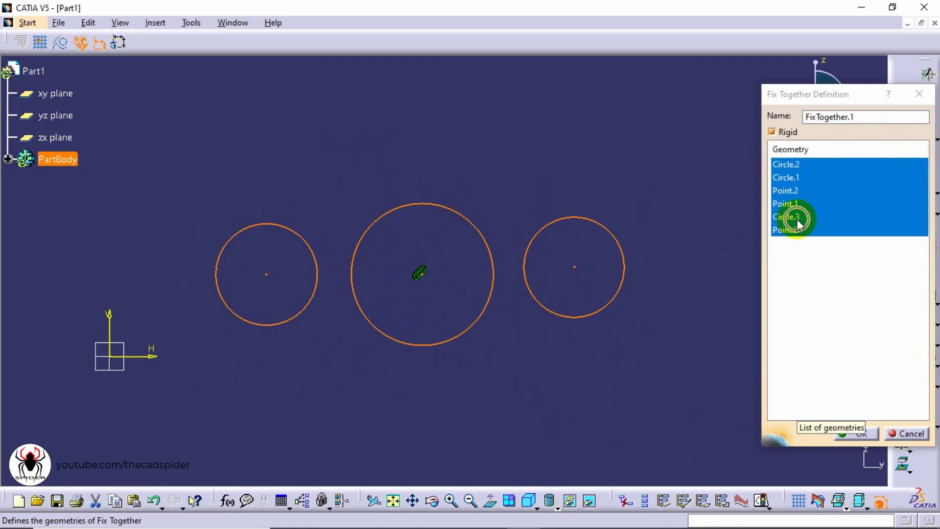
click(856, 433)
drag(443, 344, 472, 304)
click(530, 365)
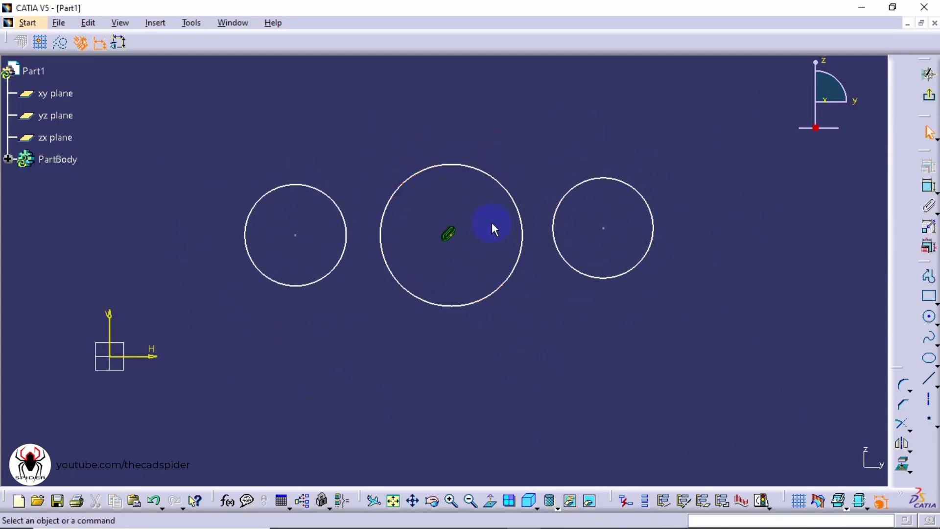
Step: Remove the right circle and its centre point (Circle.3 and Point.3) from the Fix Together group
double_click(461, 234)
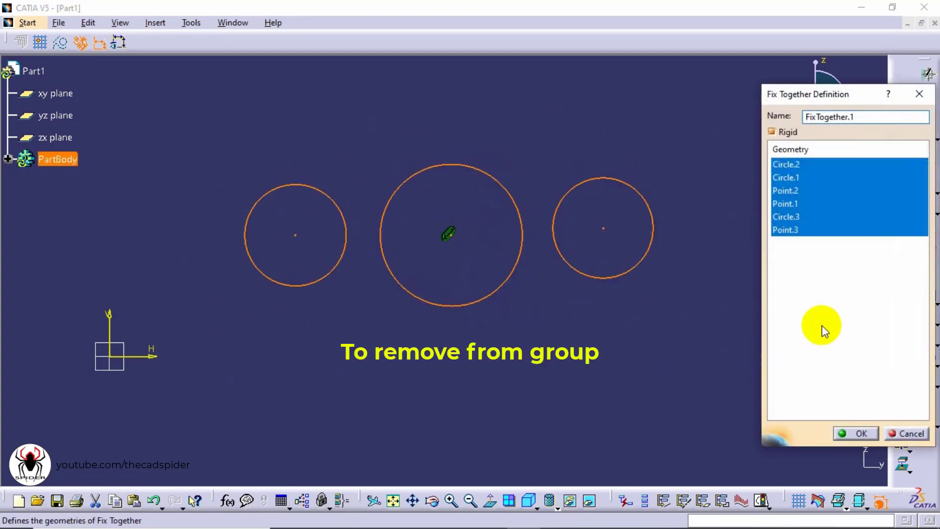
click(801, 218)
ctrl+click(801, 230)
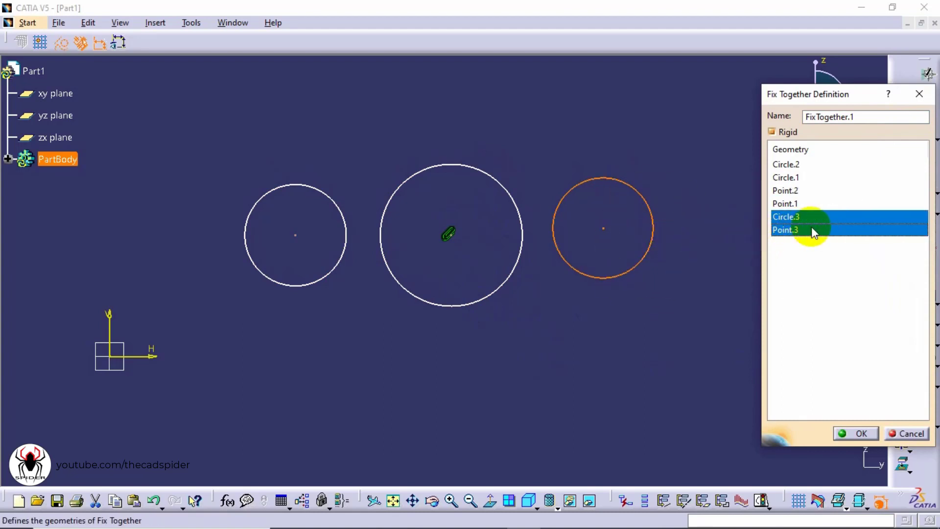
right_click(811, 227)
click(841, 269)
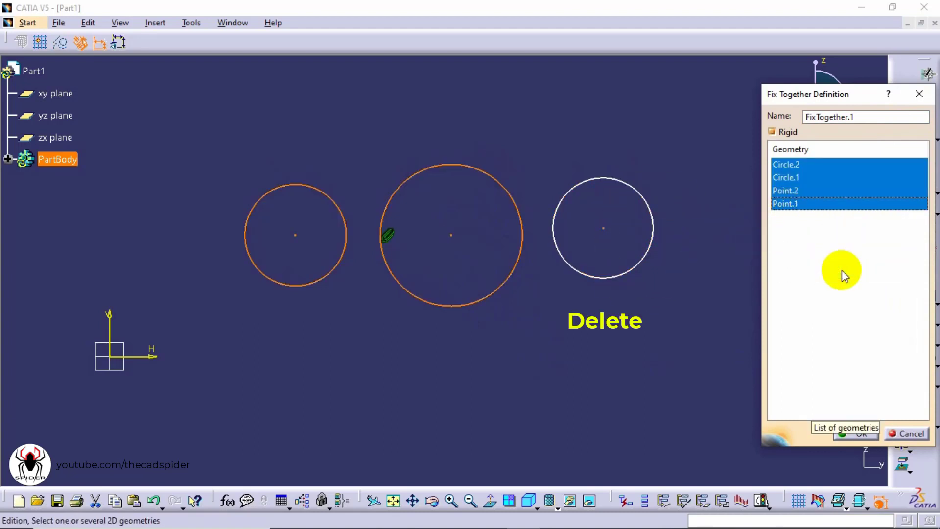
click(856, 433)
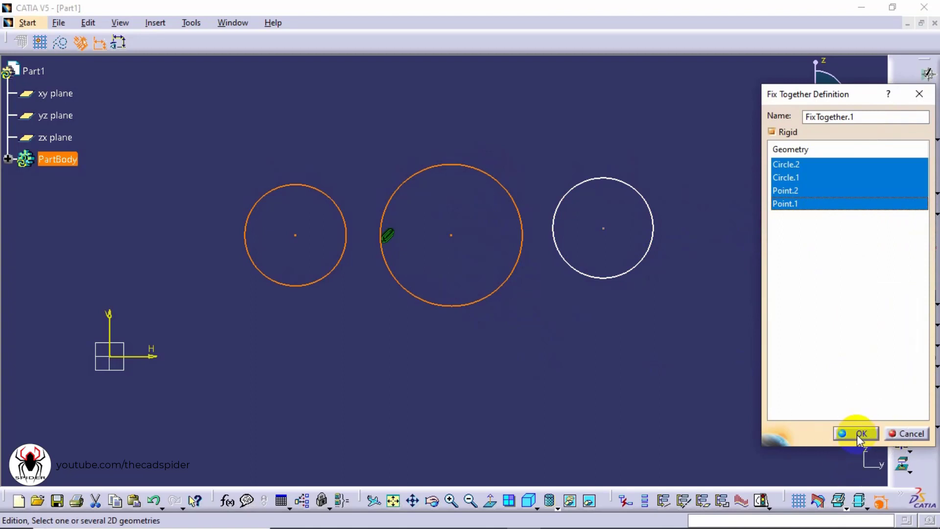
Step: Move the Fix Together group of the left and middle circles slightly to the left, away from the right circle
drag(471, 305, 450, 307)
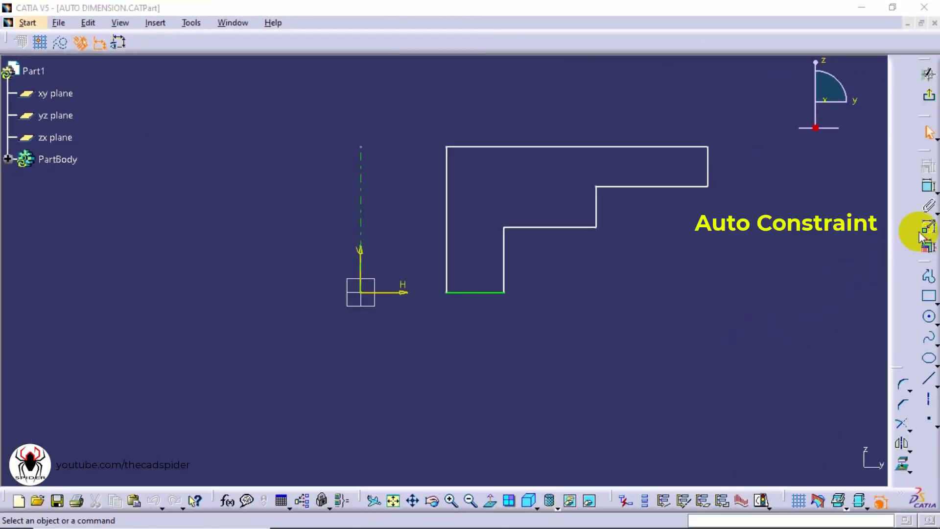
Step: Apply Auto Constraint to the eight lines of the stepped profile in Chained mode, with the vertical axis as reference element
click(935, 233)
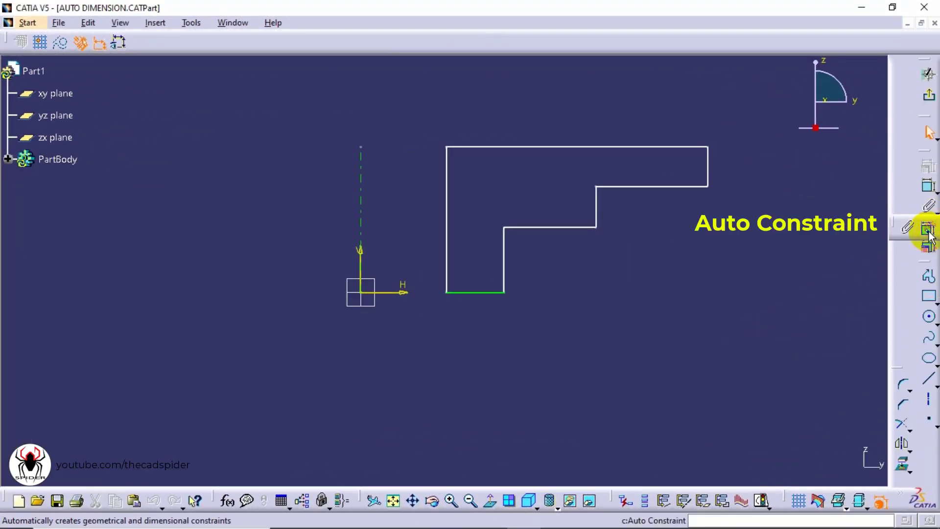
click(928, 231)
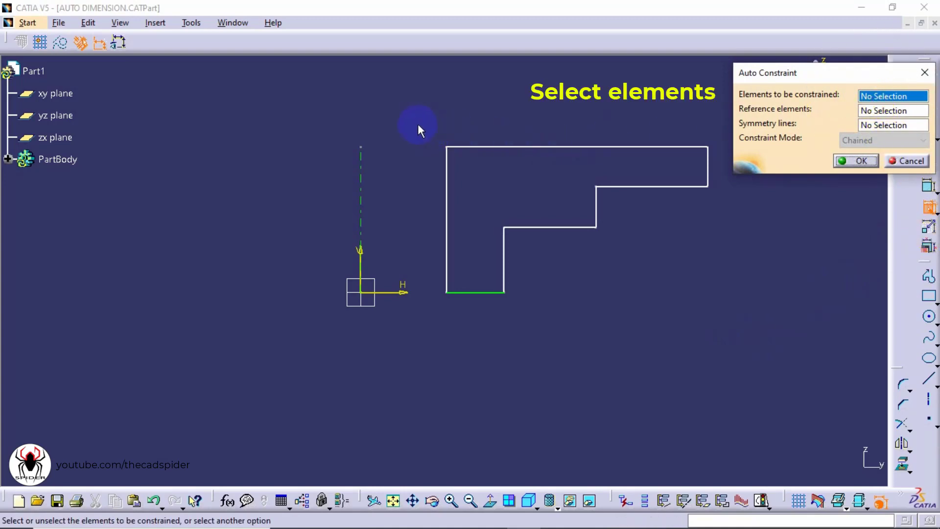
mouse_move(419, 129)
mouse_down()
mouse_move(635, 314)
mouse_move(738, 330)
mouse_up()
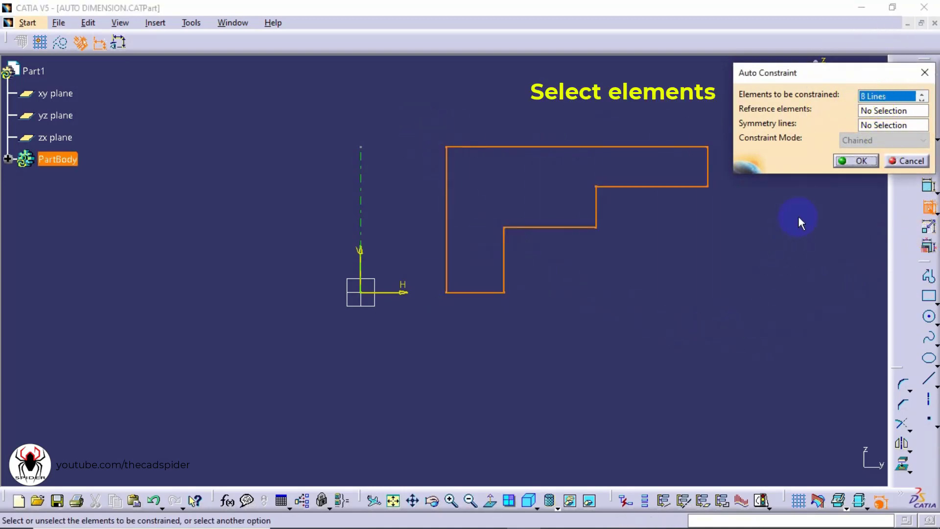
click(873, 111)
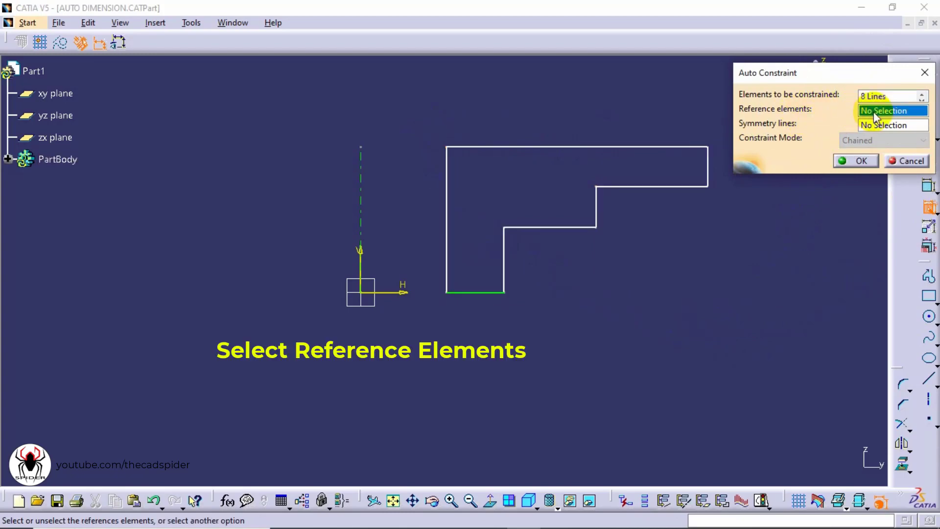
click(361, 199)
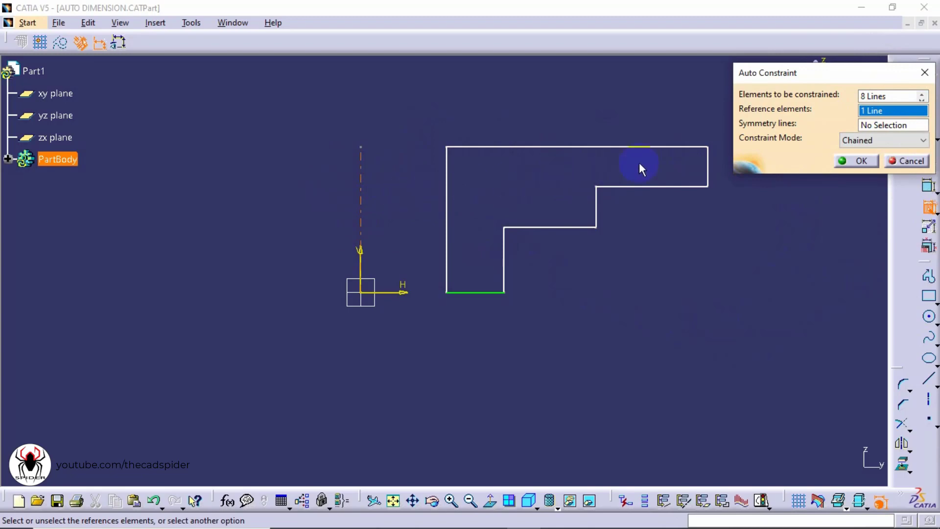
click(858, 143)
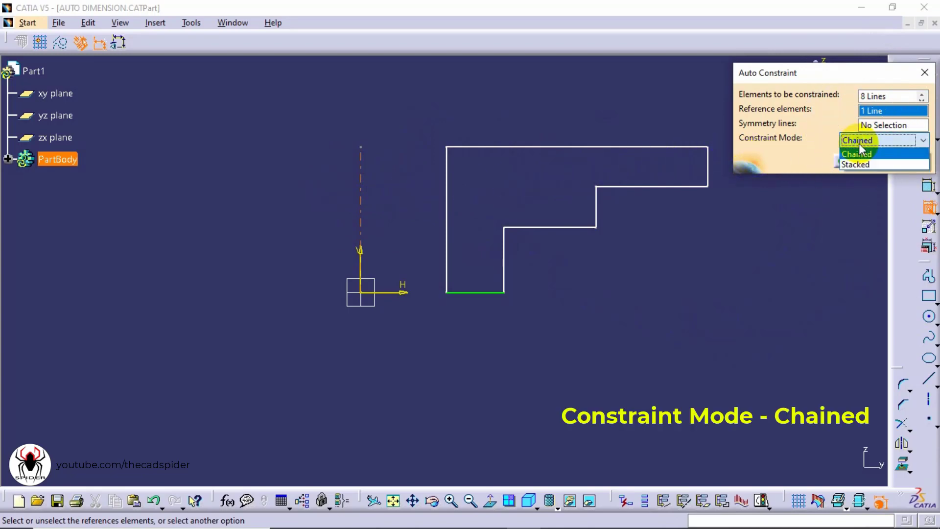
click(862, 150)
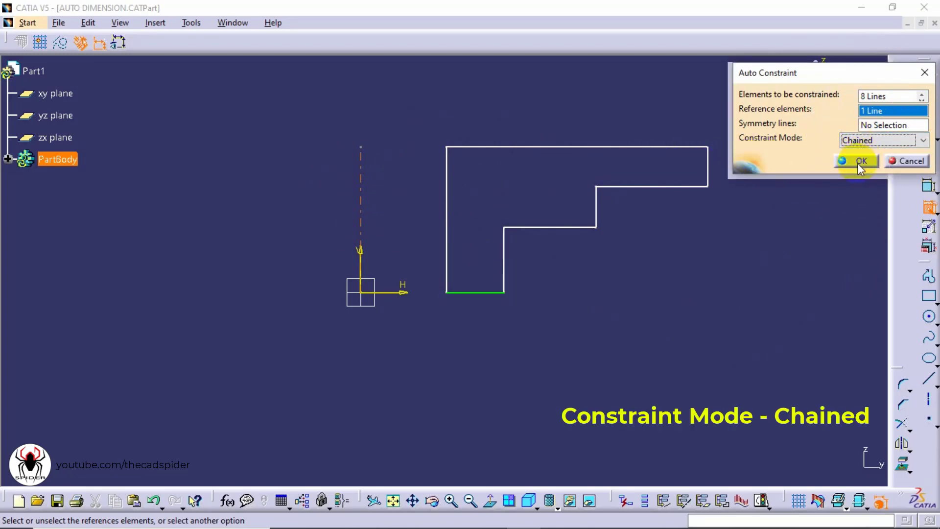
click(856, 162)
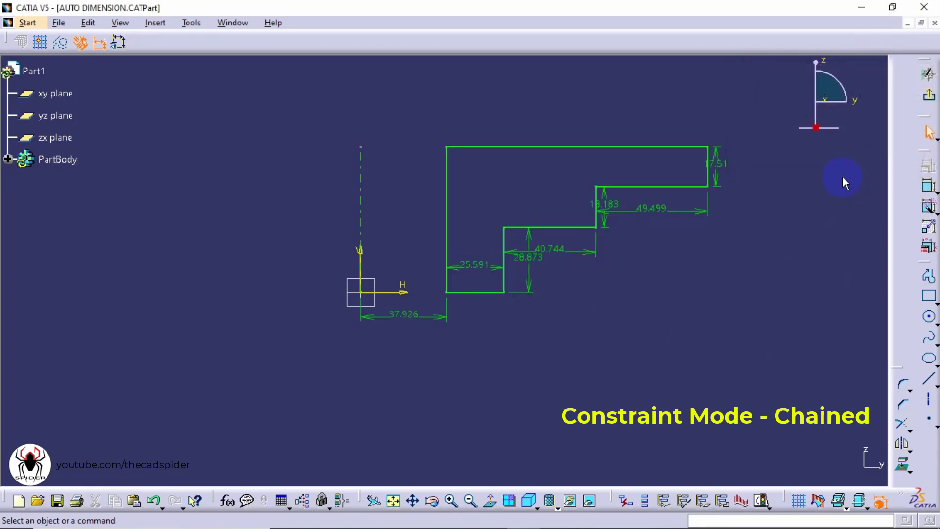
Step: Line up the chained horizontal dimensions in one row below the profile, and undo the automatic constraints
drag(499, 276, 497, 313)
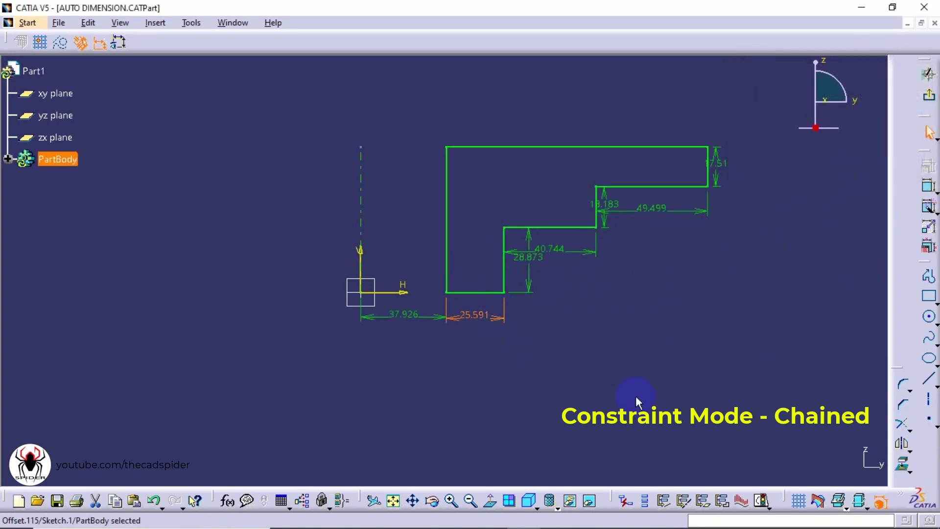
mouse_move(635, 395)
ctrl+middle_down()
mouse_move(631, 337)
mouse_move(533, 349)
ctrl+middle_up()
drag(569, 279, 556, 376)
drag(724, 214, 704, 374)
click(505, 397)
drag(201, 366, 797, 411)
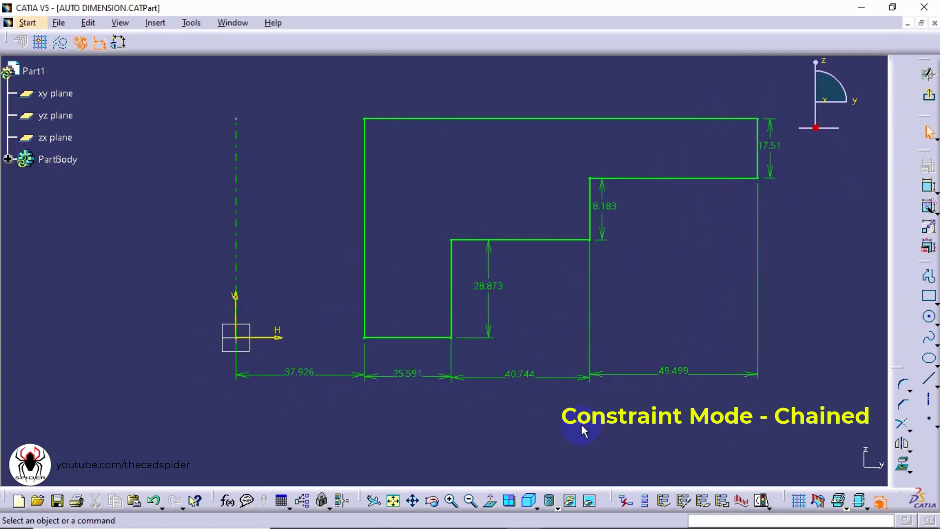
ctrl+middle_drag(572, 308, 558, 350)
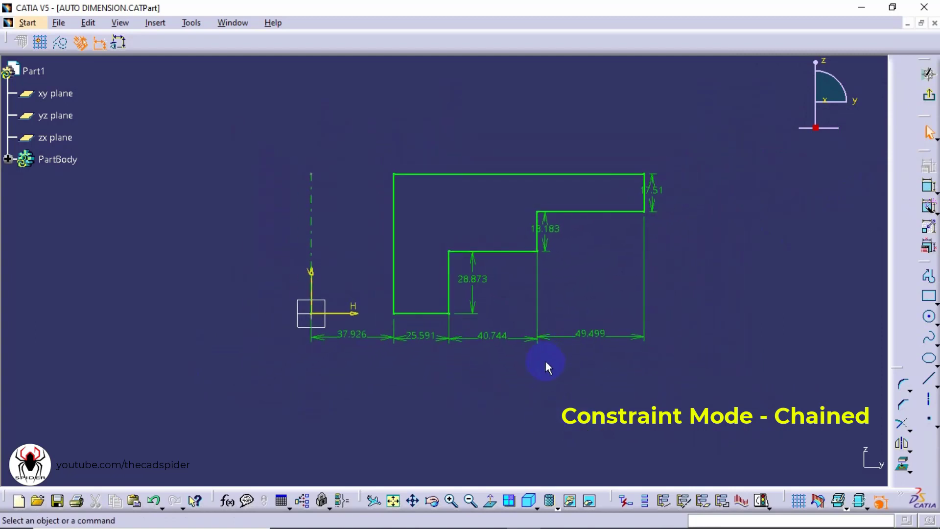
key(ctrl+z)
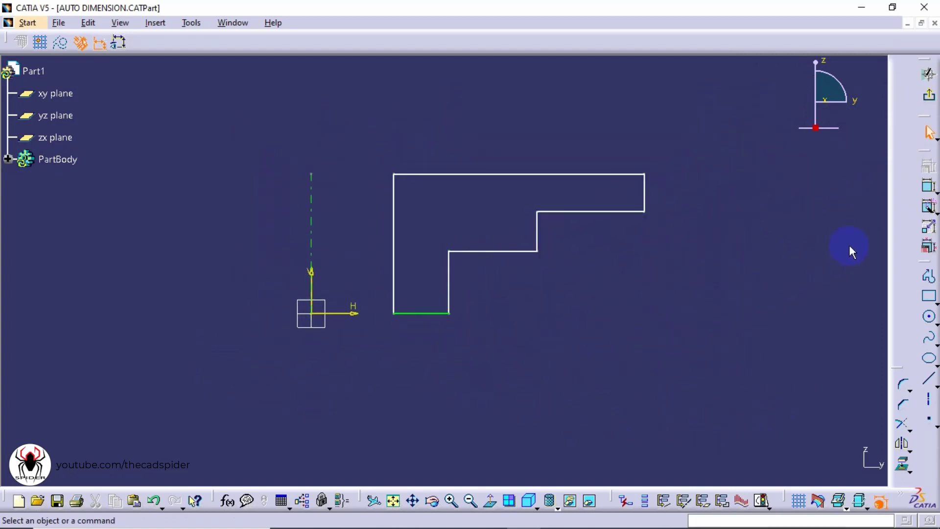
Step: Apply Auto Constraint to the profile's eight lines in Stacked mode, with the vertical axis as reference element
click(933, 214)
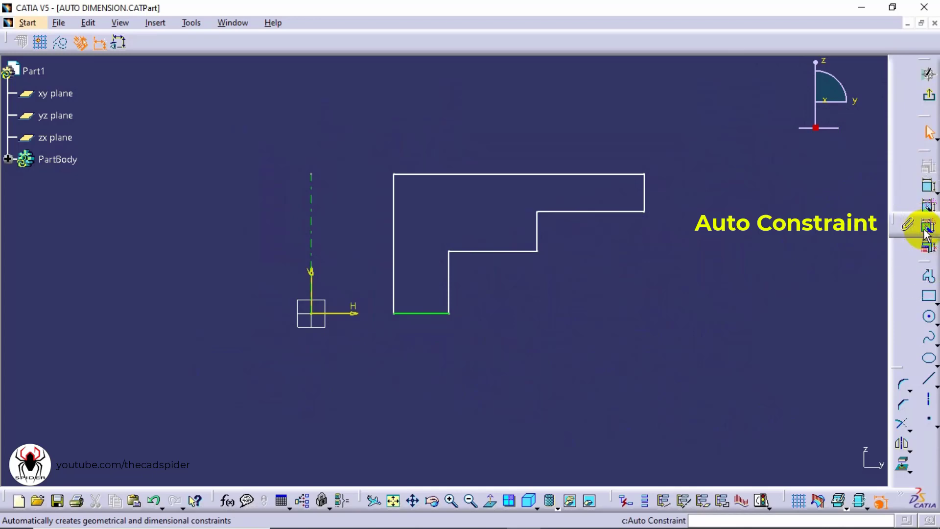
click(925, 230)
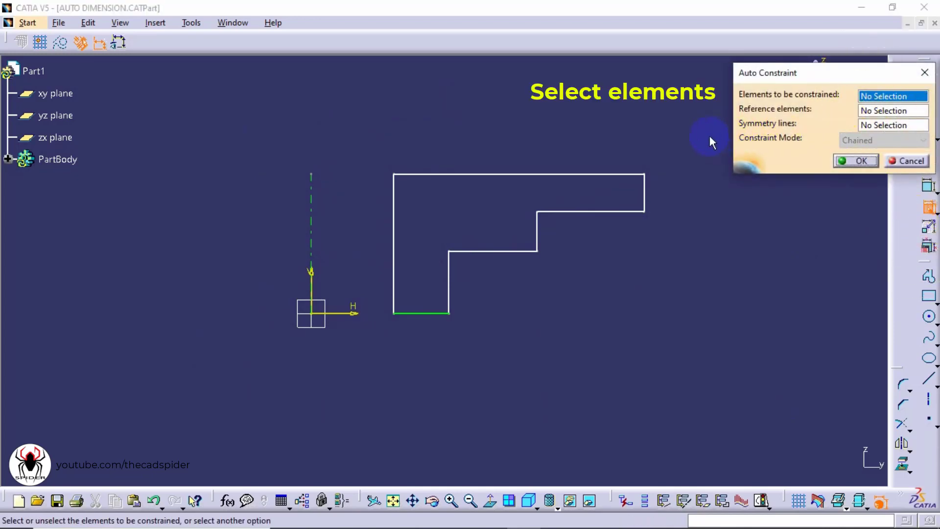
drag(688, 137, 359, 360)
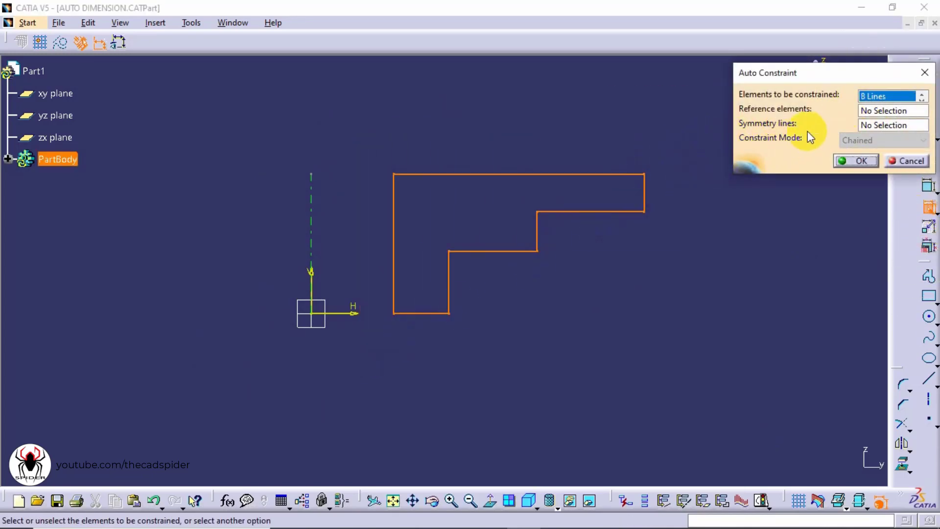
click(876, 111)
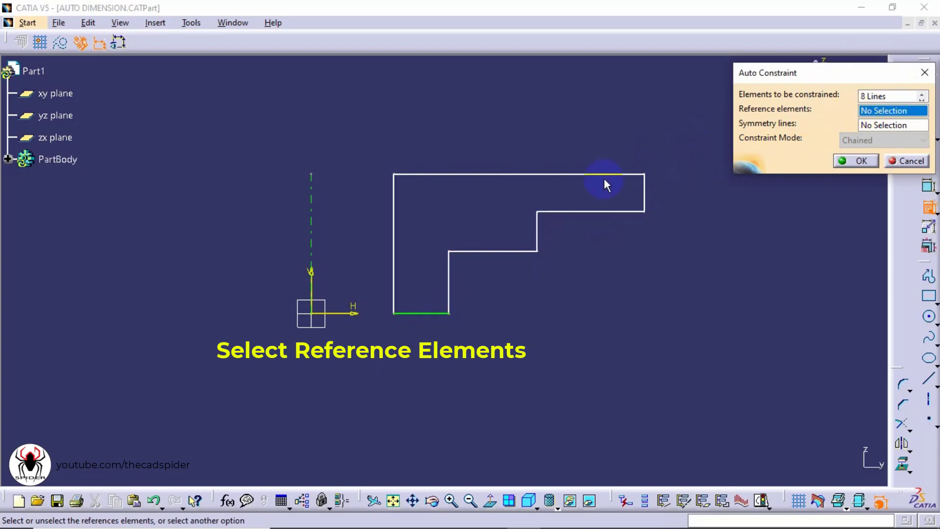
click(311, 237)
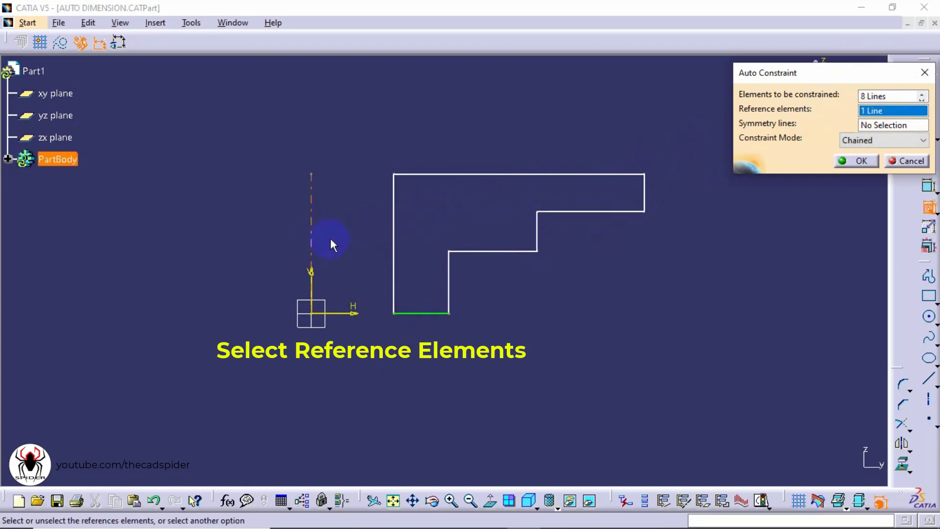
click(854, 140)
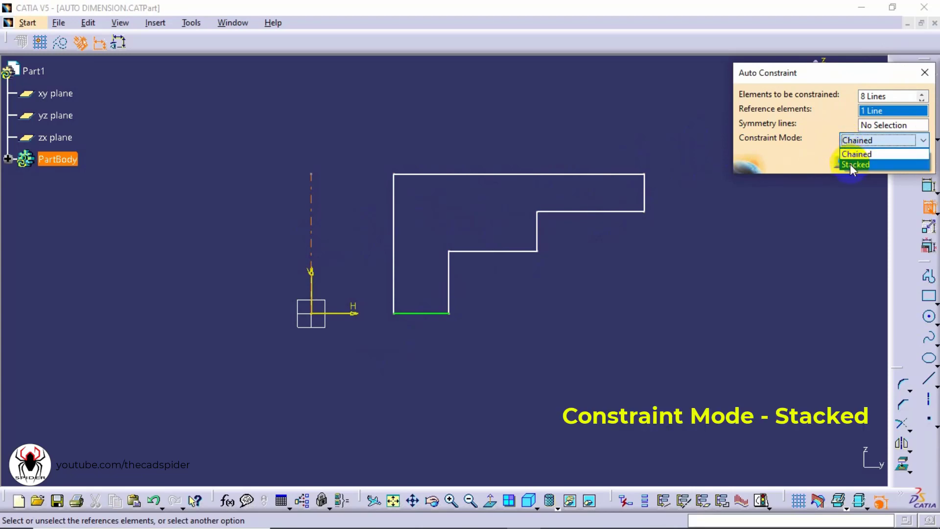
click(850, 165)
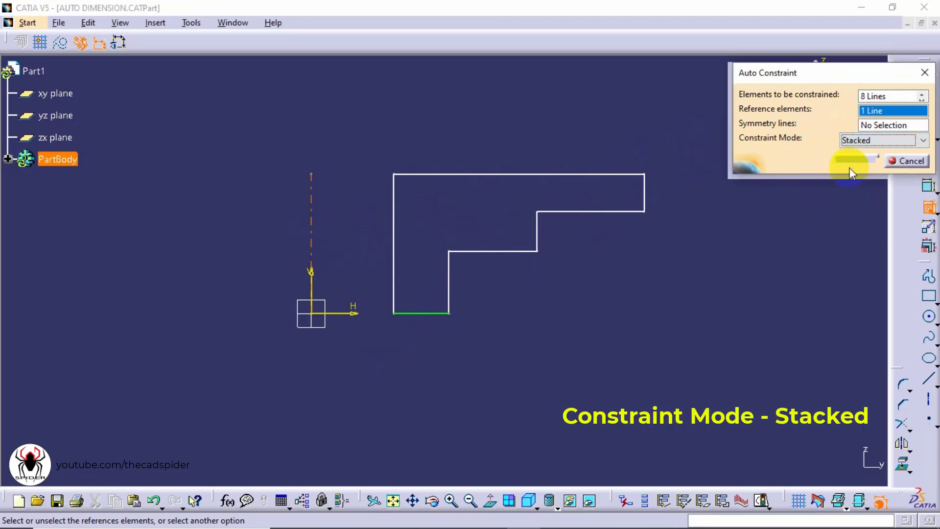
click(853, 160)
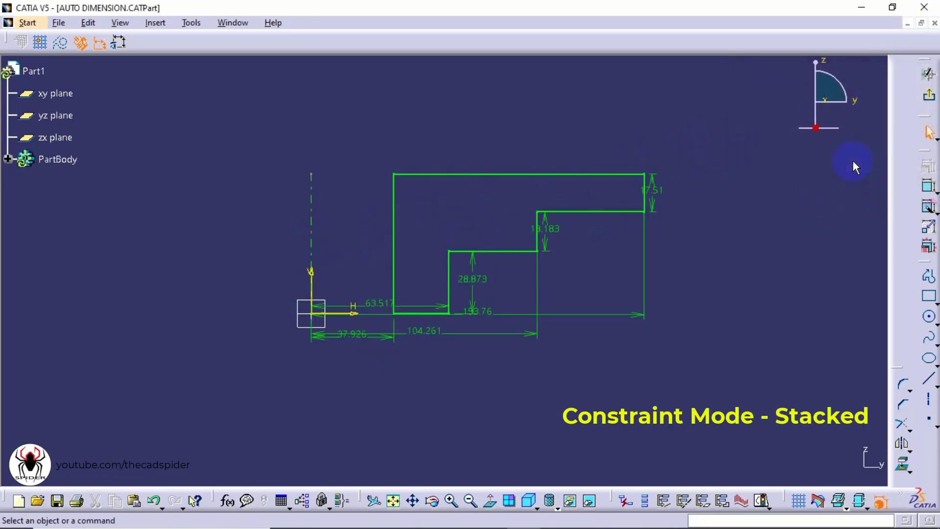
Step: Space out the four stacked horizontal dimensions in separate rows below the profile, with the shortest nearest the profile and the longest furthest
mouse_move(455, 382)
ctrl+middle_down()
mouse_move(474, 356)
mouse_move(453, 317)
ctrl+middle_up()
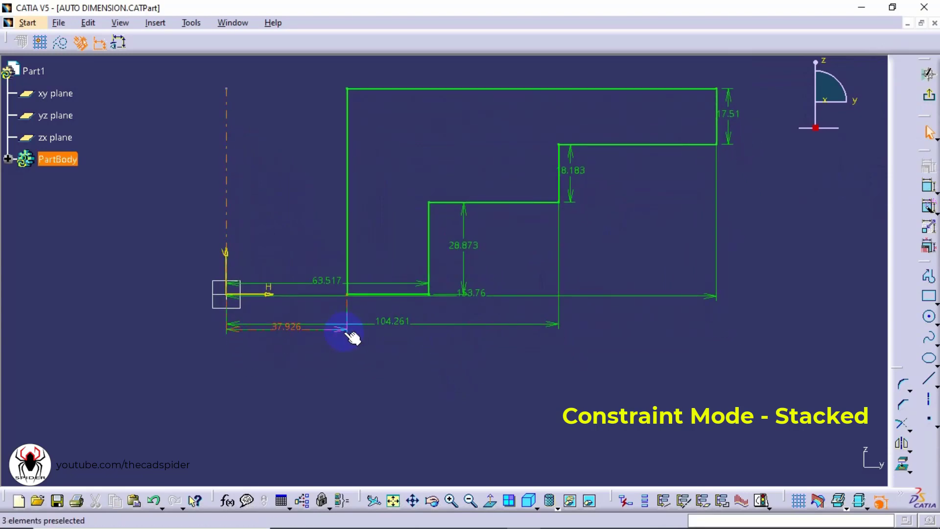
drag(348, 335, 335, 350)
drag(431, 323, 447, 423)
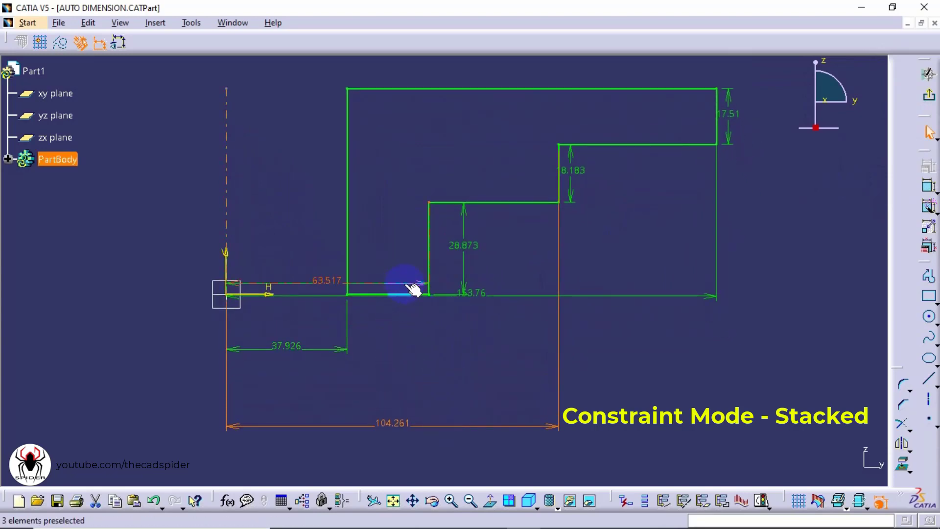
drag(405, 284, 398, 390)
drag(634, 296, 604, 465)
ctrl+middle_drag(605, 310, 604, 330)
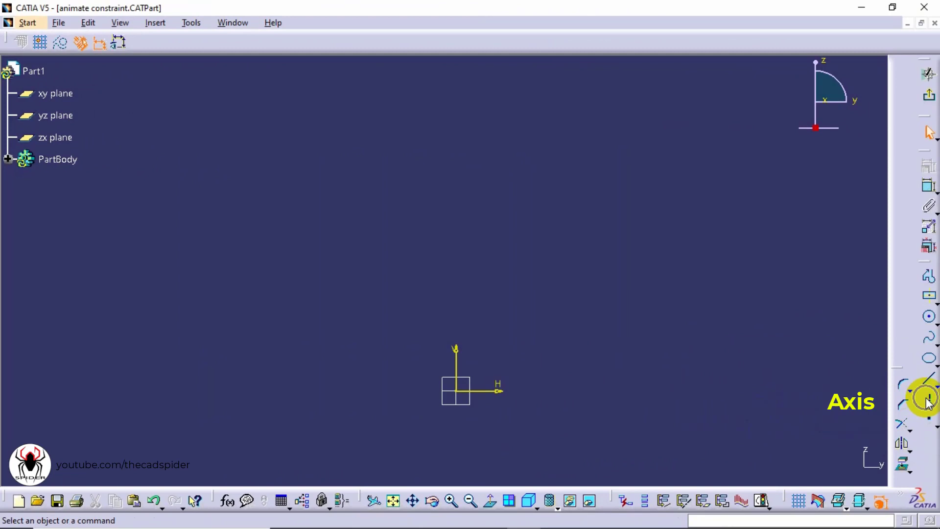
Step: In the empty animate constraint sketch, draw a vertical axis upward from the origin and a circle centred on the origin
click(929, 400)
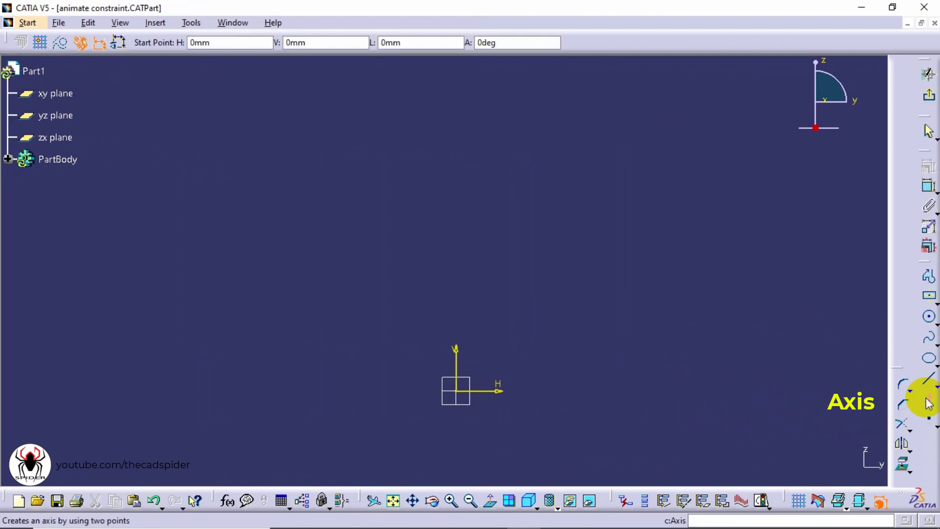
click(456, 391)
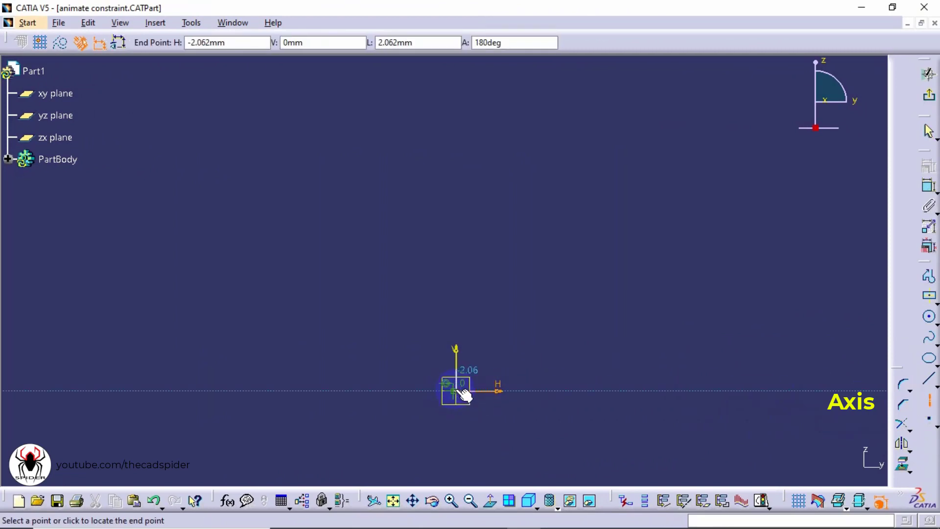
click(455, 91)
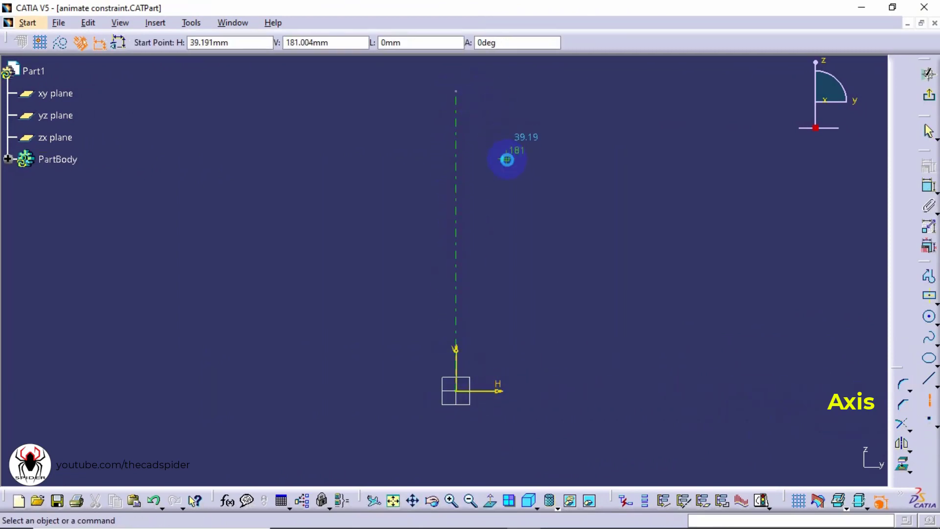
click(929, 315)
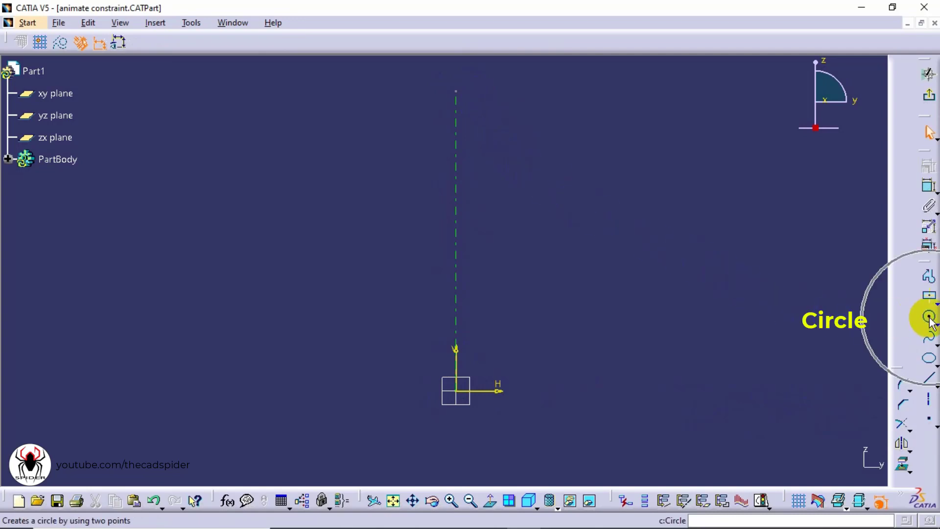
click(456, 390)
click(514, 337)
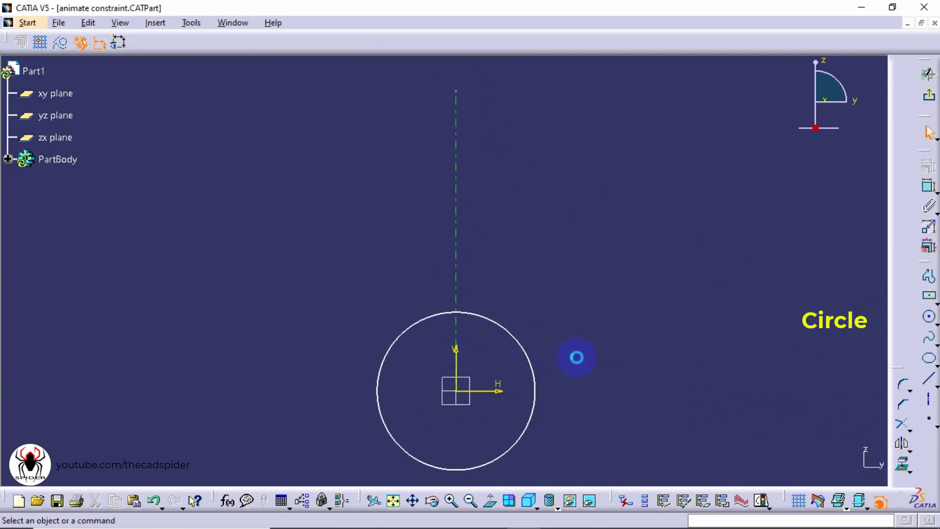
Step: Draw a two-line profile from the origin to the circle's upper right edge and up to a point on the vertical axis
click(929, 278)
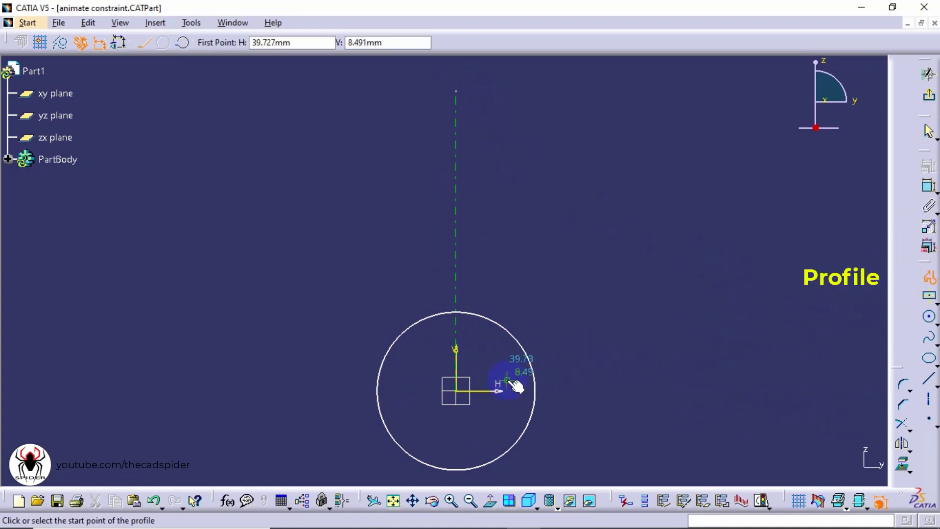
click(458, 393)
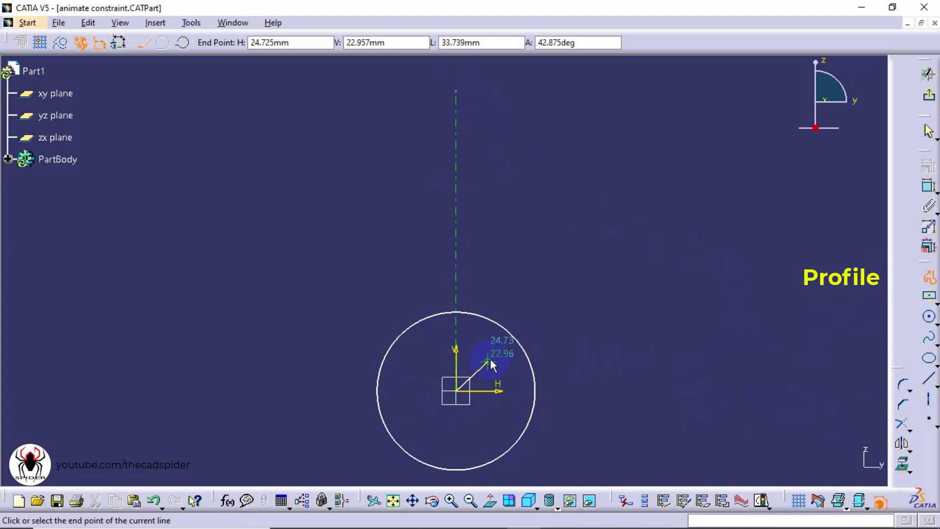
click(514, 336)
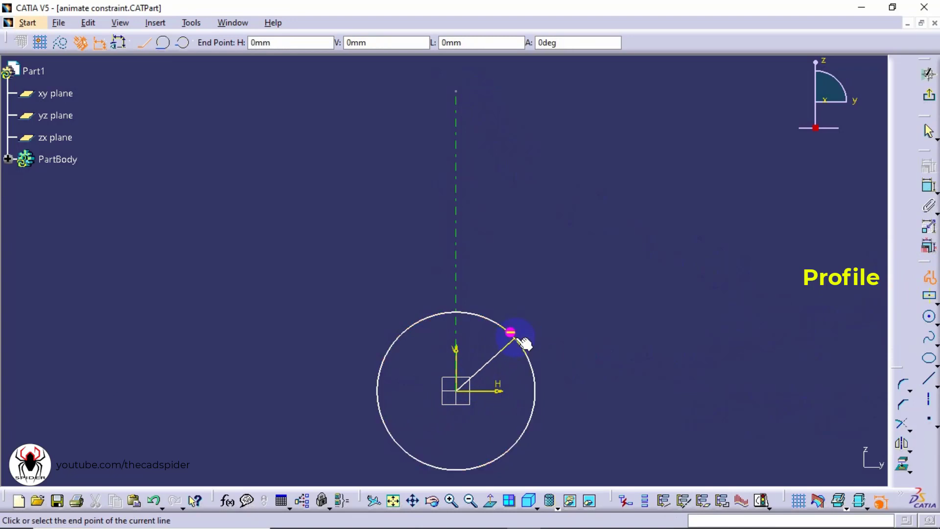
click(456, 173)
key(Escape)
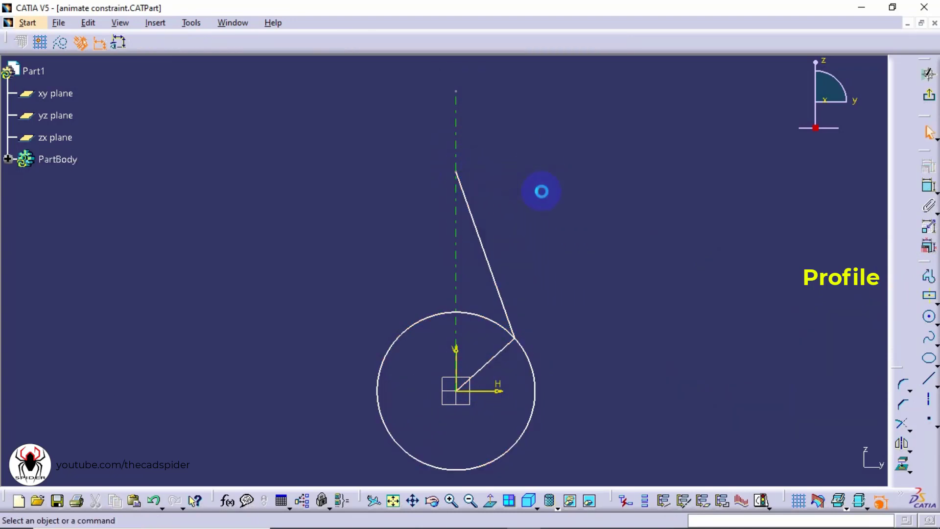
Step: Draw a centered rectangle about 99 mm wide and 54 mm high, centred on the profile's upper endpoint on the vertical axis
click(928, 296)
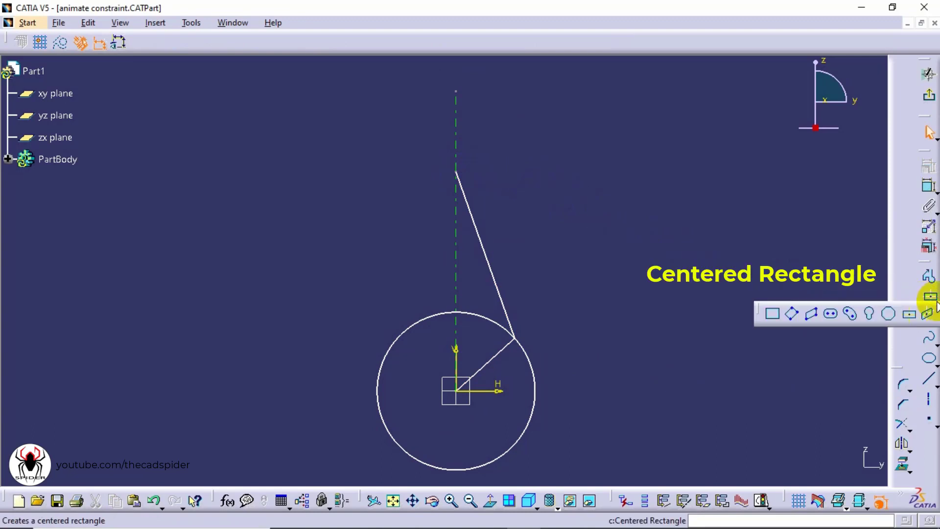
click(907, 315)
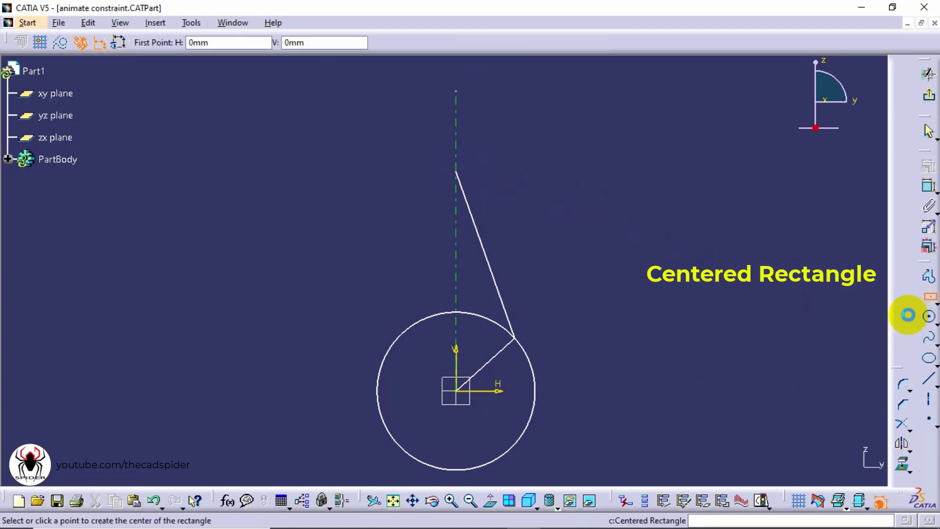
click(456, 172)
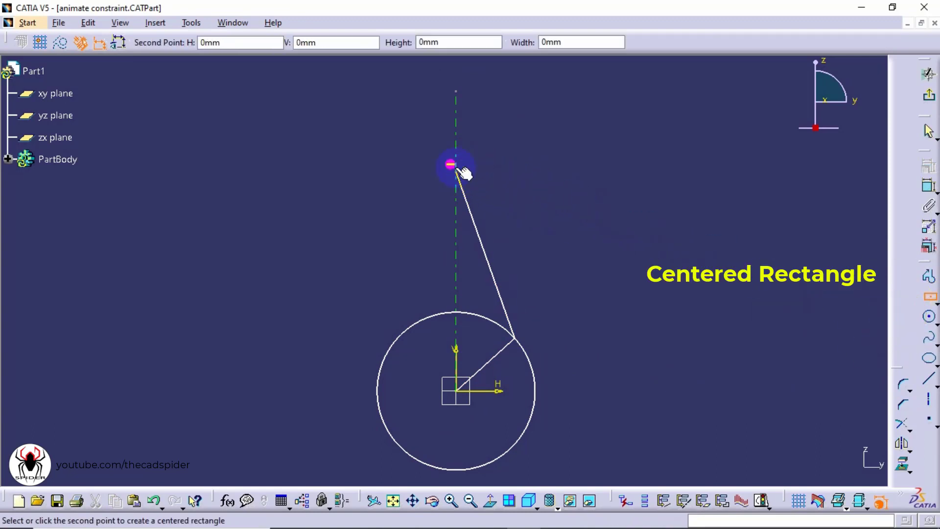
click(520, 137)
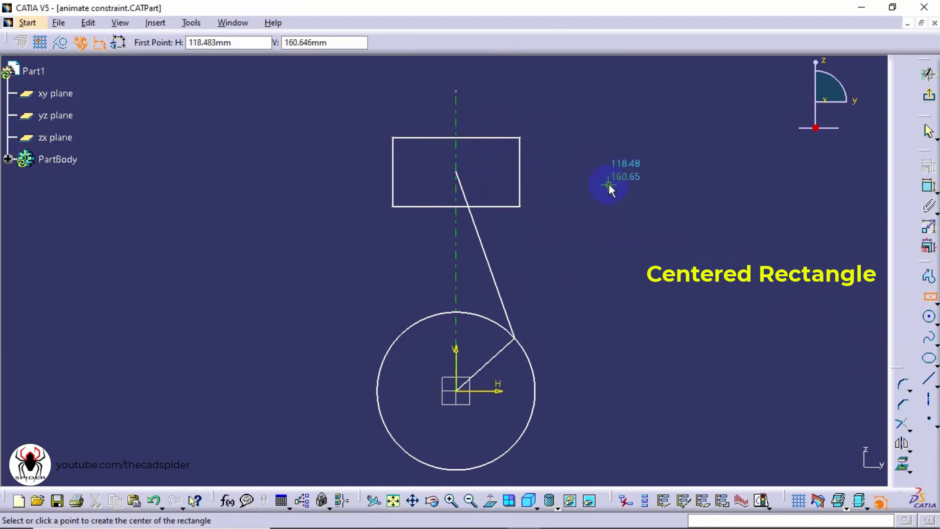
key(Escape)
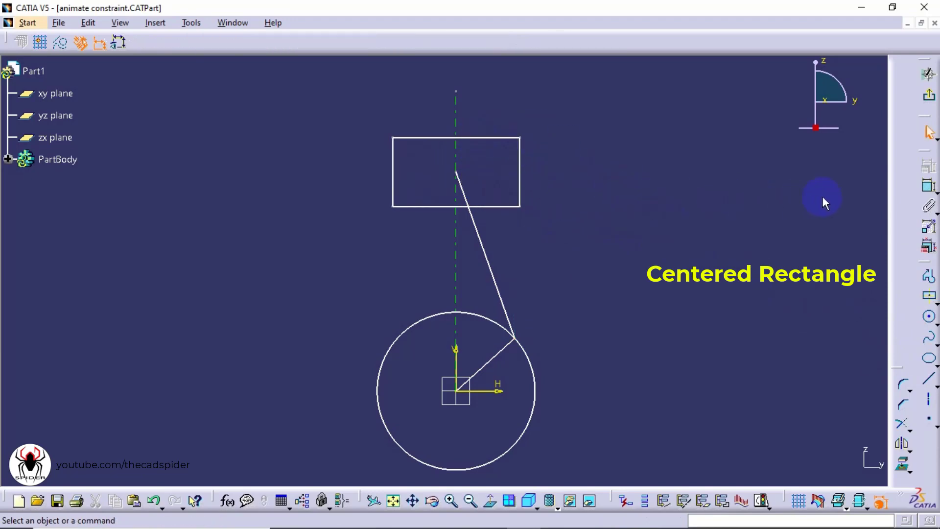
Step: Dimension the circle centred on the origin and set its diameter to 100 mm
click(929, 189)
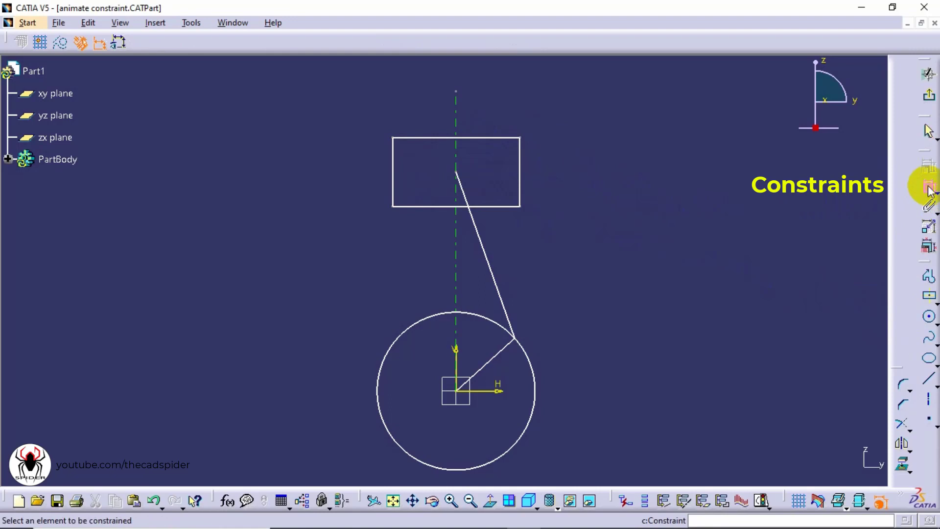
click(533, 406)
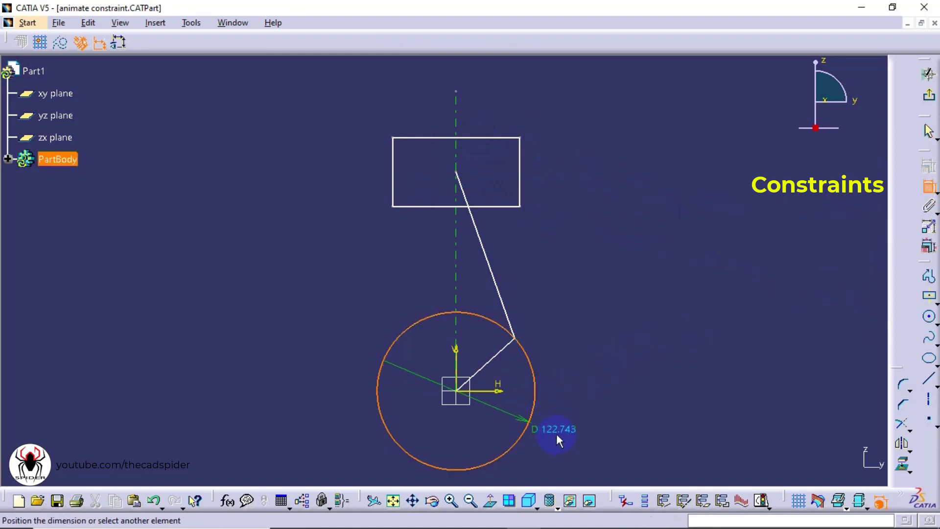
click(560, 440)
double_click(571, 436)
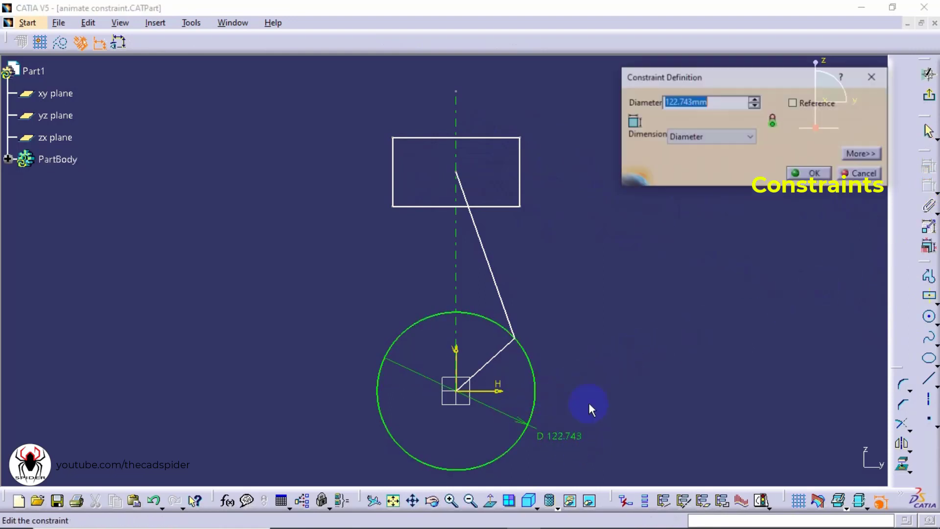
drag(695, 77, 650, 289)
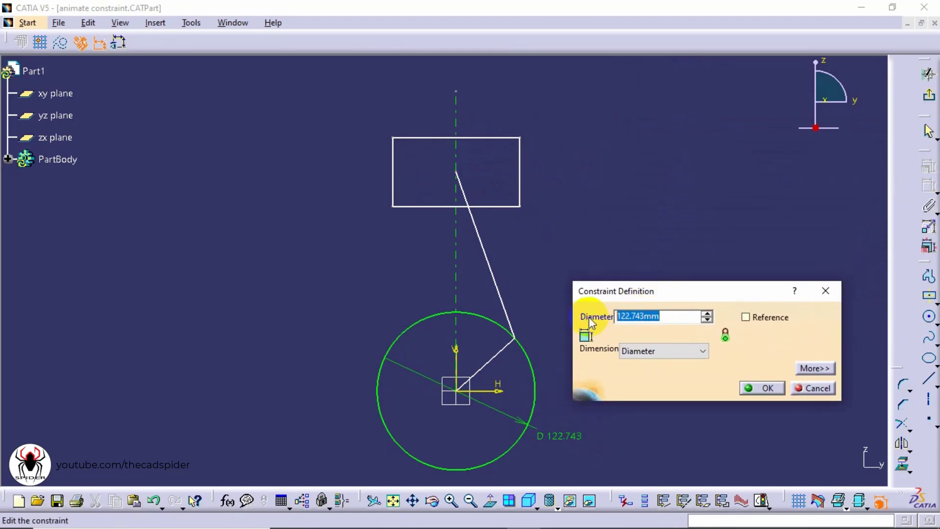
text(100)
key(Return)
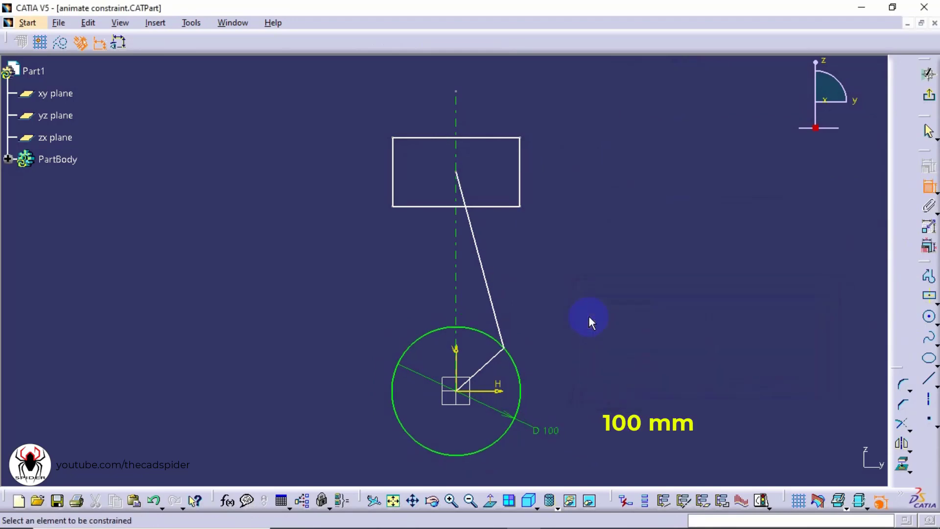
Step: Dimension the long line from the circle to the rectangle's centre and set its length to 150 mm
click(497, 323)
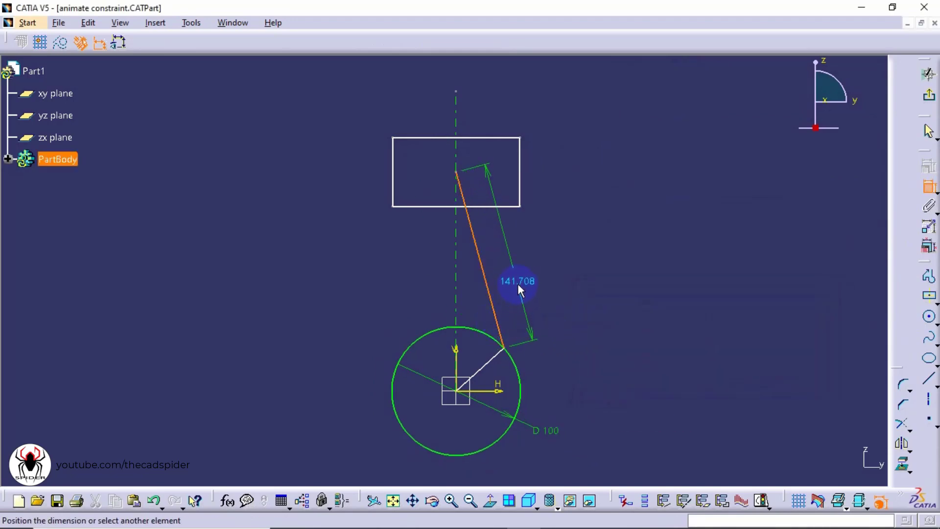
click(518, 283)
double_click(518, 281)
click(633, 318)
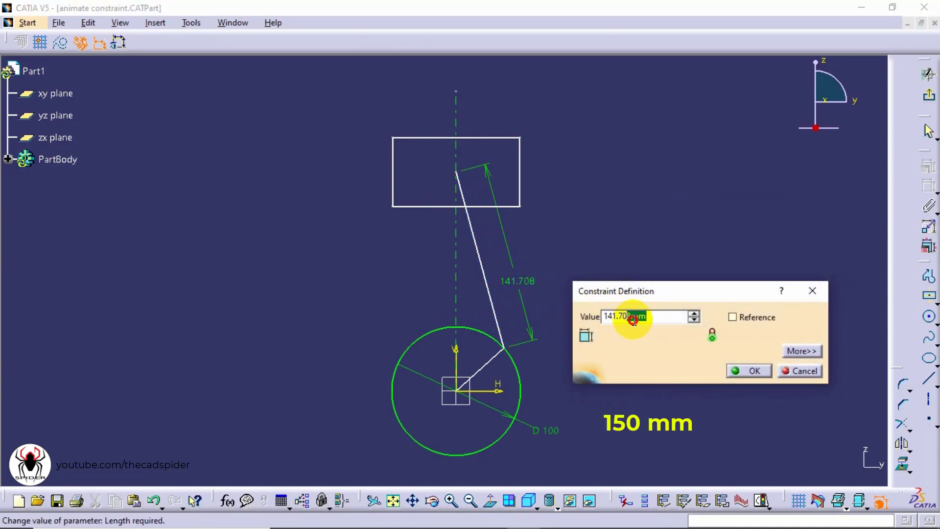
drag(632, 319, 578, 319)
text(150)
key(Return)
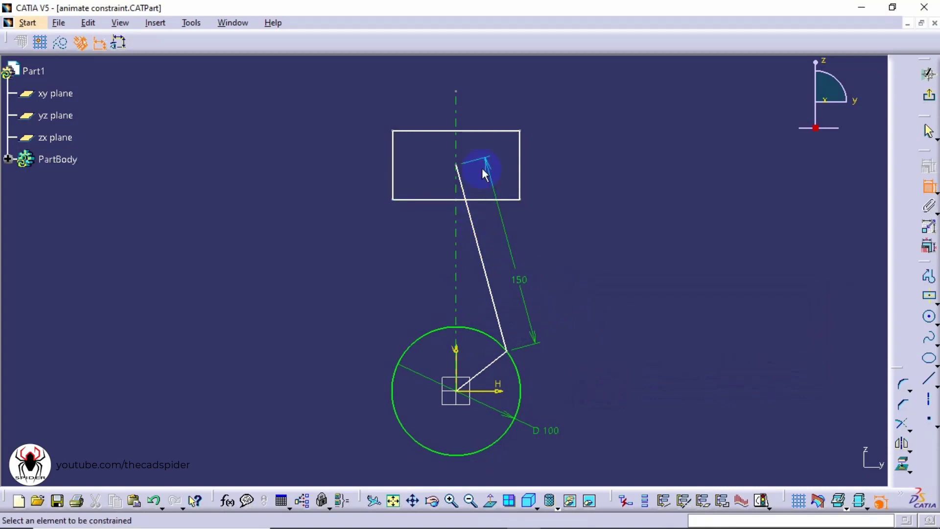
Step: Dimension the rectangle's top and right edges, setting the width to 75 mm and the height to 50 mm
click(486, 130)
click(490, 107)
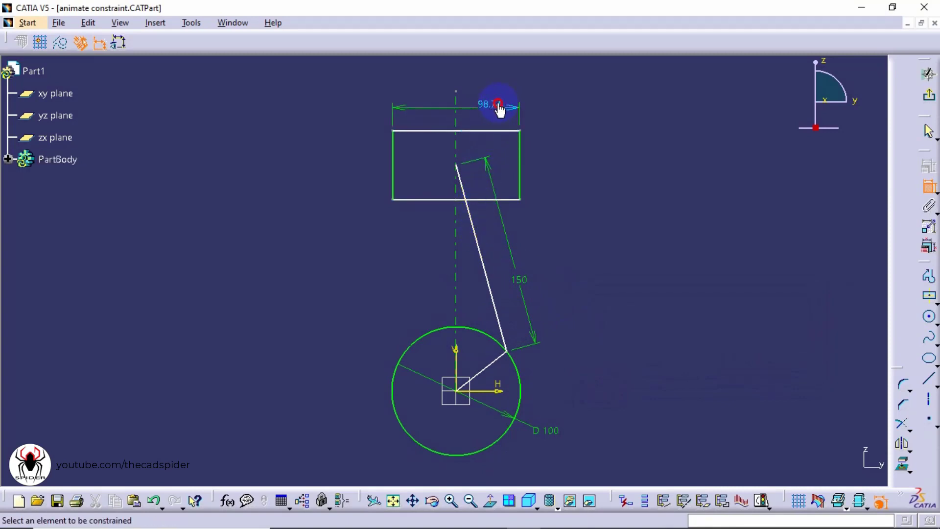
double_click(491, 104)
text(75)
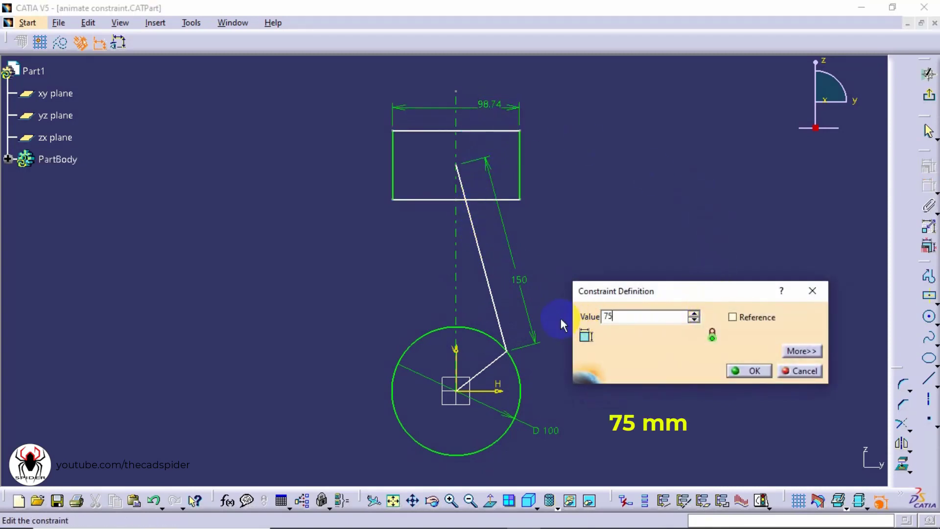
key(Return)
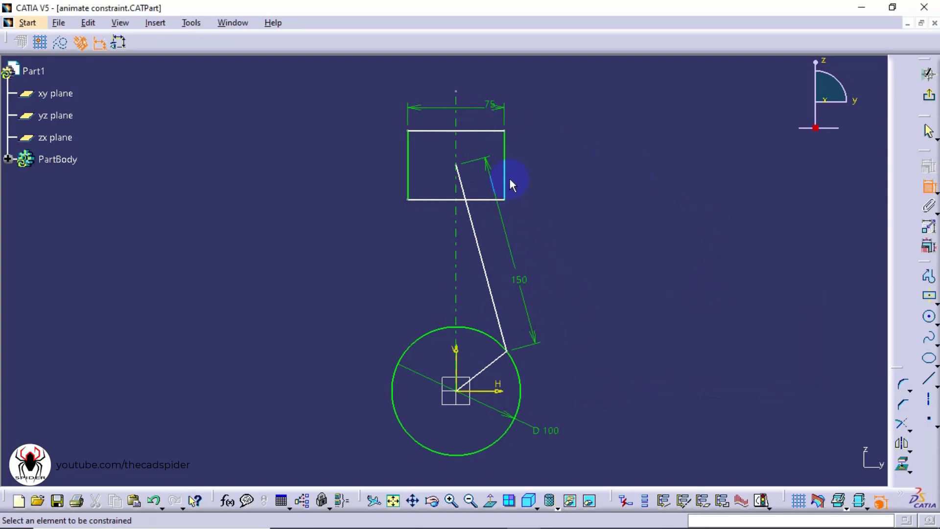
click(505, 173)
double_click(575, 182)
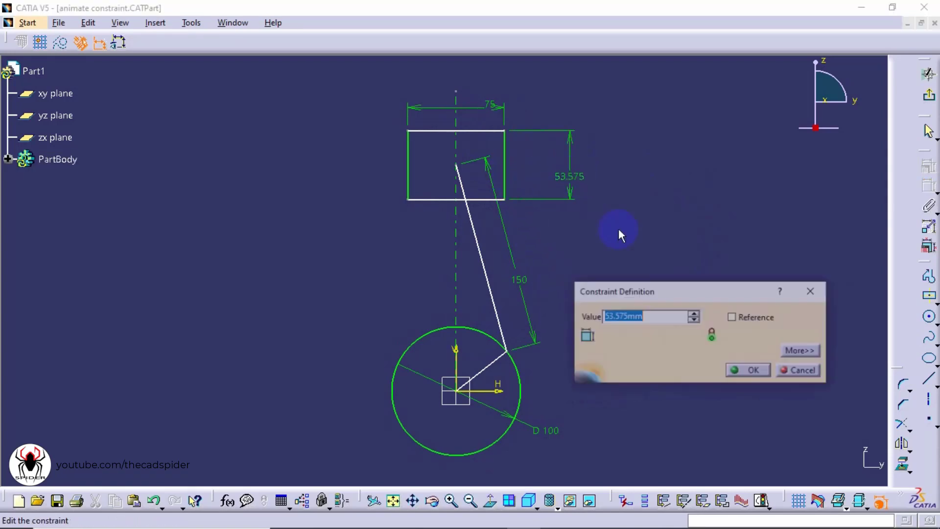
text(50)
key(Return)
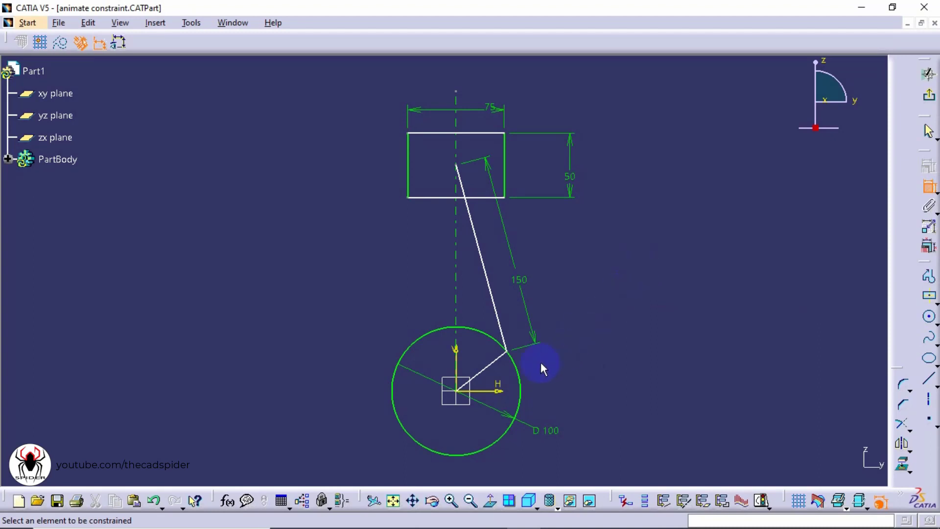
Step: Add an angle constraint between the horizontal axis and the short line inside the circle, and set it to 45 degrees
click(498, 390)
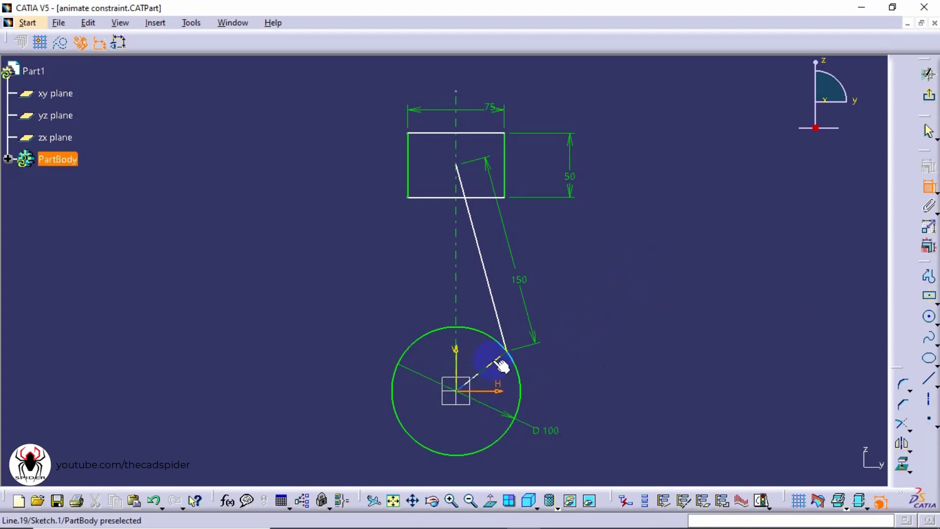
click(500, 364)
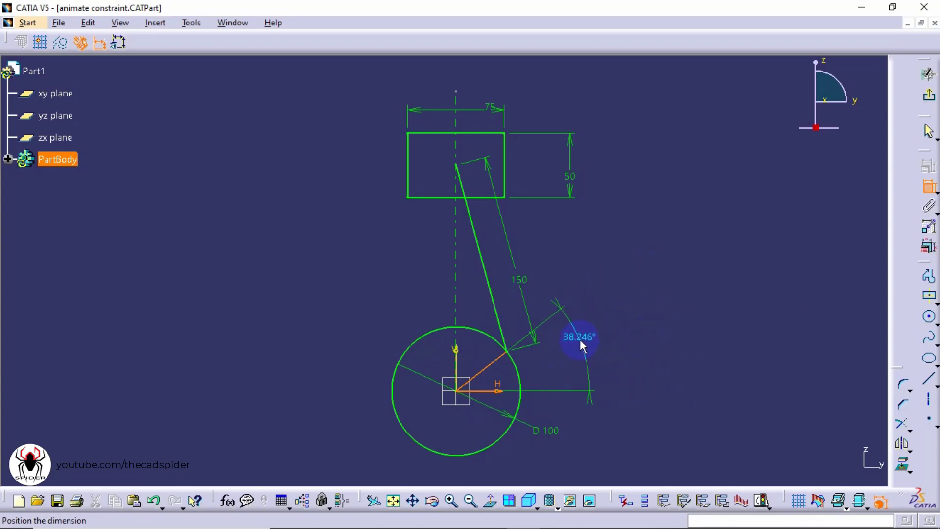
click(580, 340)
double_click(583, 349)
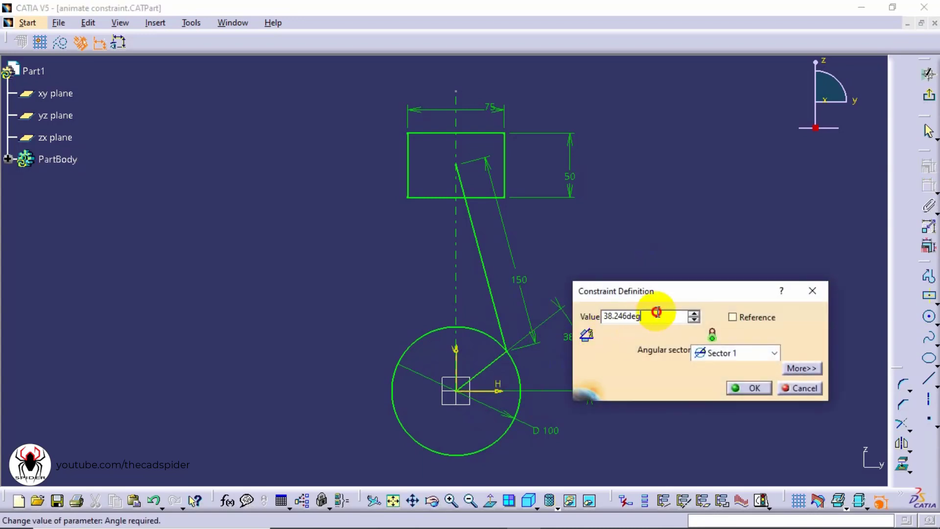
text(45deg)
key(Return)
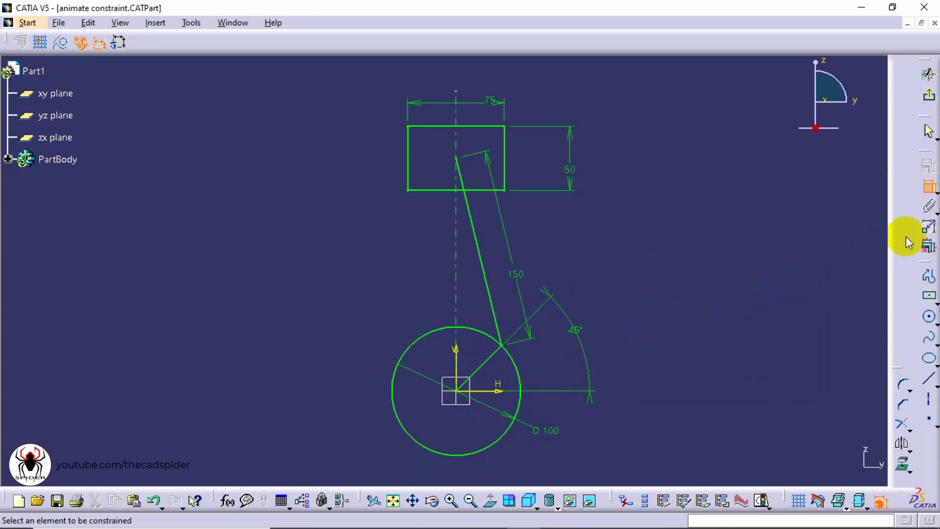
Step: Set up Animate Constraint on the 45° angle with first value 0 deg, last value 360 deg and 100 steps
click(580, 334)
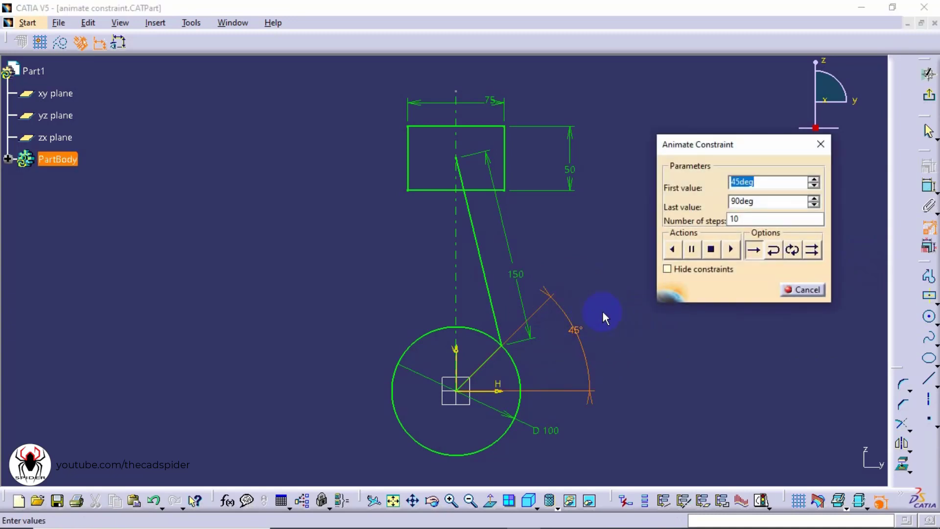
text(0)
key(Tab)
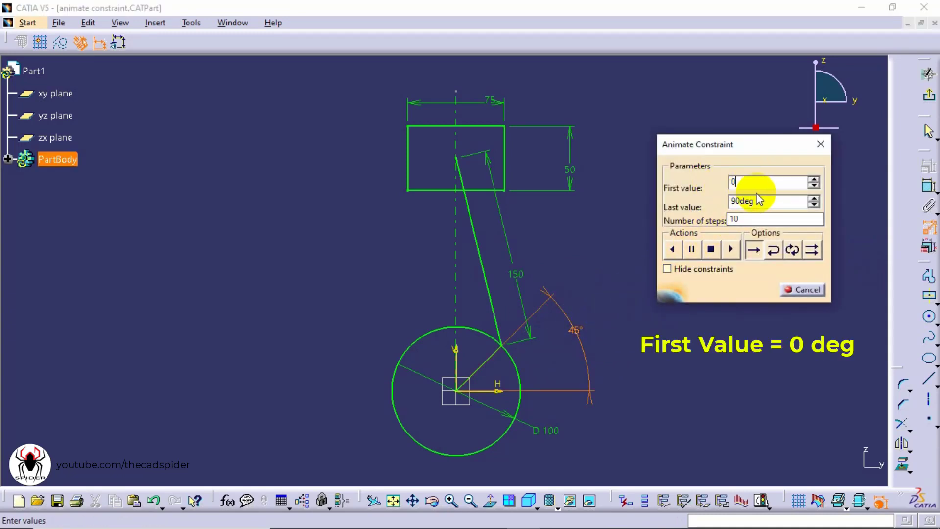
text(360)
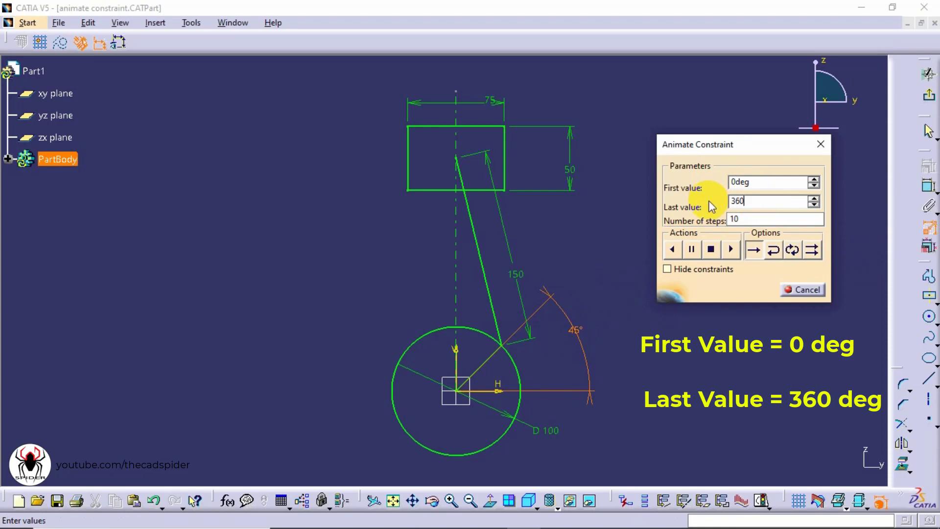
key(Tab)
text(100)
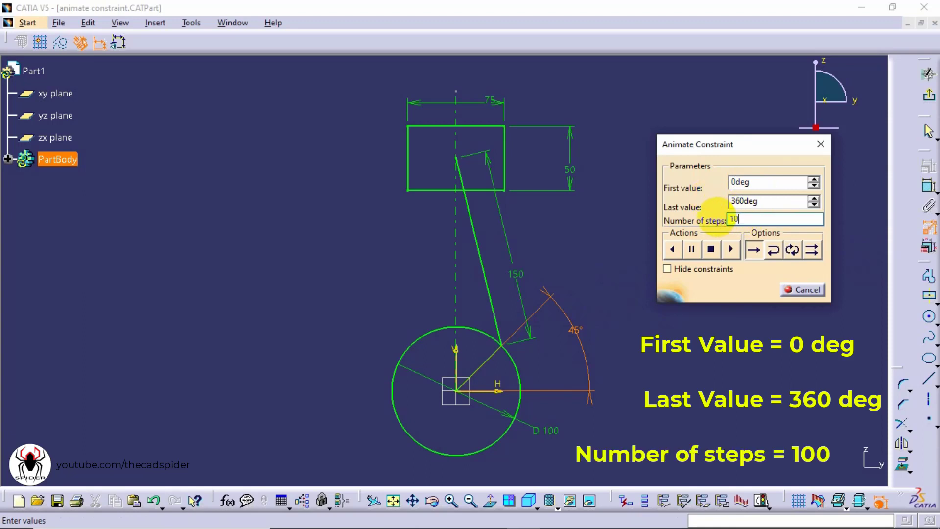
Step: Play the angle animation once in One Shot mode and once in Reverse mode
click(744, 247)
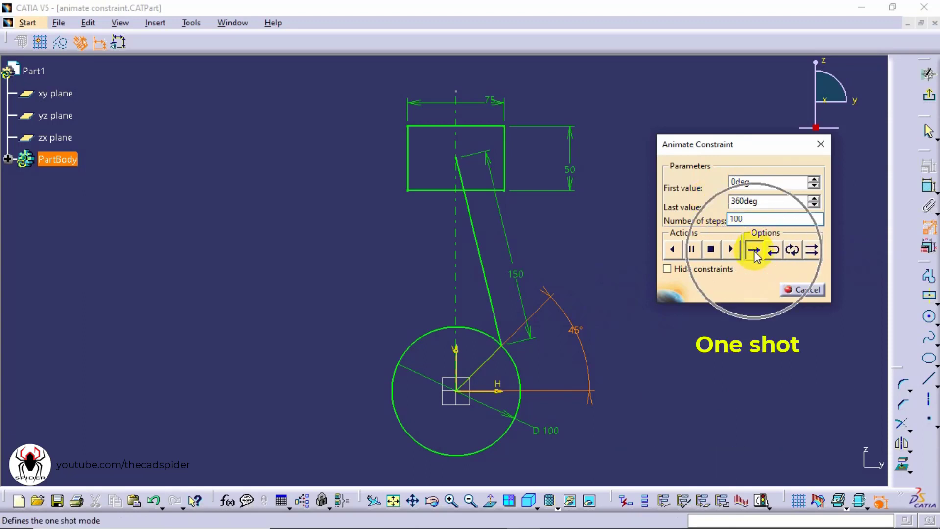
click(735, 250)
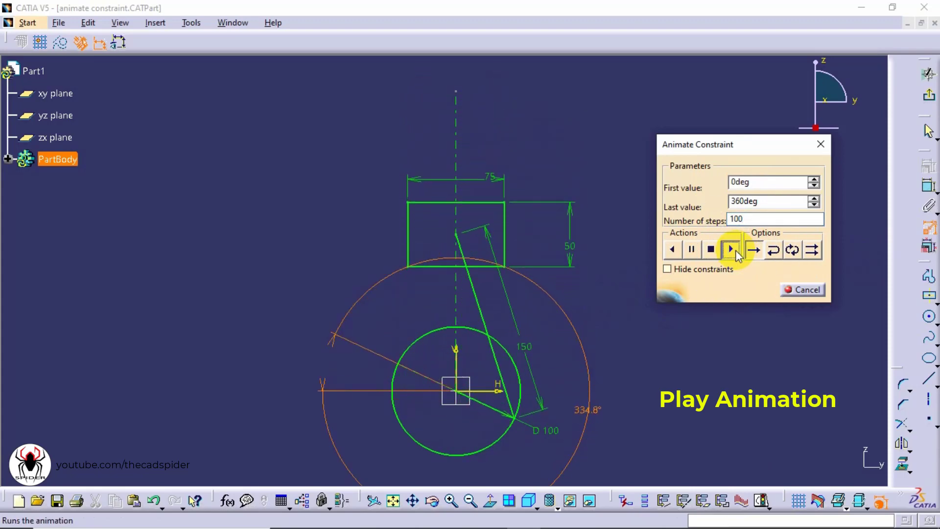
click(773, 250)
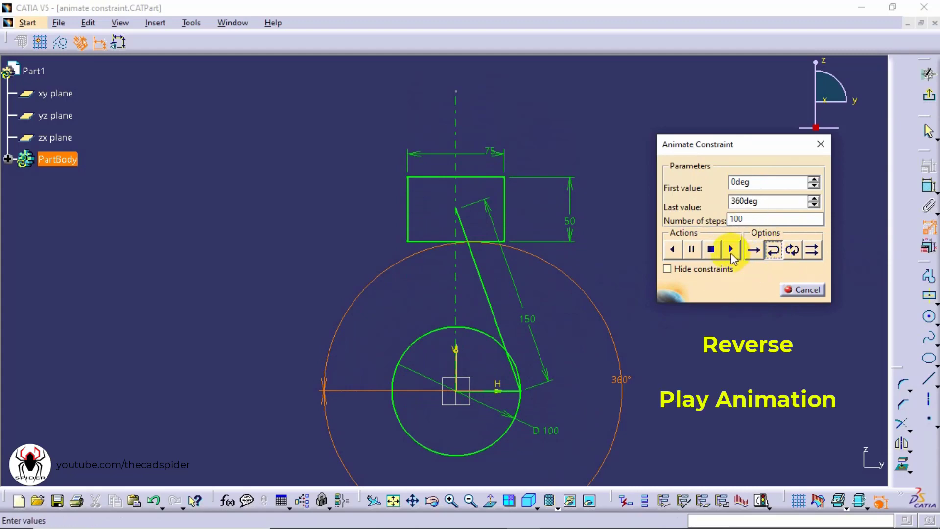
click(730, 250)
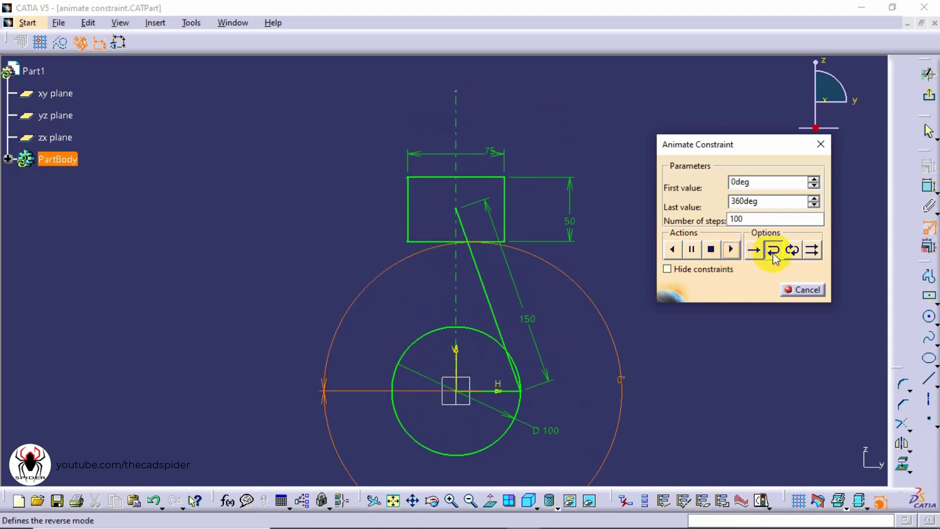
Step: Play the angle animation in Loop mode and stop it
click(794, 254)
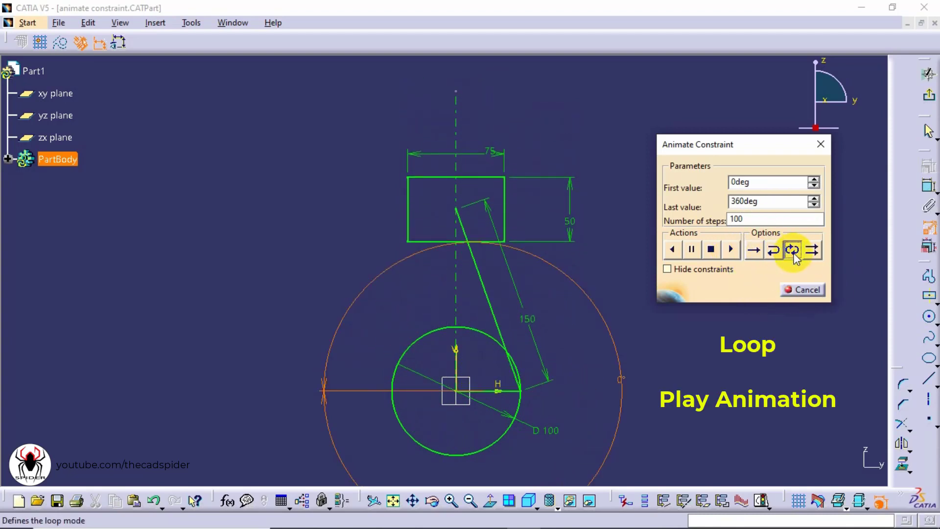
click(731, 255)
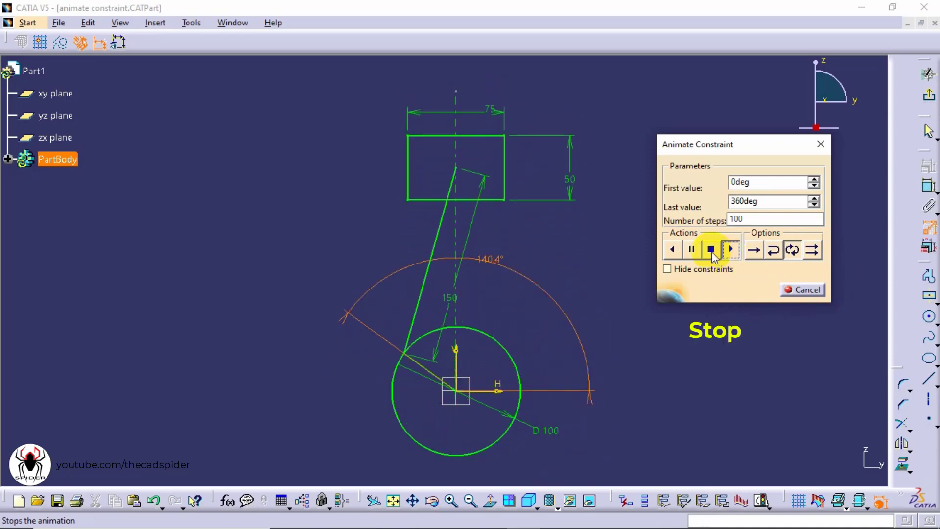
click(710, 250)
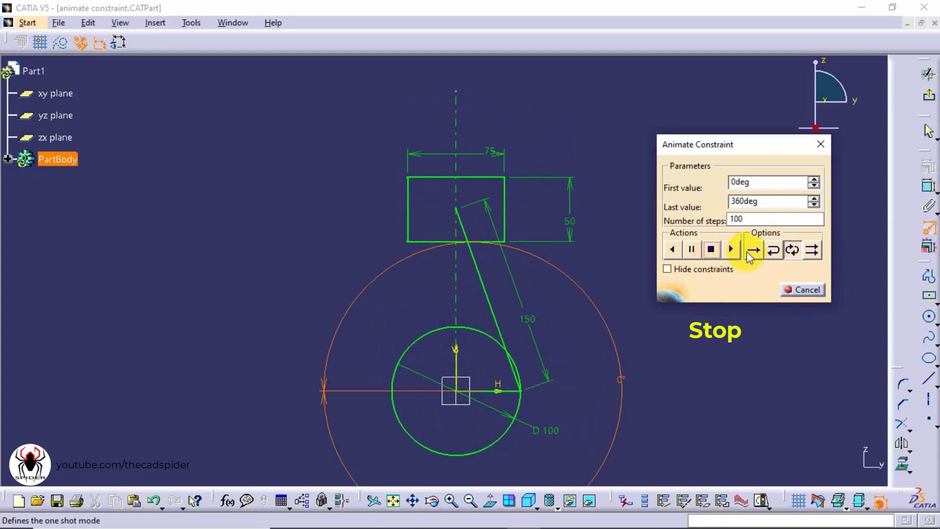
Step: Play the angle animation in Repeat mode
click(812, 250)
click(811, 255)
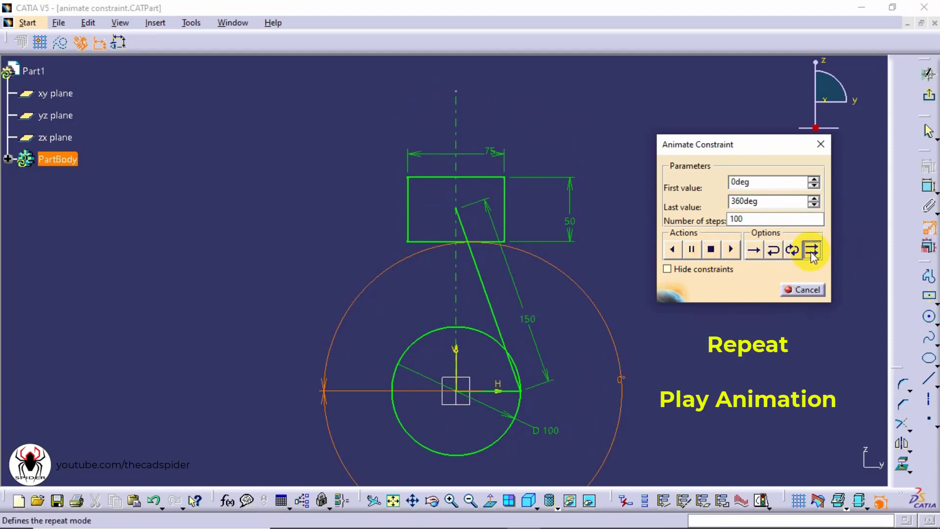
click(731, 251)
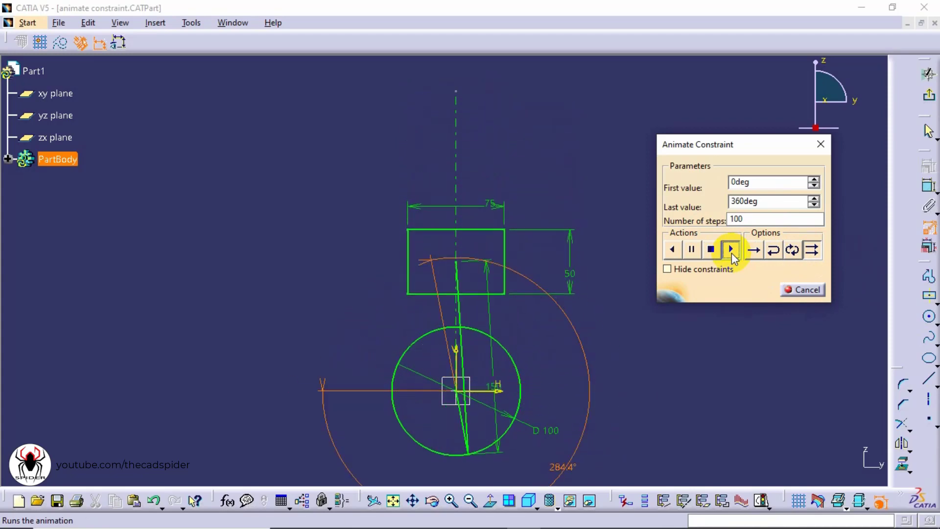
Step: Hide the constraints, set the number of animation steps to 50 and replay the angle animation from the start
click(667, 270)
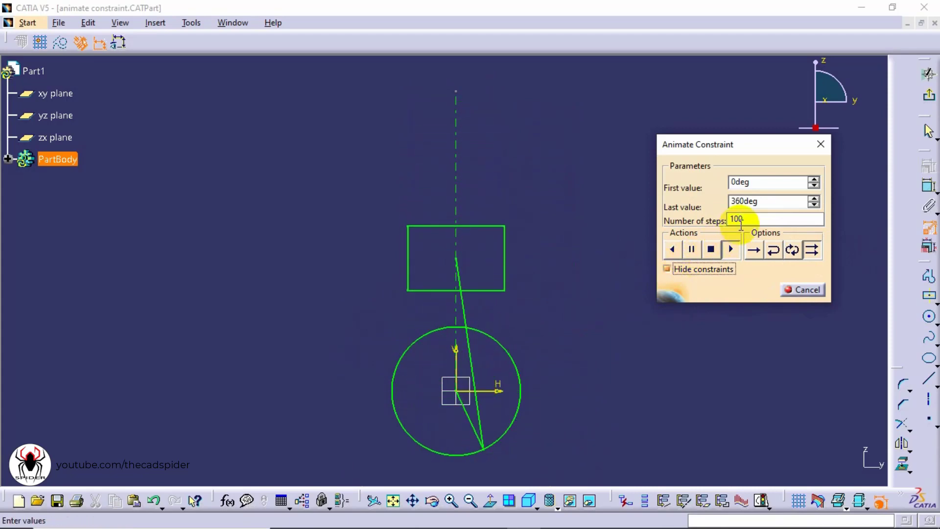
drag(744, 220, 720, 223)
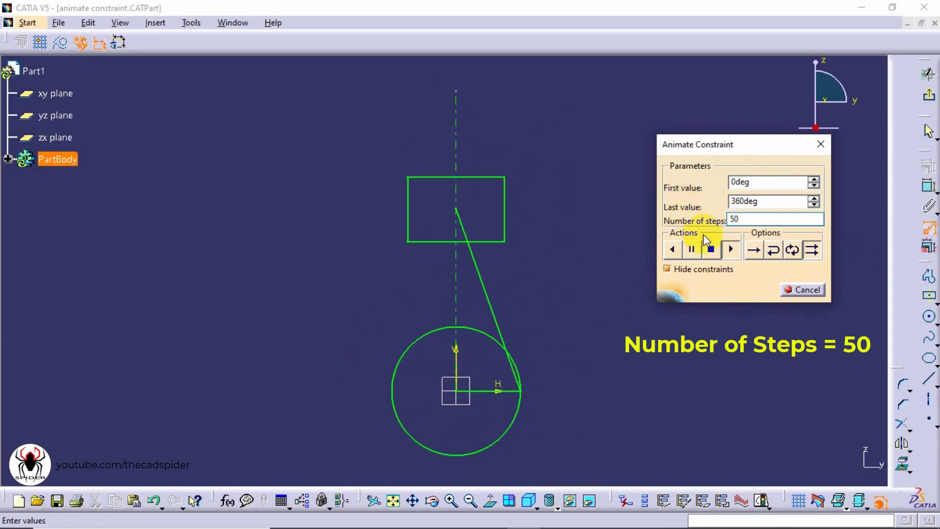
click(711, 251)
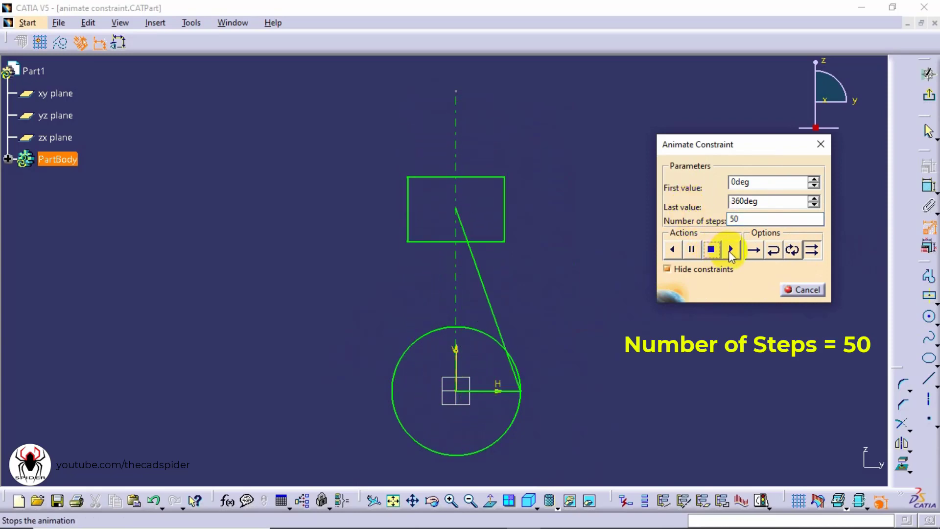
click(729, 250)
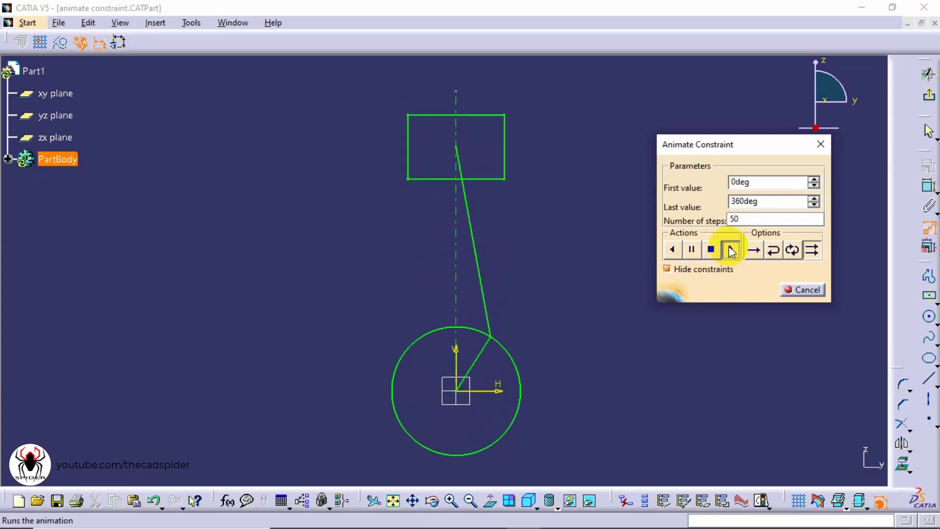
Step: Set the number of animation steps to 25, replay the angle animation and stop it
double_click(741, 219)
text(2)
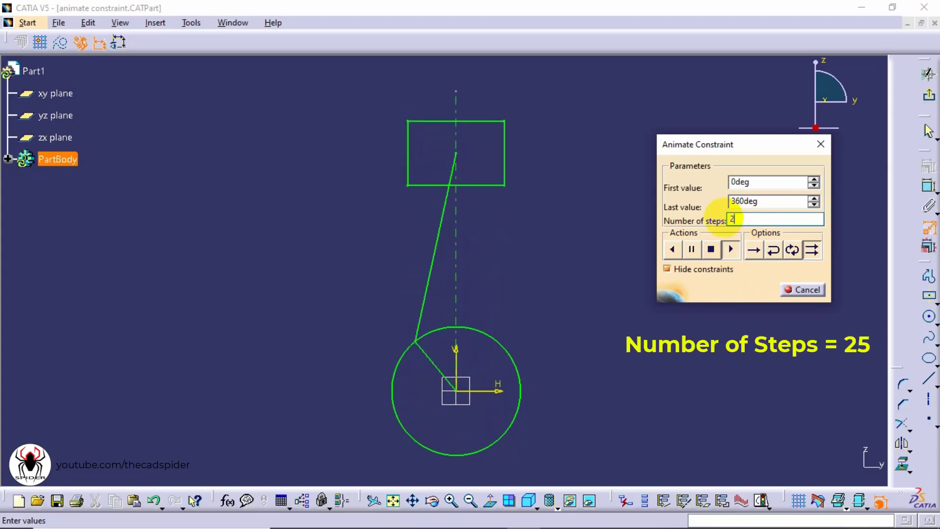
text(5)
click(710, 249)
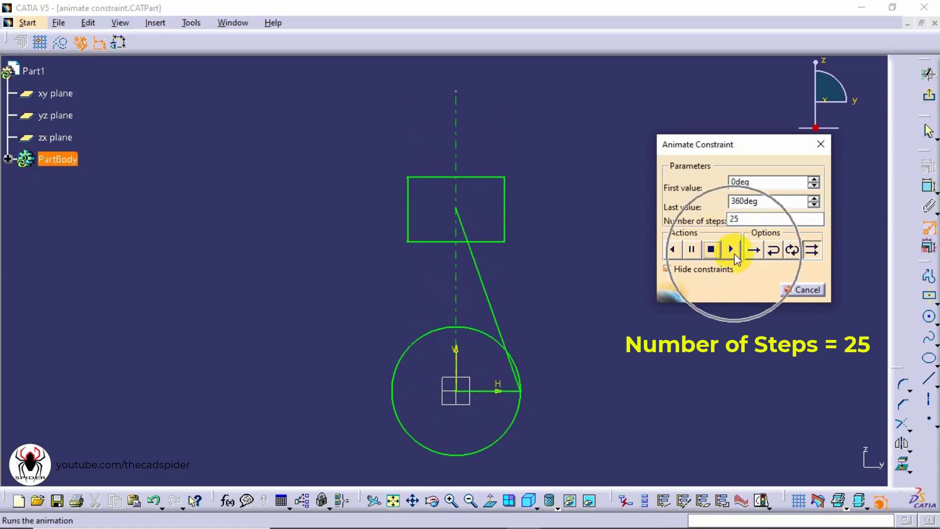
click(734, 254)
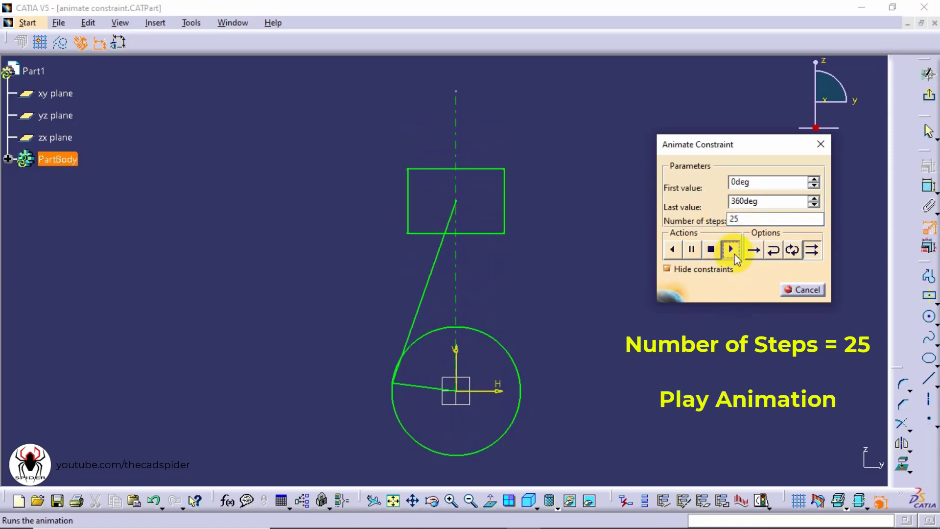
click(711, 249)
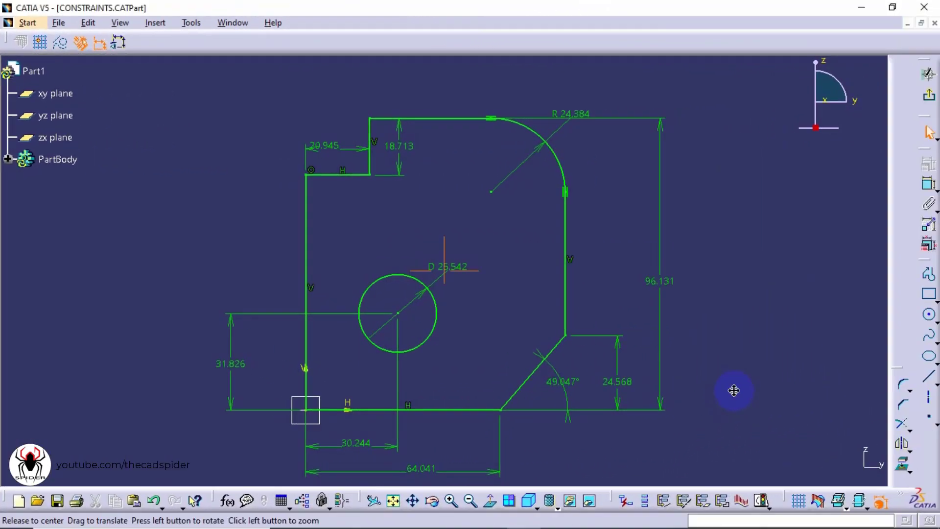
Step: With Edit Multi-Constraint, set both circle-centre offsets to 35 mm and the profile's overall height to 85 mm, and preview the changes
mouse_move(676, 388)
middle_down()
mouse_move(624, 372)
mouse_move(596, 377)
middle_up()
click(929, 246)
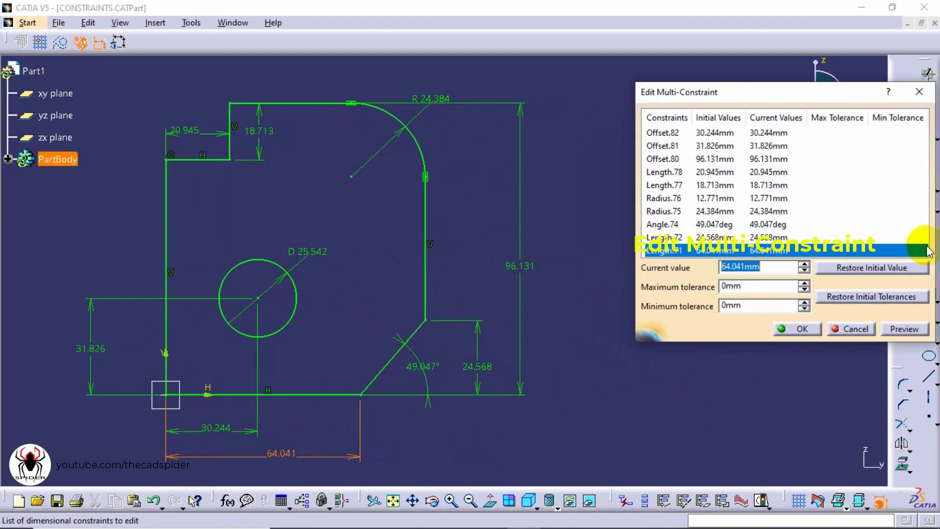
drag(782, 90, 738, 48)
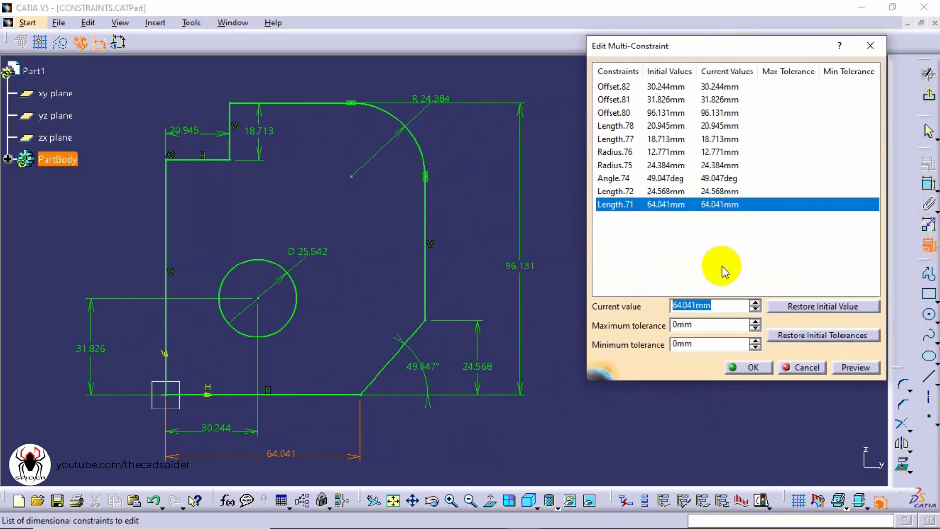
click(668, 88)
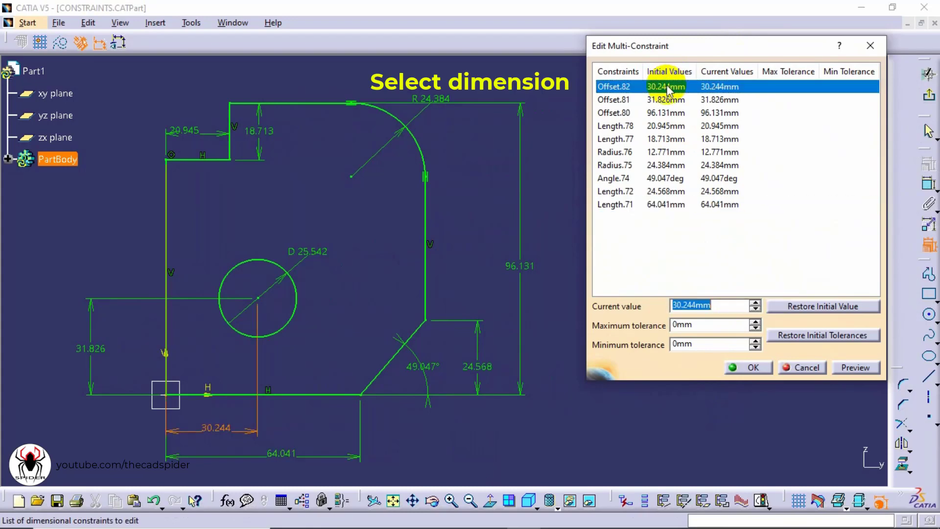
click(234, 427)
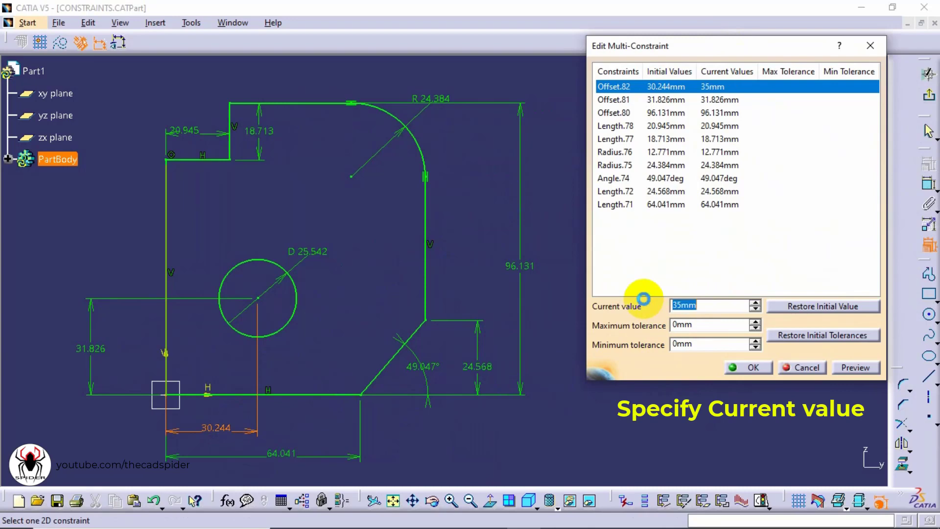
click(725, 101)
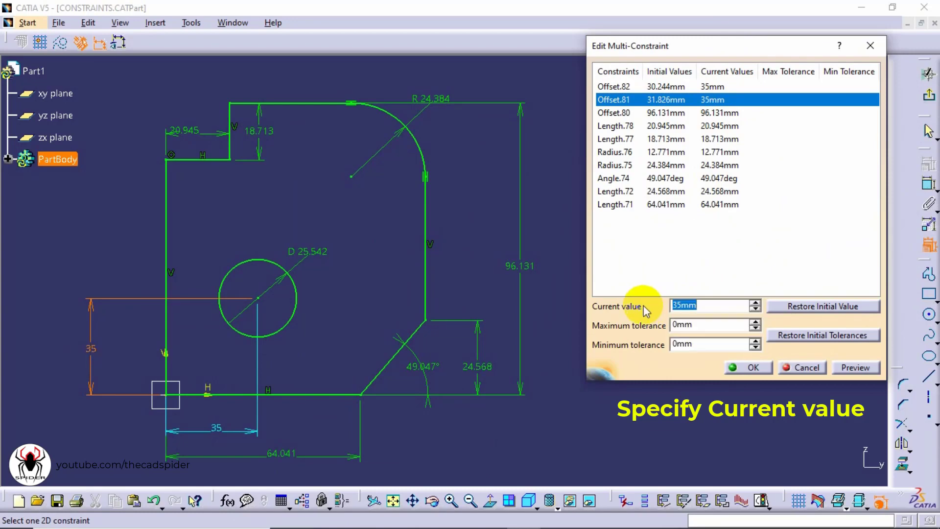
click(665, 114)
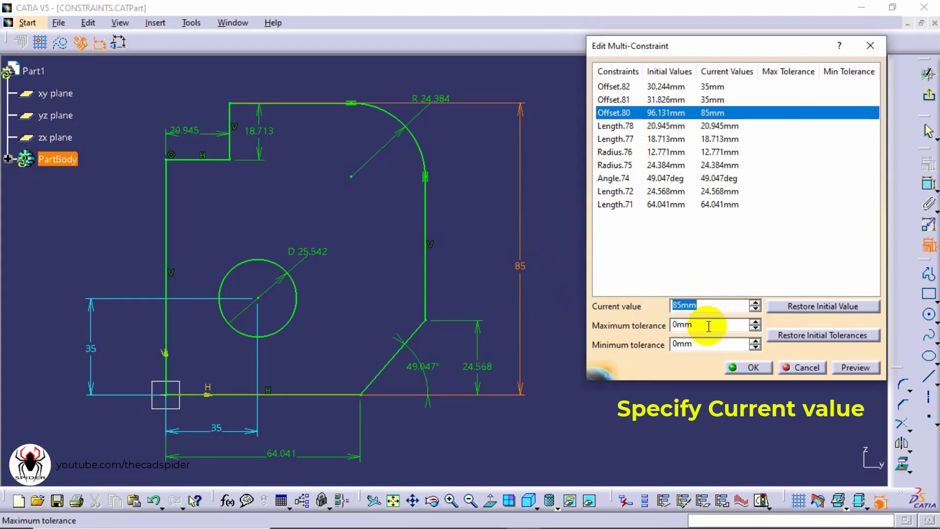
click(855, 367)
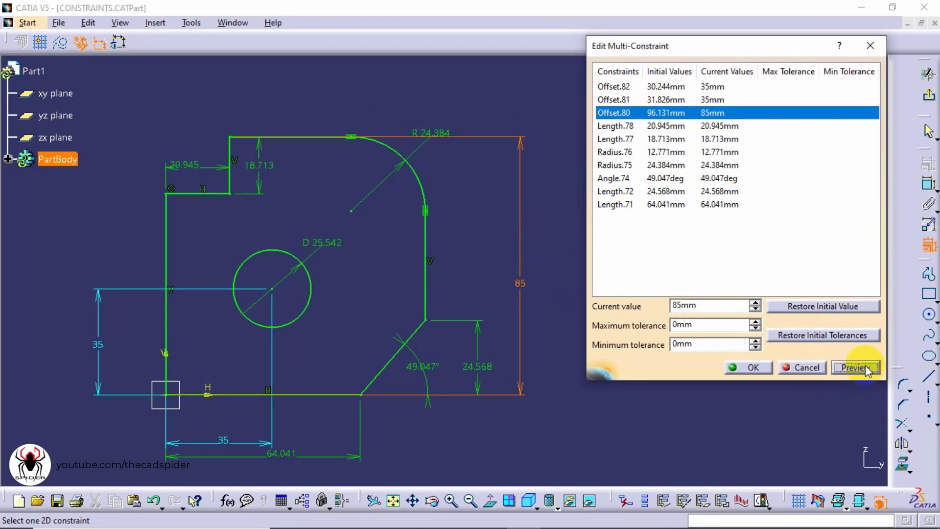
Step: Set the corner notch's width and height to 20 mm, the circle's radius to 12.5 mm and the corner arc's radius to 25 mm
click(680, 125)
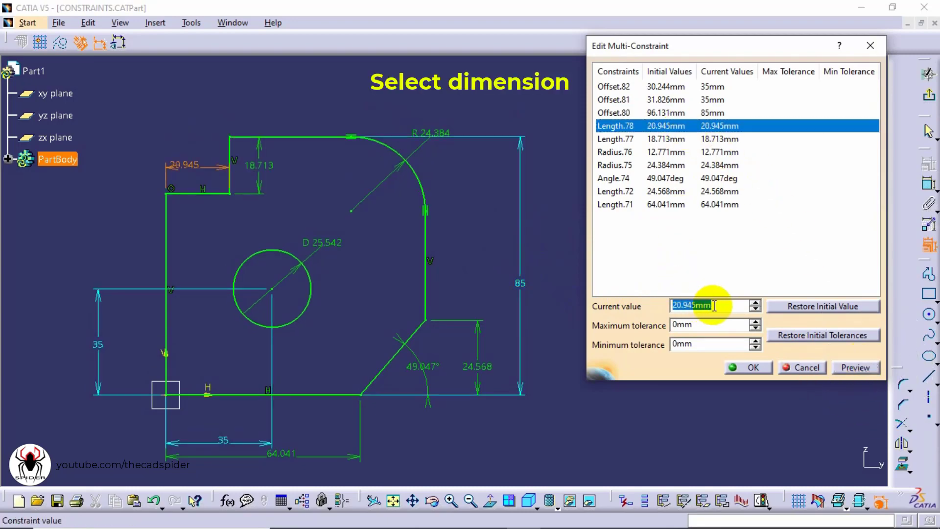
text(20)
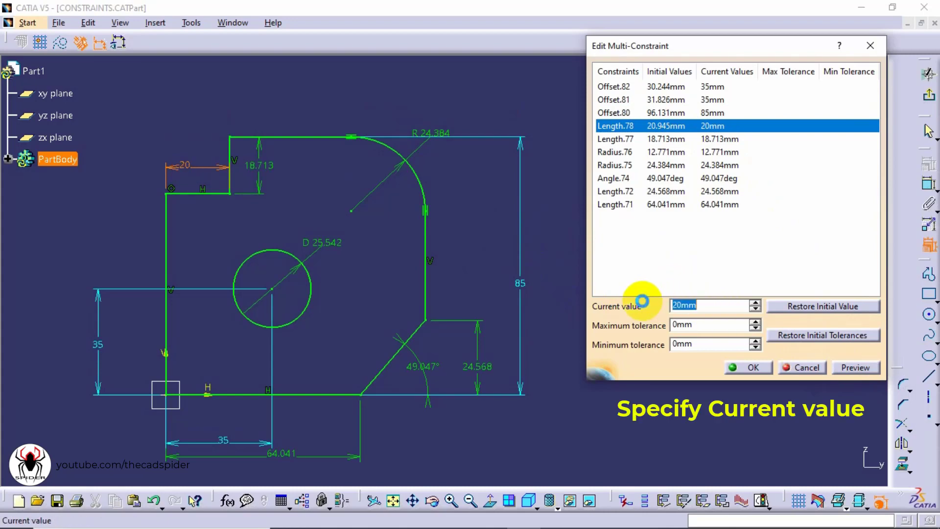
click(678, 139)
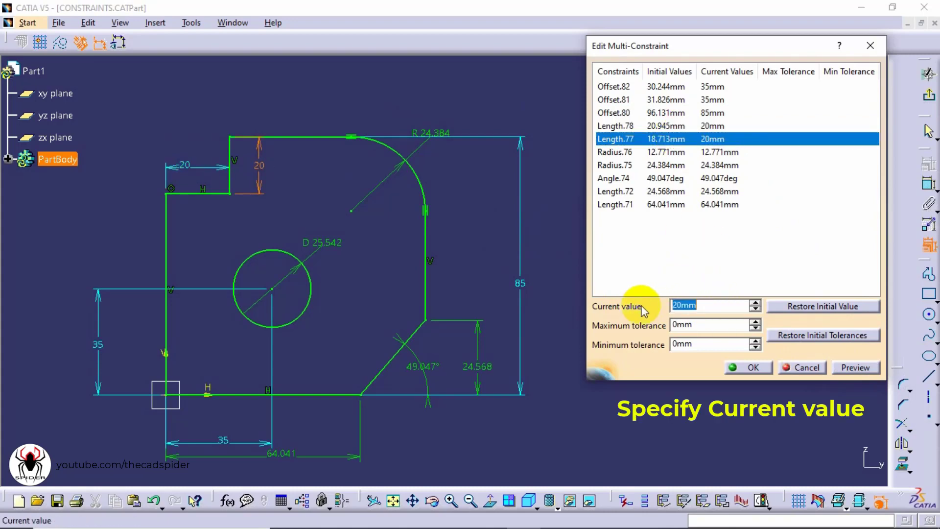
click(667, 153)
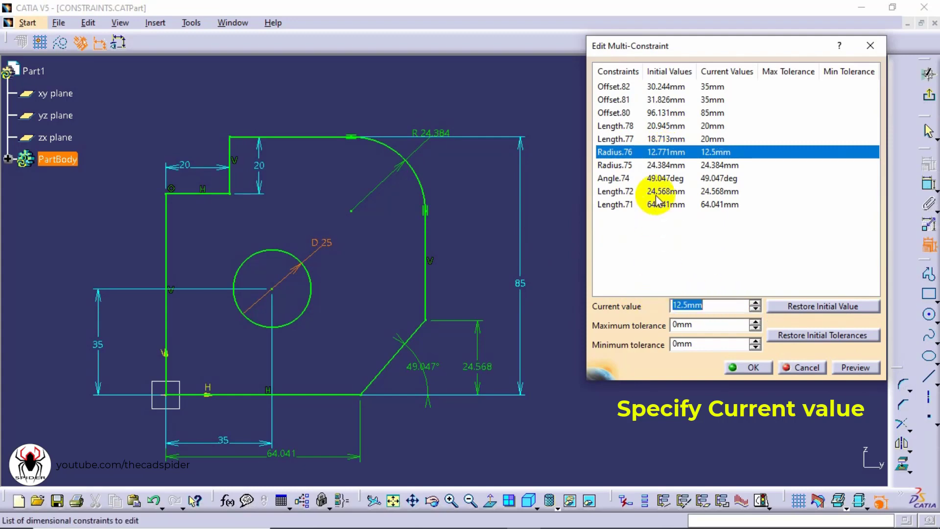
click(673, 165)
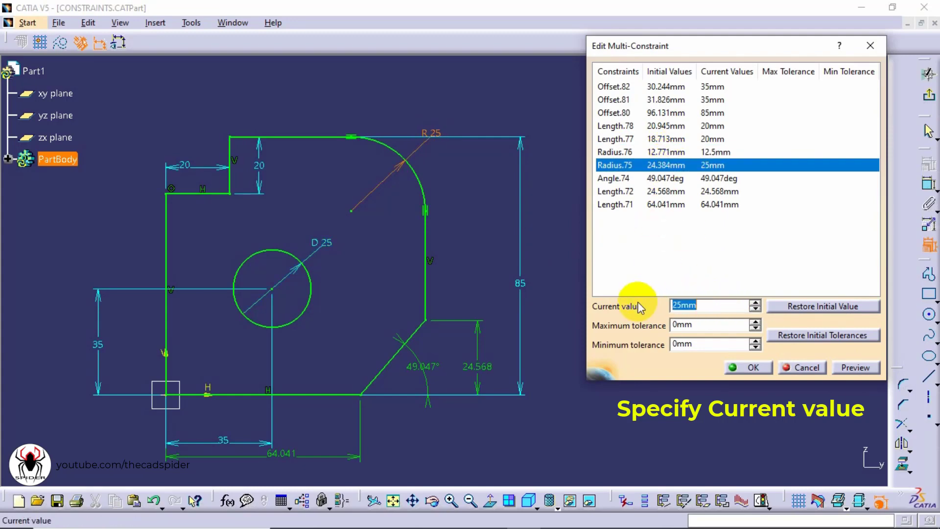
Step: Set the slanted edge's angle to 45 deg and its height to 20 mm, and select the bottom edge's length for editing
click(649, 178)
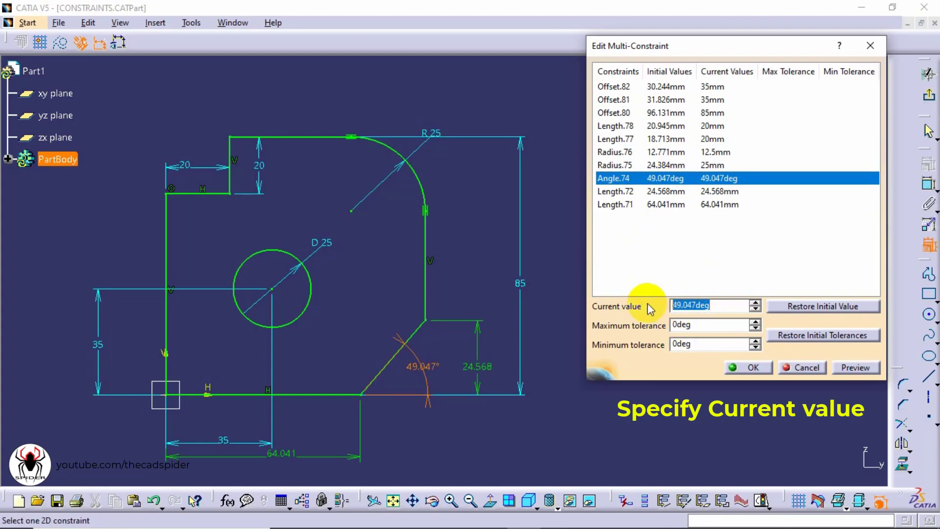
click(658, 191)
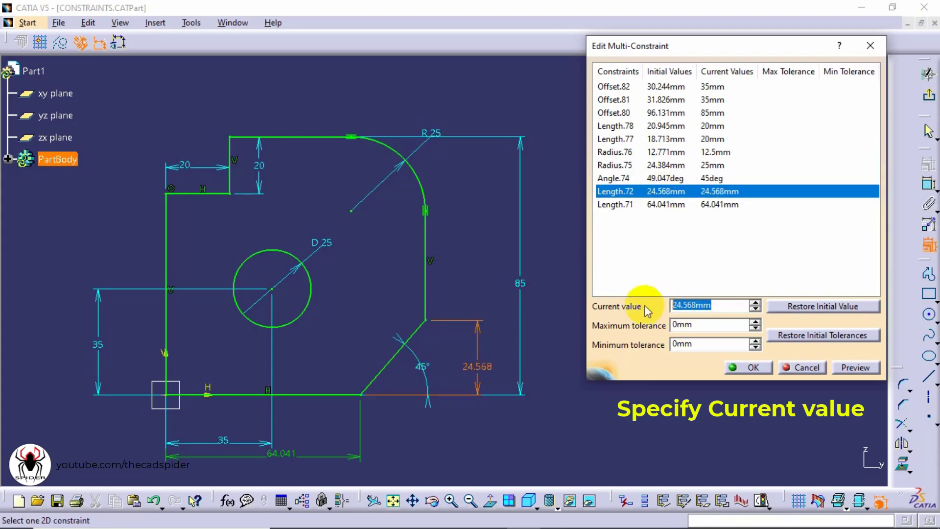
click(656, 204)
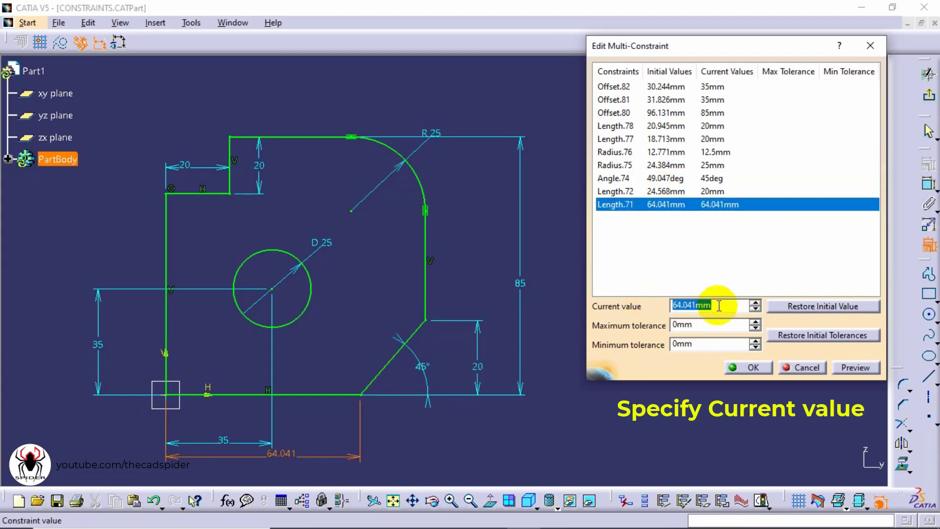